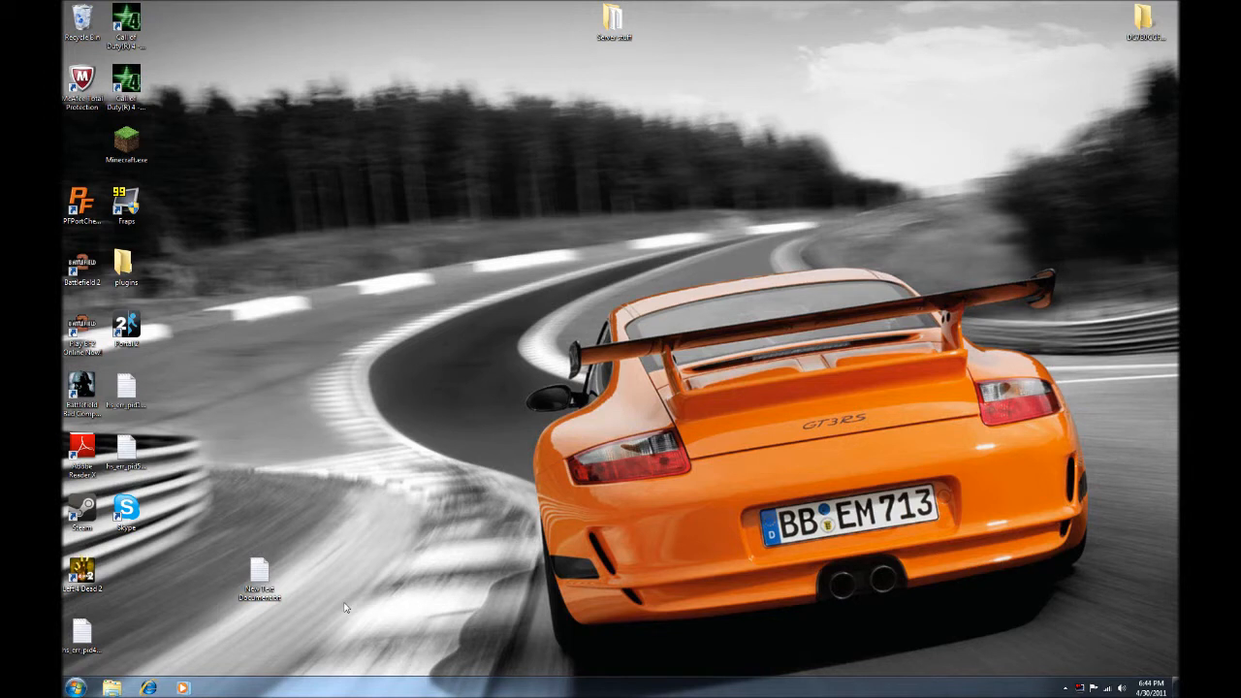
Create a new desktop folder named "Server youtube" and move it slightly higher on the desktop.
right_click(499, 383)
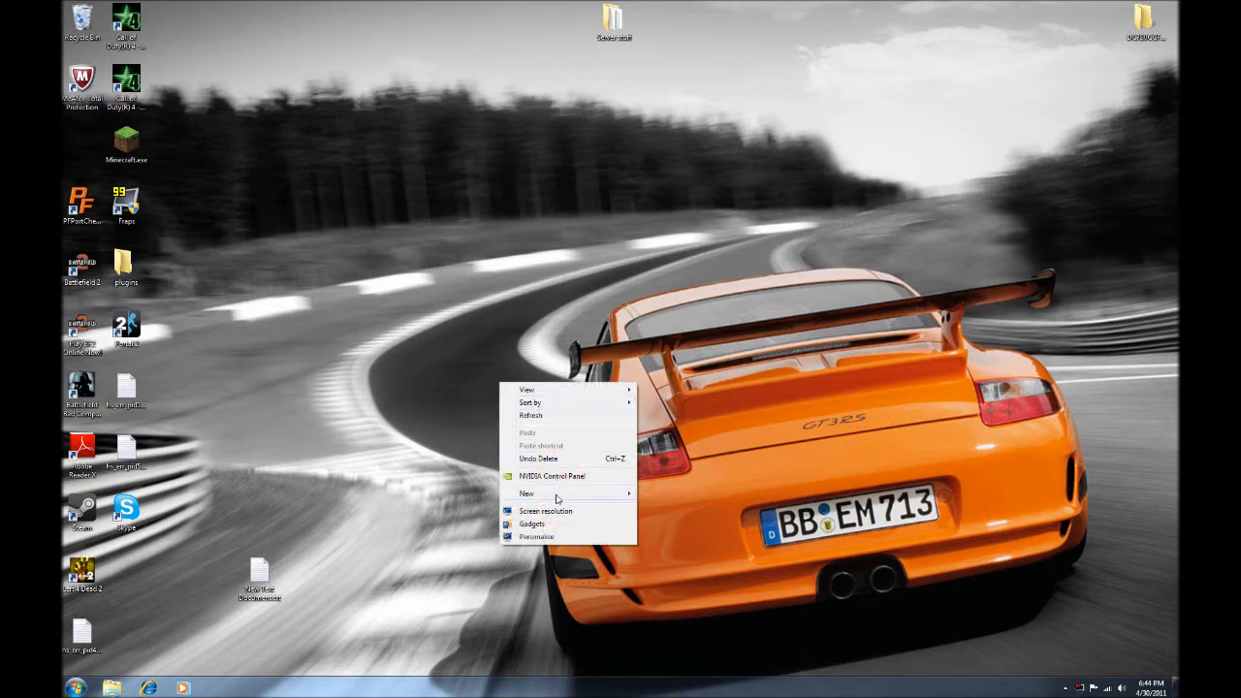
mouse_move(557, 499)
click(663, 493)
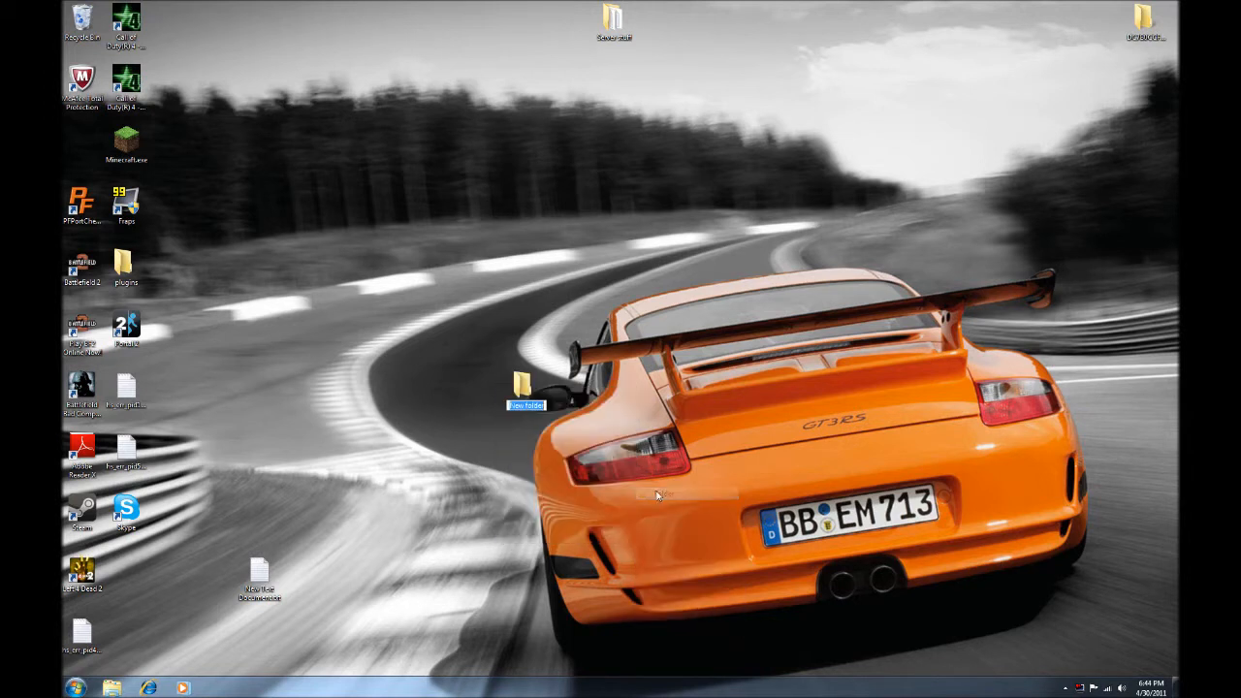
text(Server)
key(Return)
text(youtube)
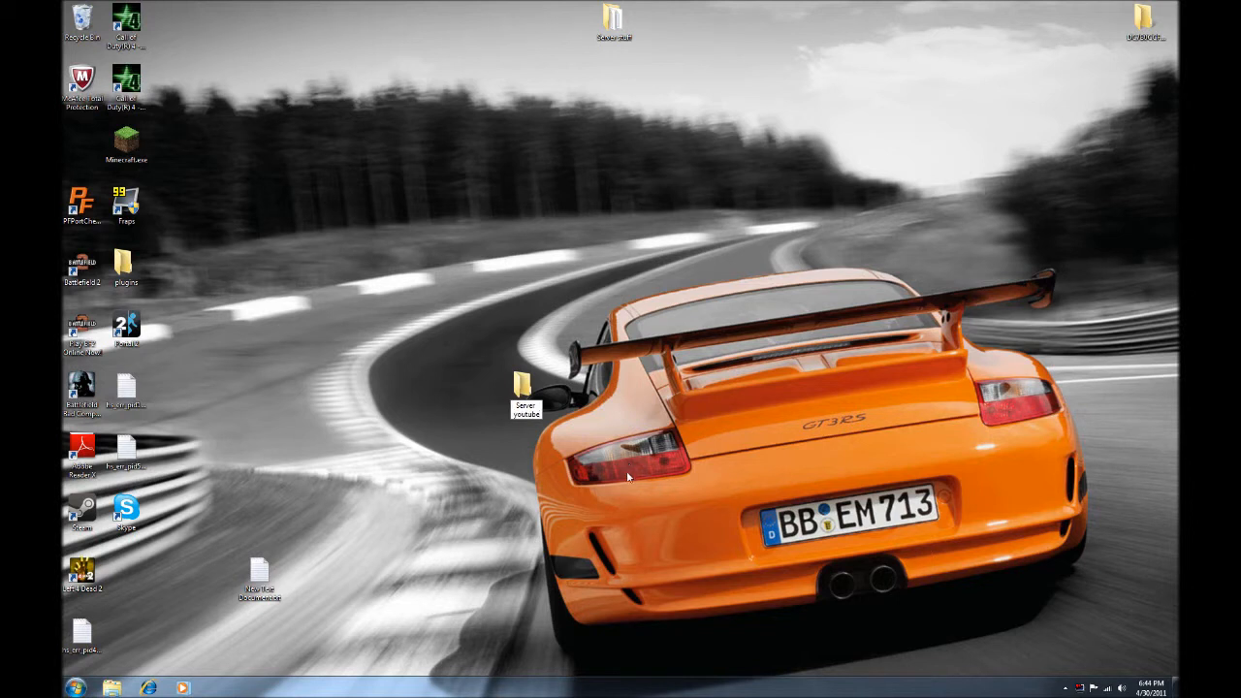
key(Return)
drag(528, 383, 552, 288)
click(570, 412)
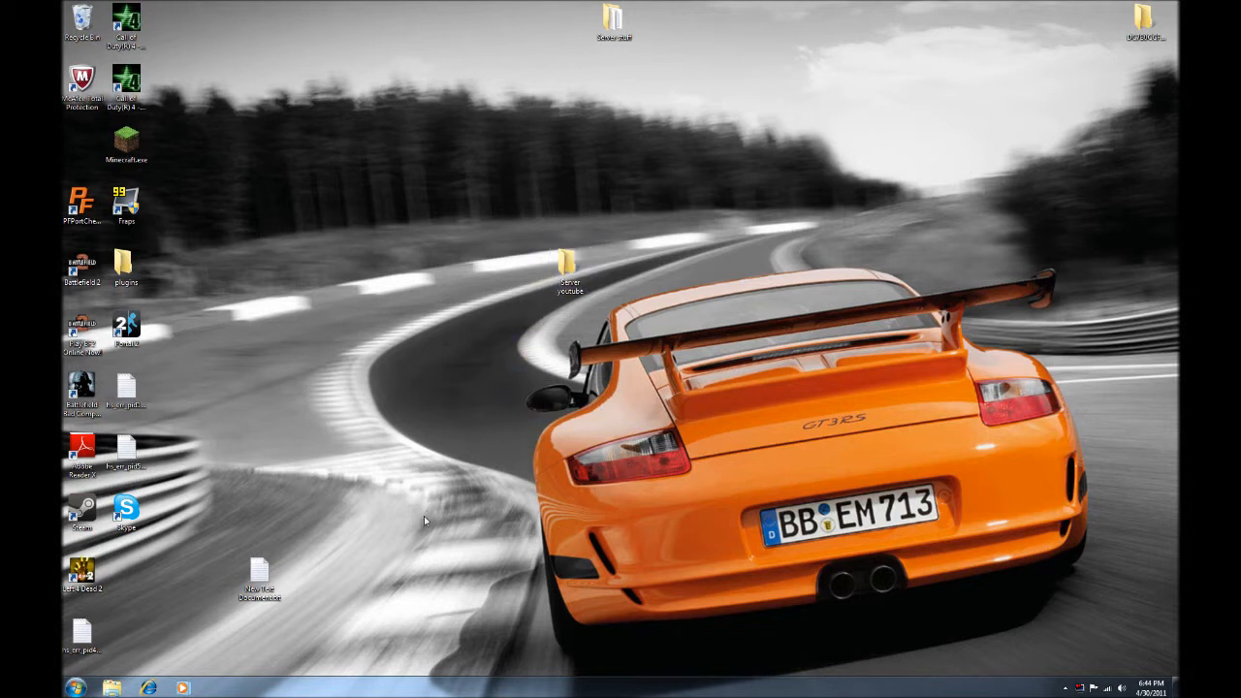
Switch to Internet Explorer, maximize its window and go to bukkit.org.
click(148, 688)
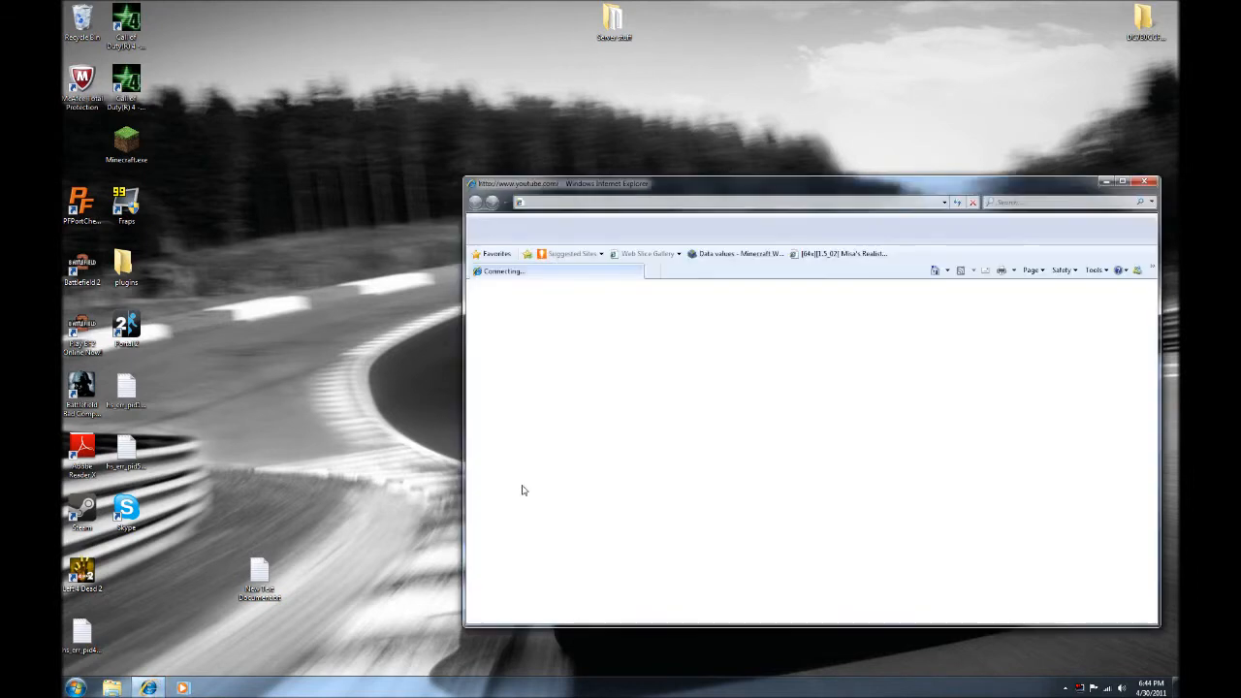
click(1121, 181)
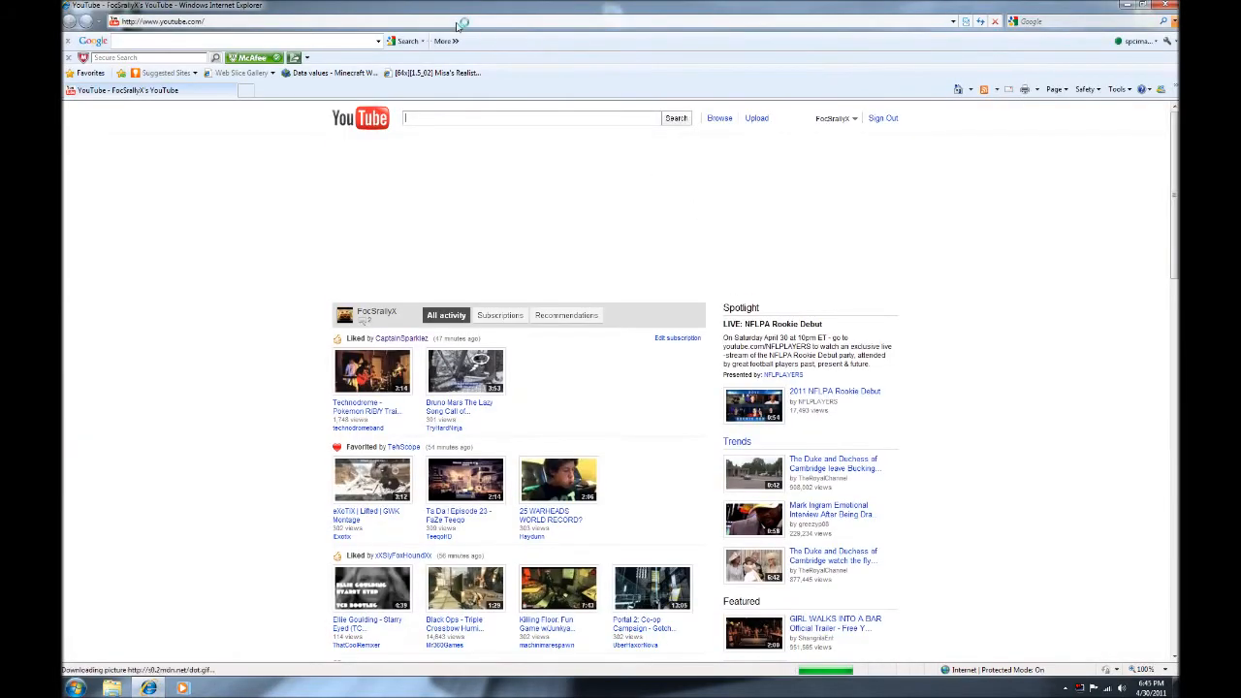
click(461, 23)
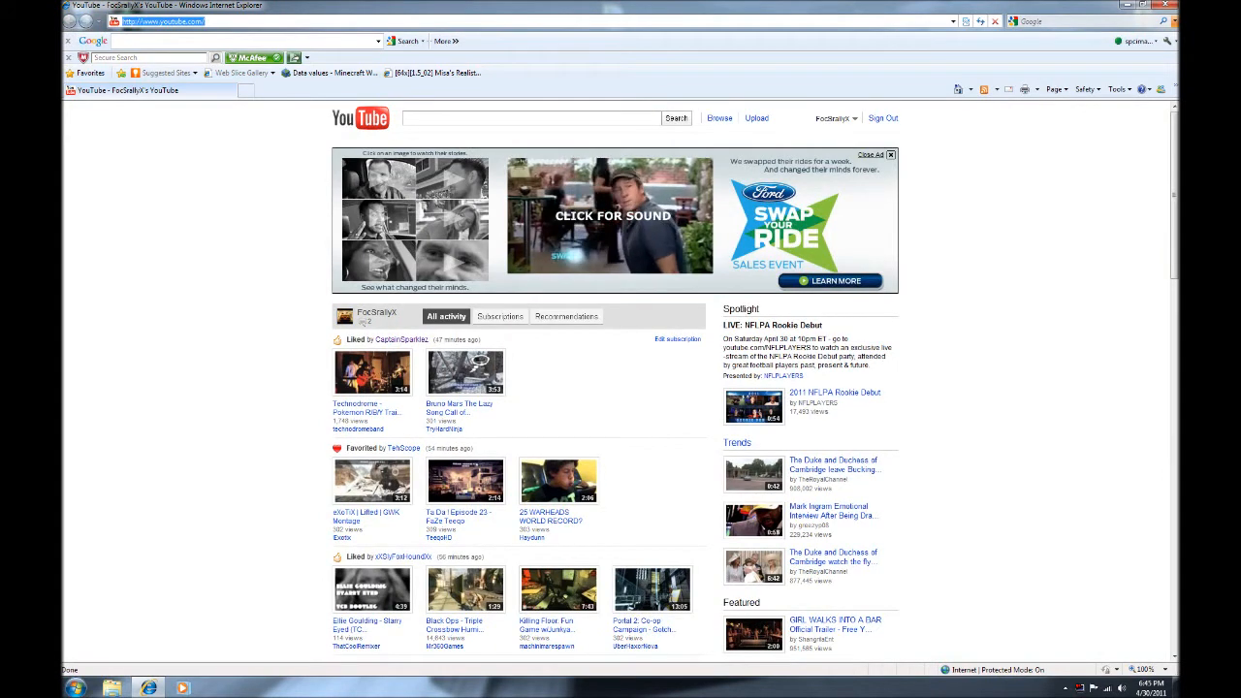
text(bukkit)
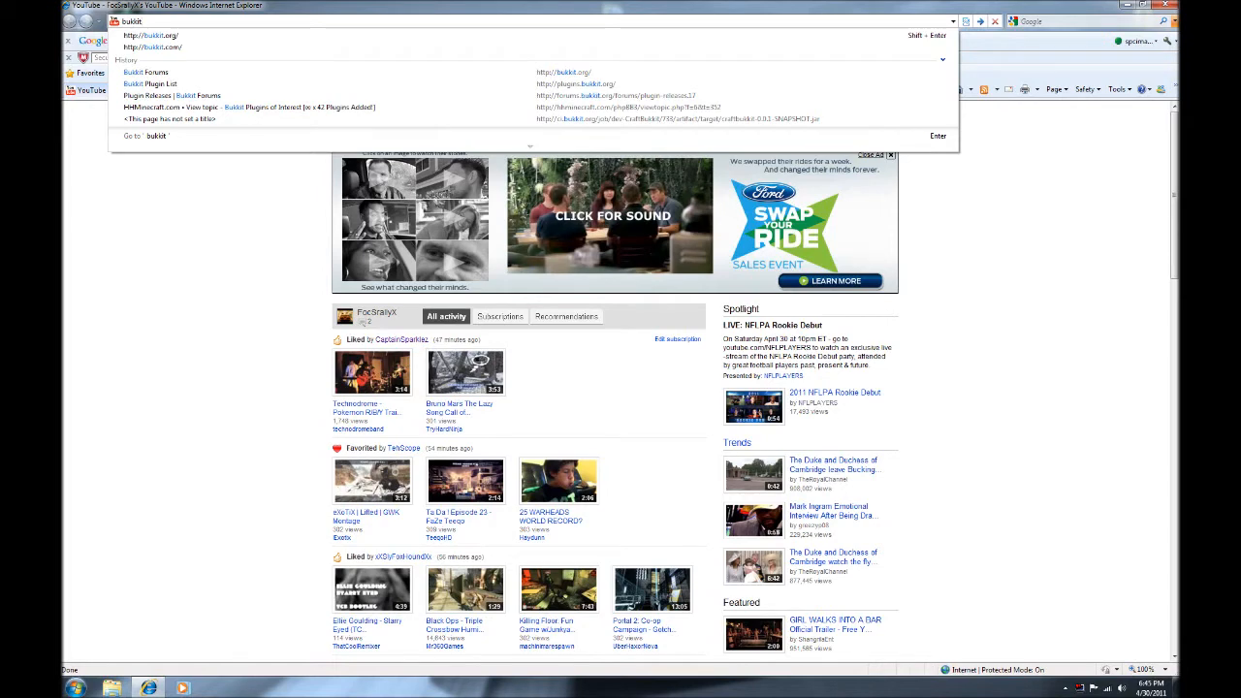
text(.org)
key(Return)
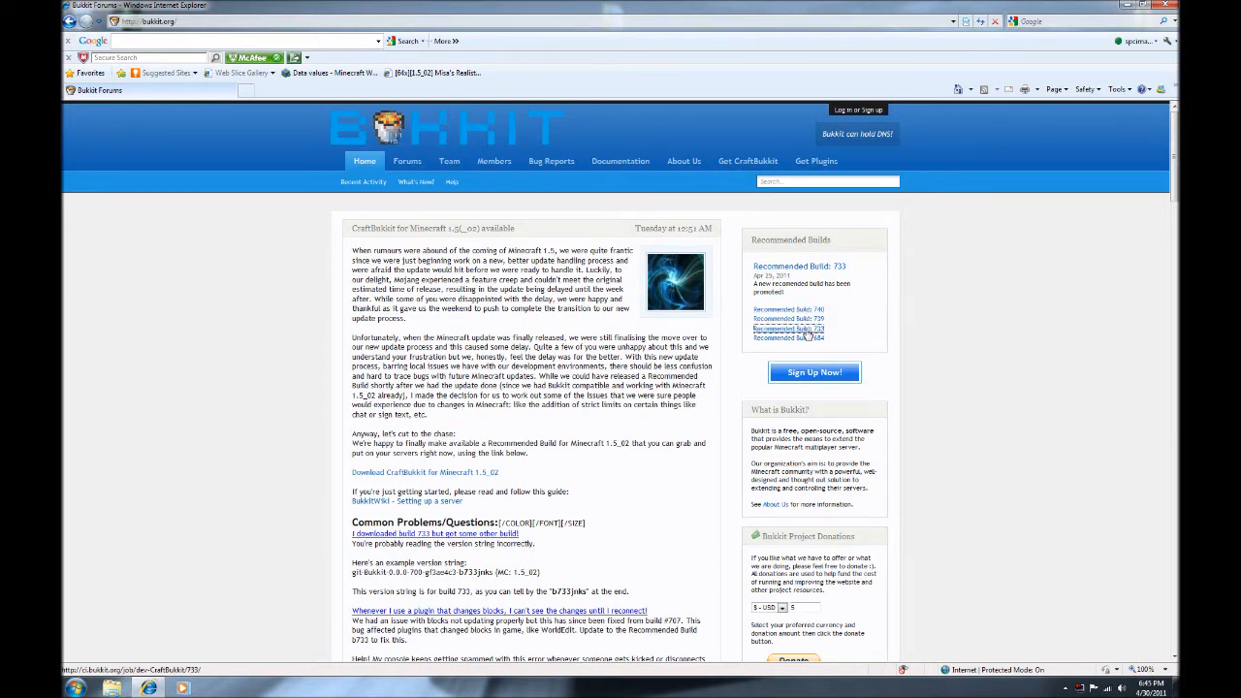
Open the Recommended Build 733 page from the Bukkit home page and maximize its window.
click(806, 332)
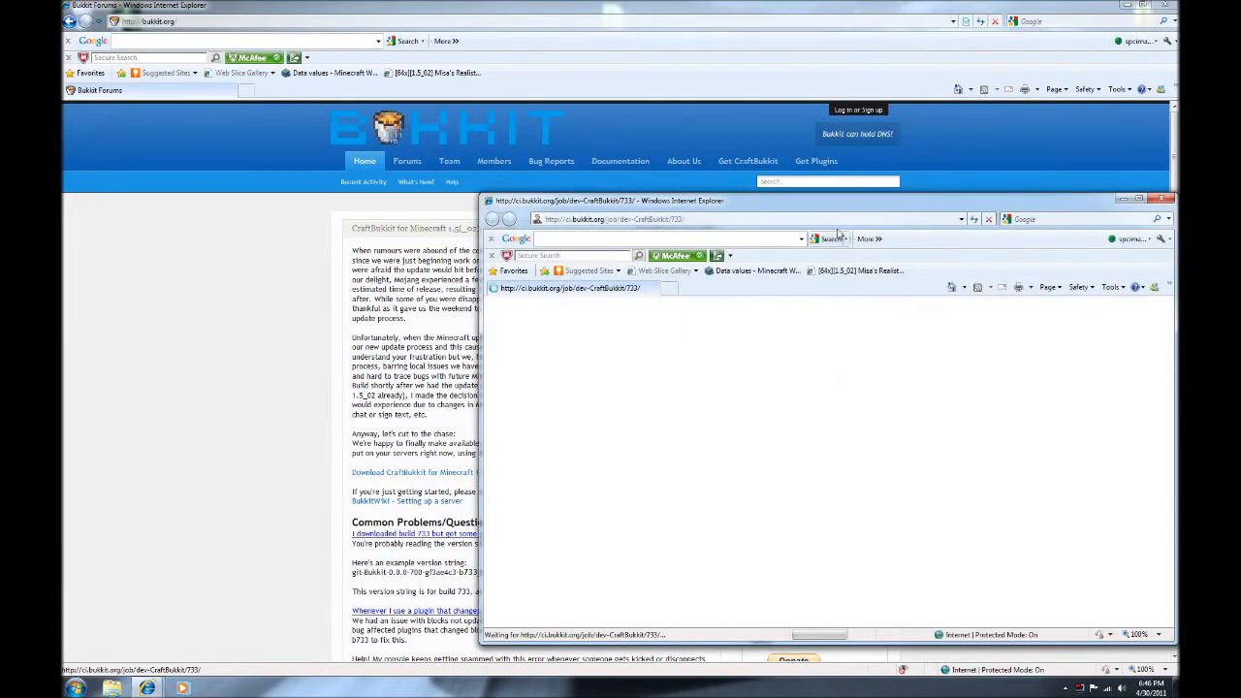
drag(831, 203, 621, 145)
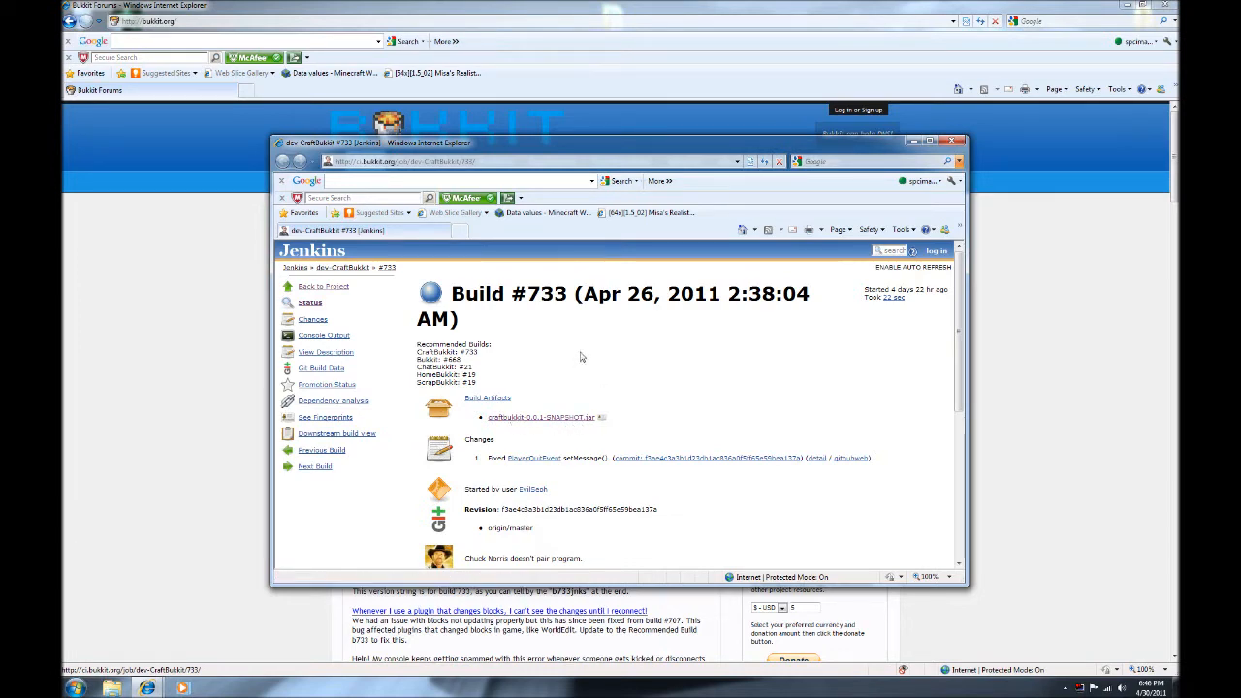
click(928, 141)
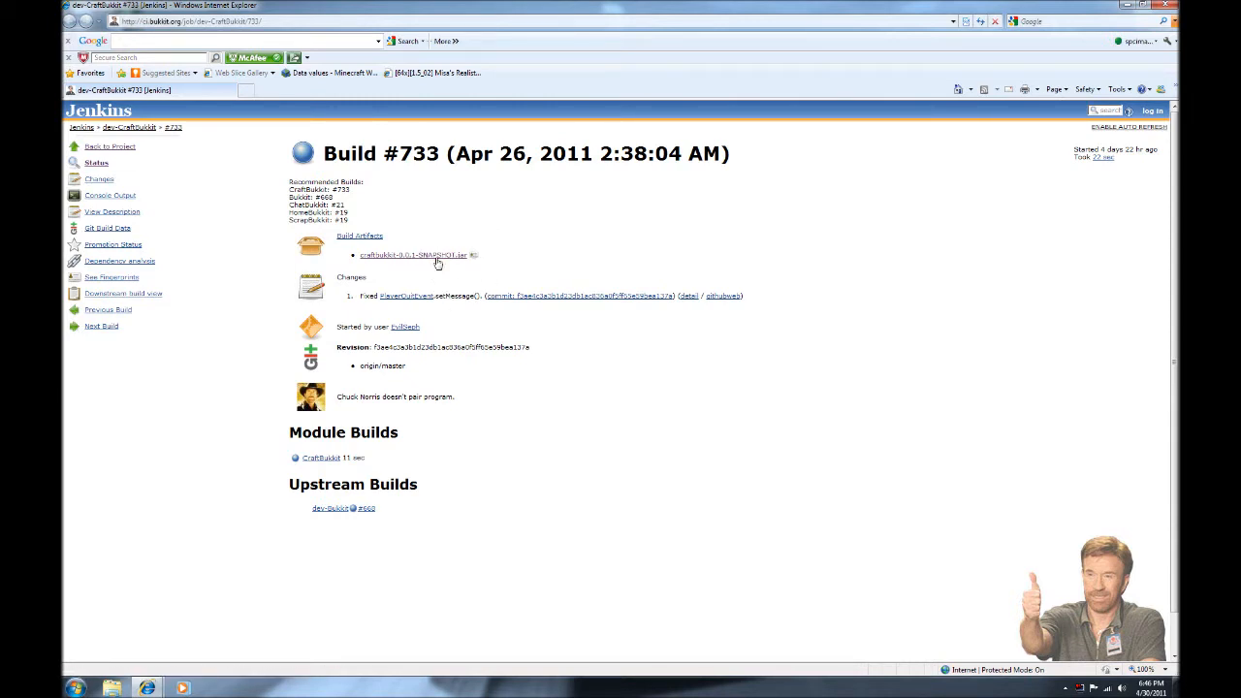
Download craftbukkit-0.0.1-SNAPSHOT.jar into the Server youtube folder on the desktop and dismiss the finished download.
click(436, 260)
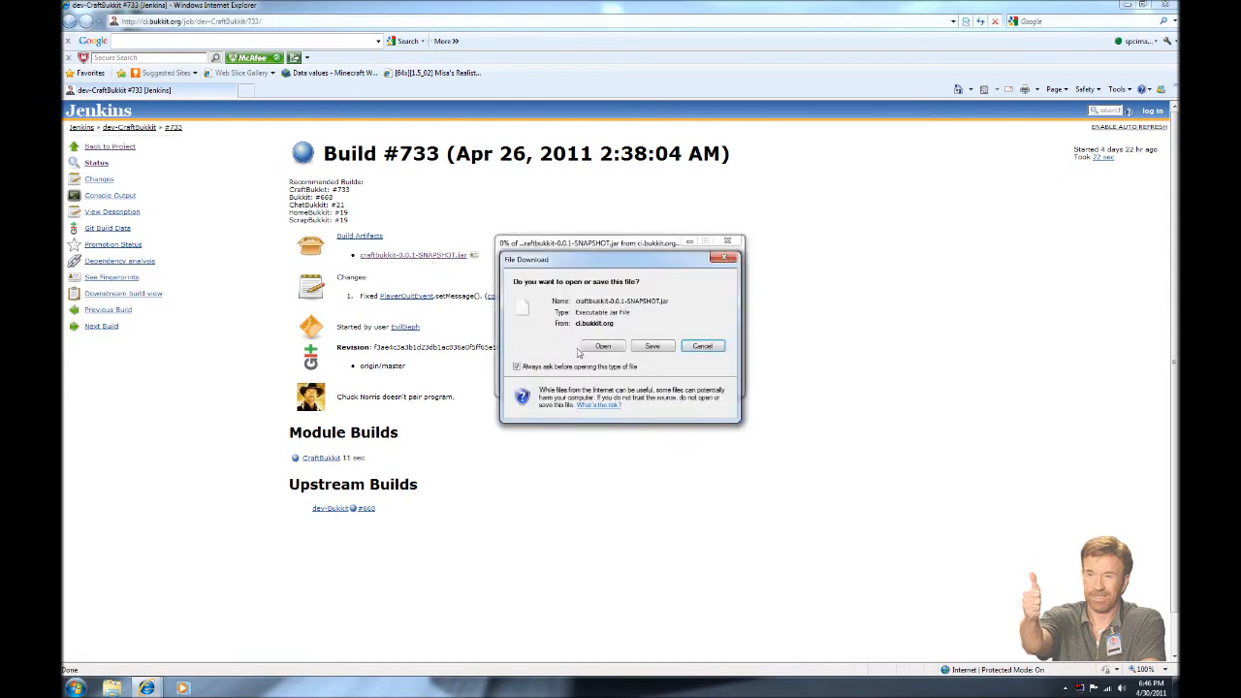
click(649, 349)
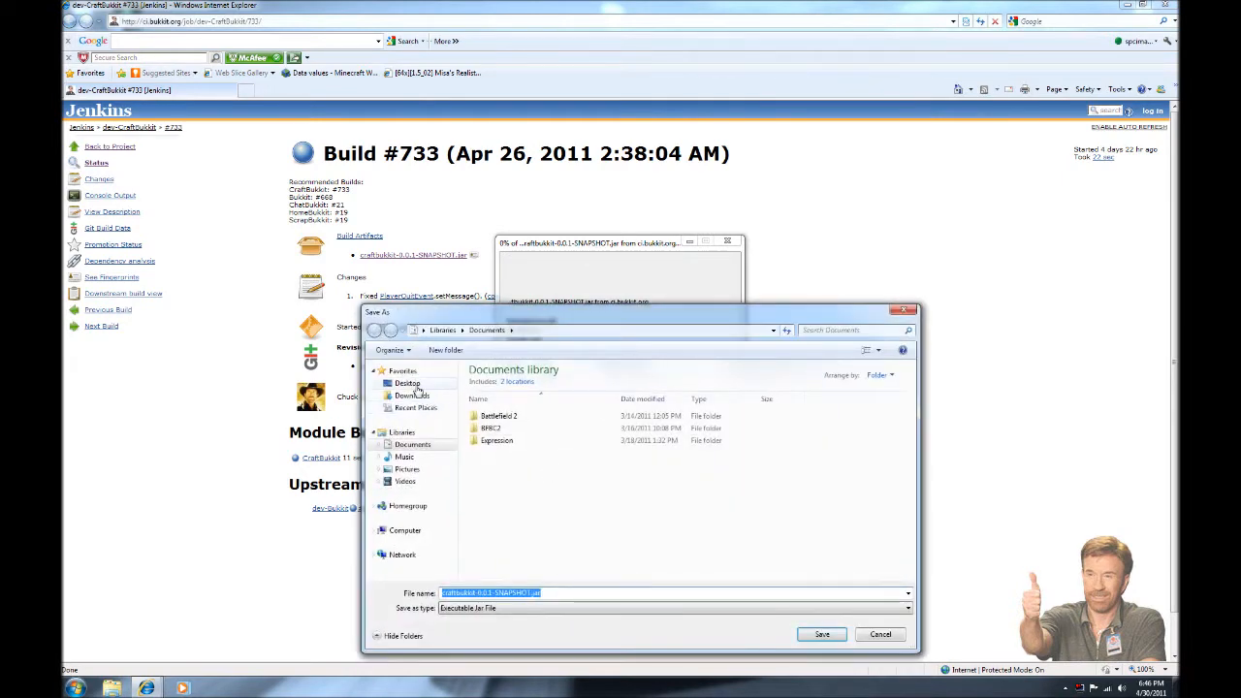
click(413, 384)
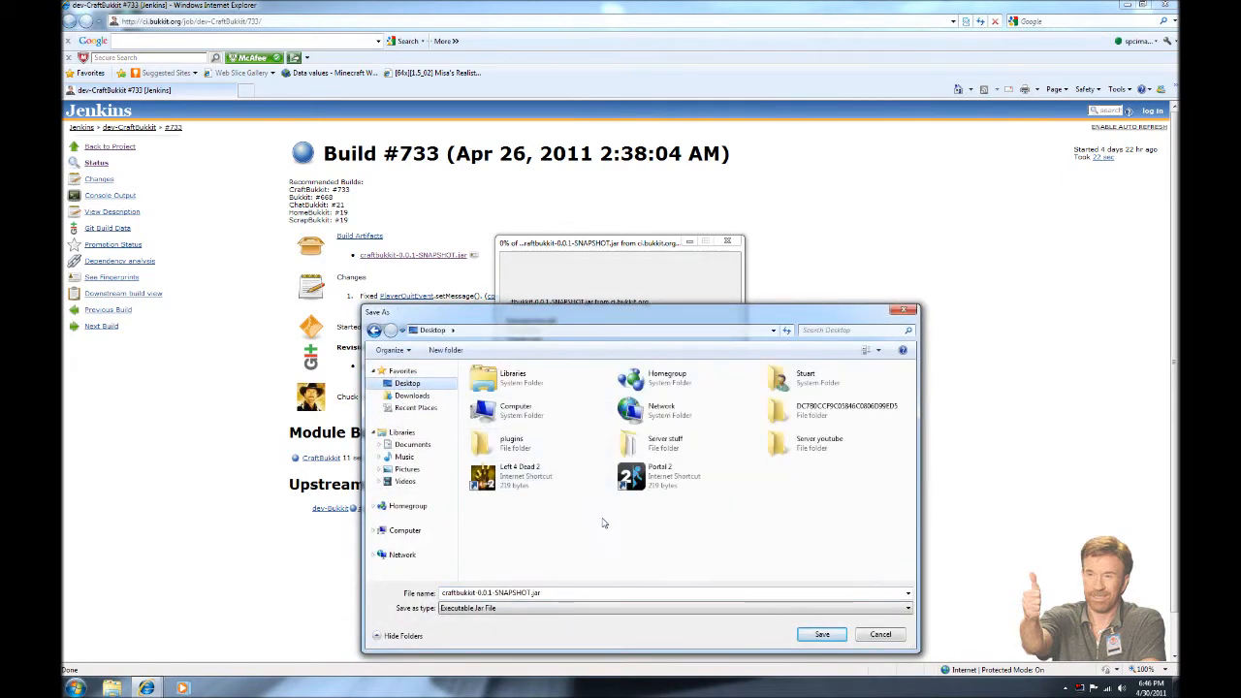
double_click(801, 448)
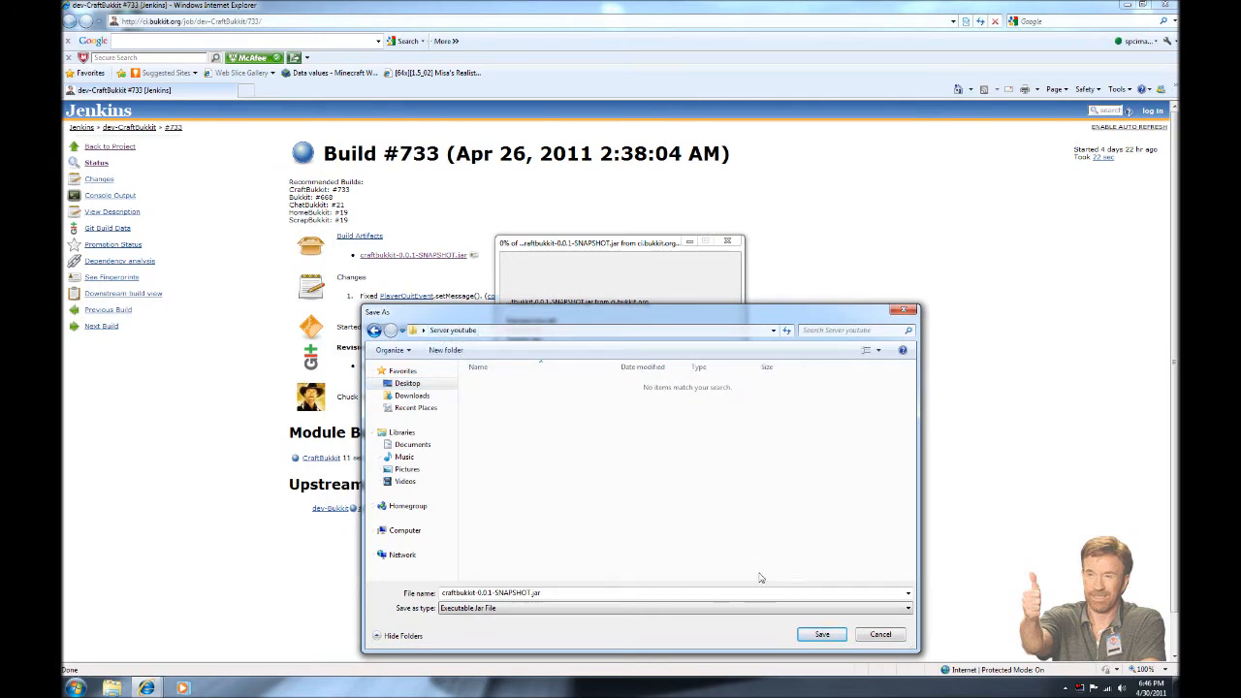
click(804, 634)
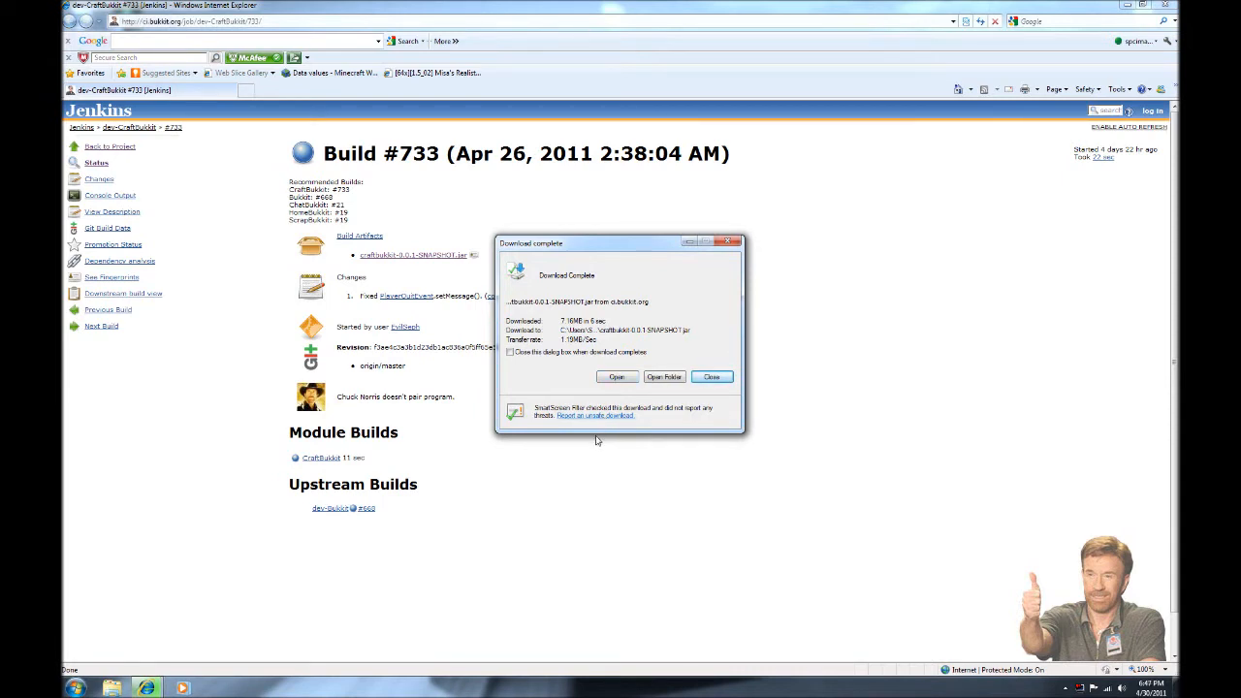
click(706, 379)
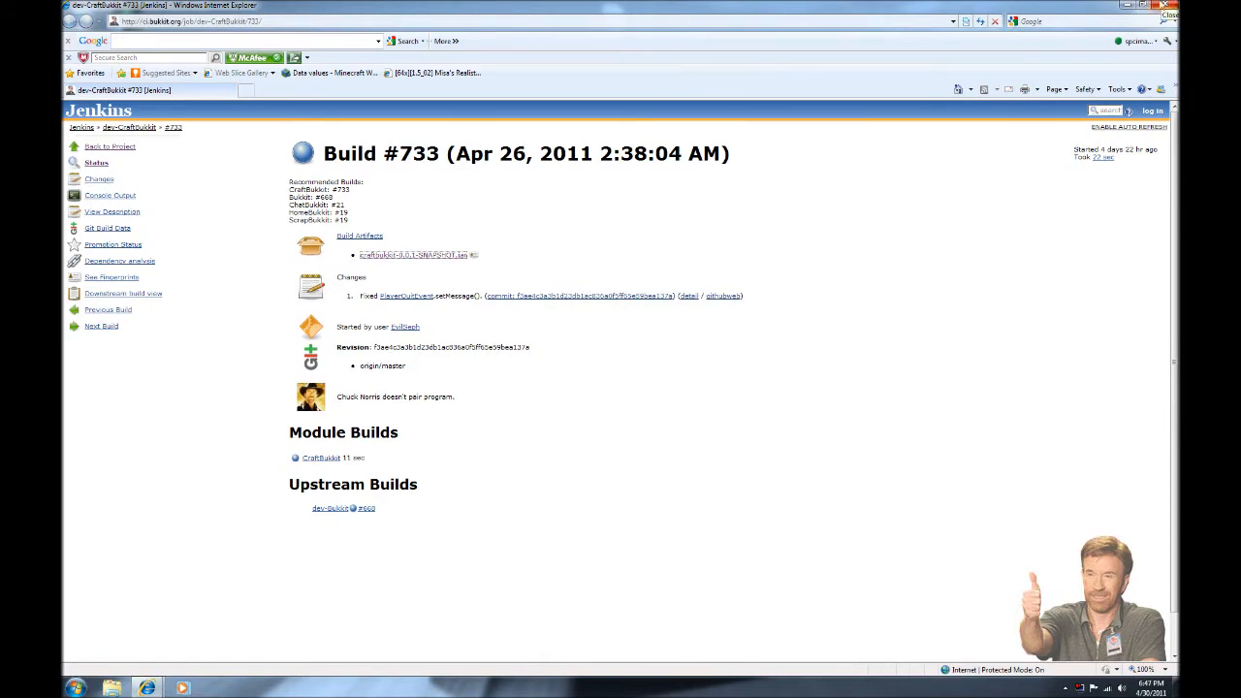
Close both browser windows and open the Server youtube folder from the desktop, shifting its window slightly up.
click(1166, 6)
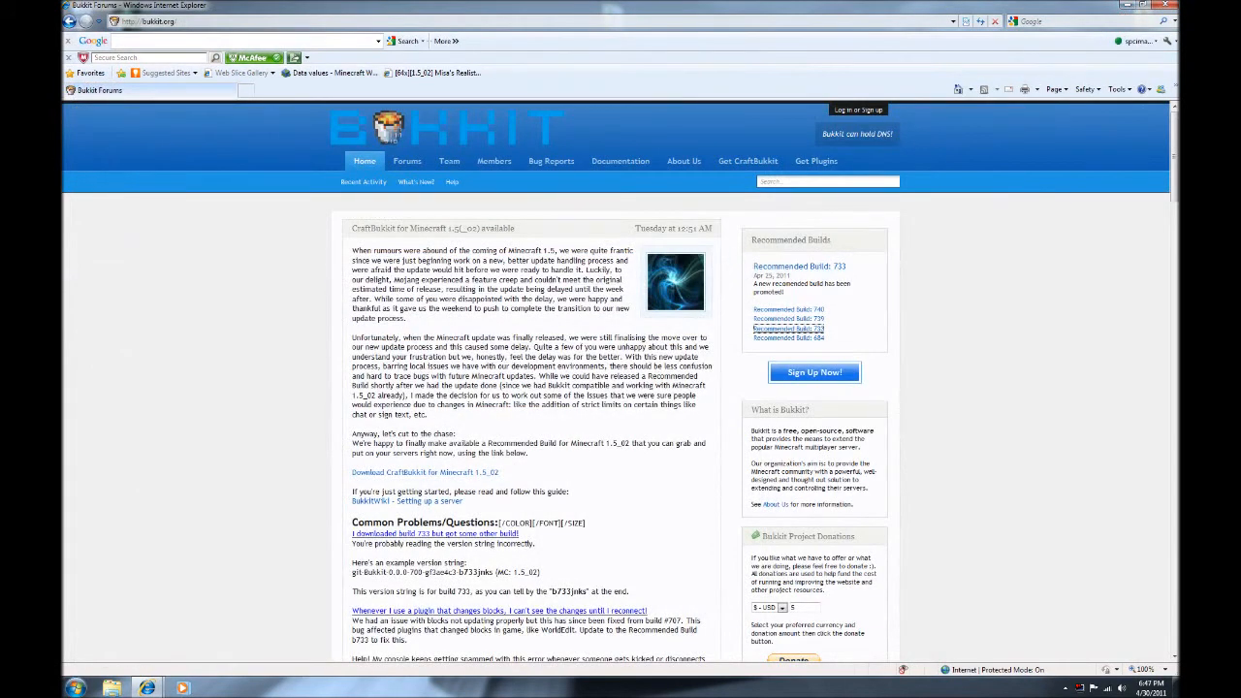
click(1166, 6)
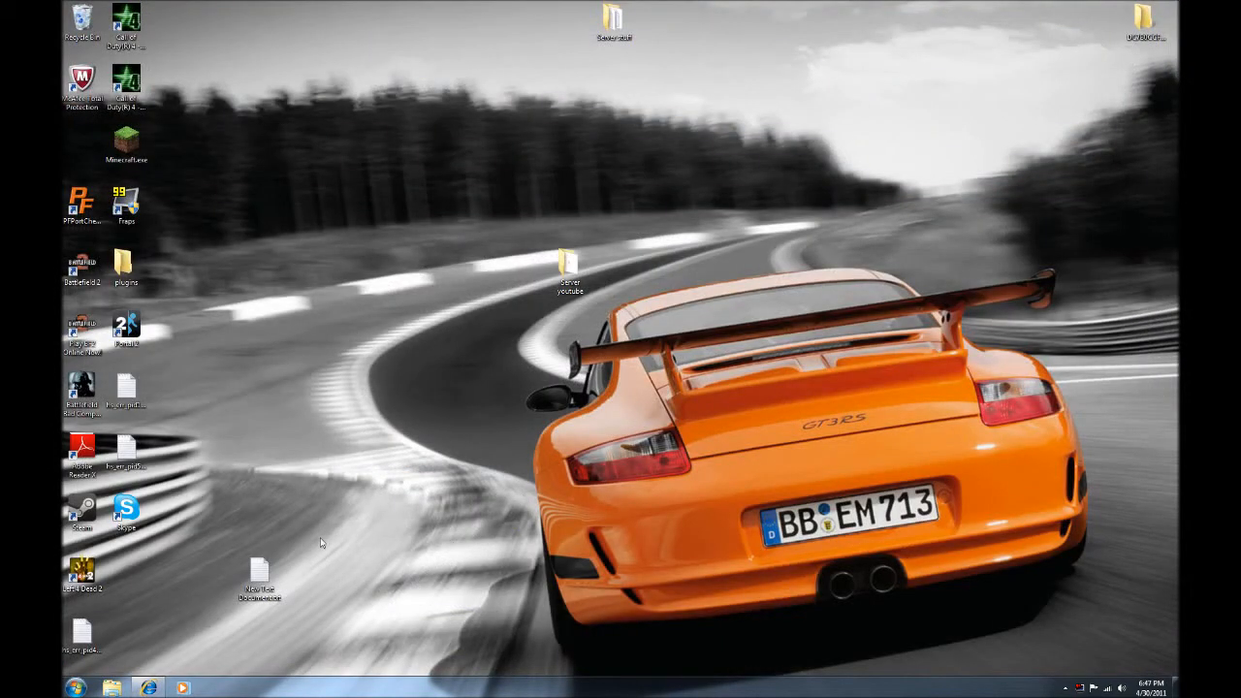
double_click(569, 269)
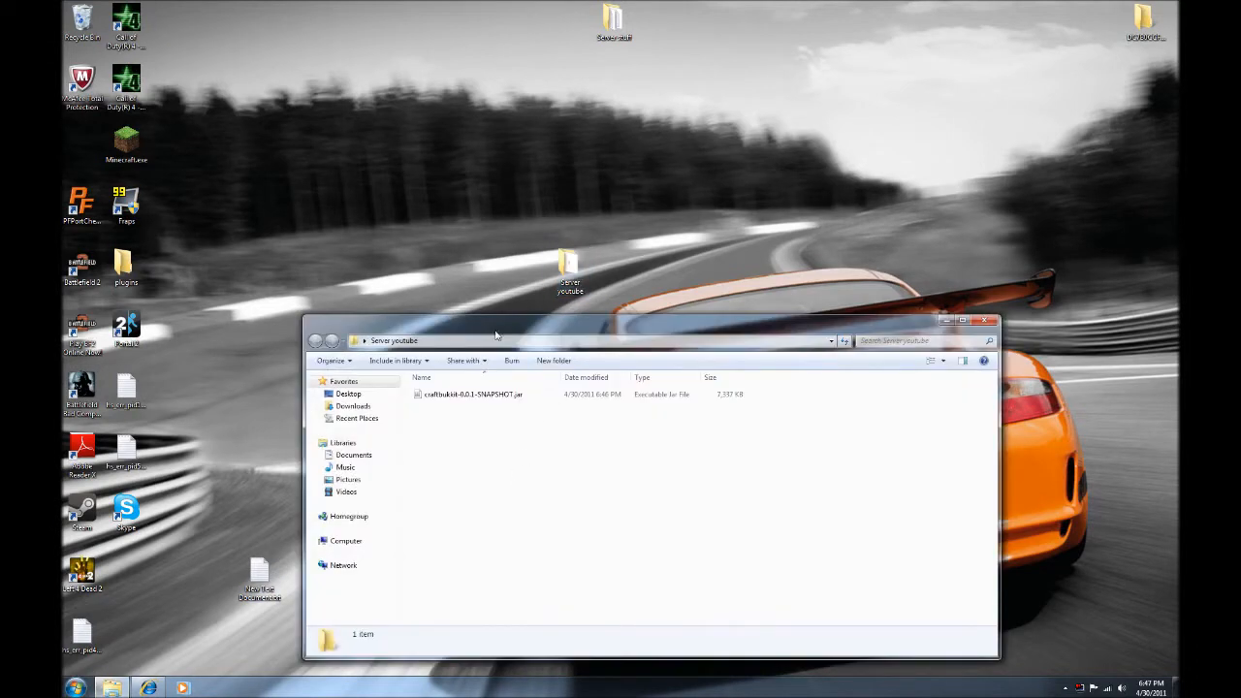
drag(510, 323, 510, 308)
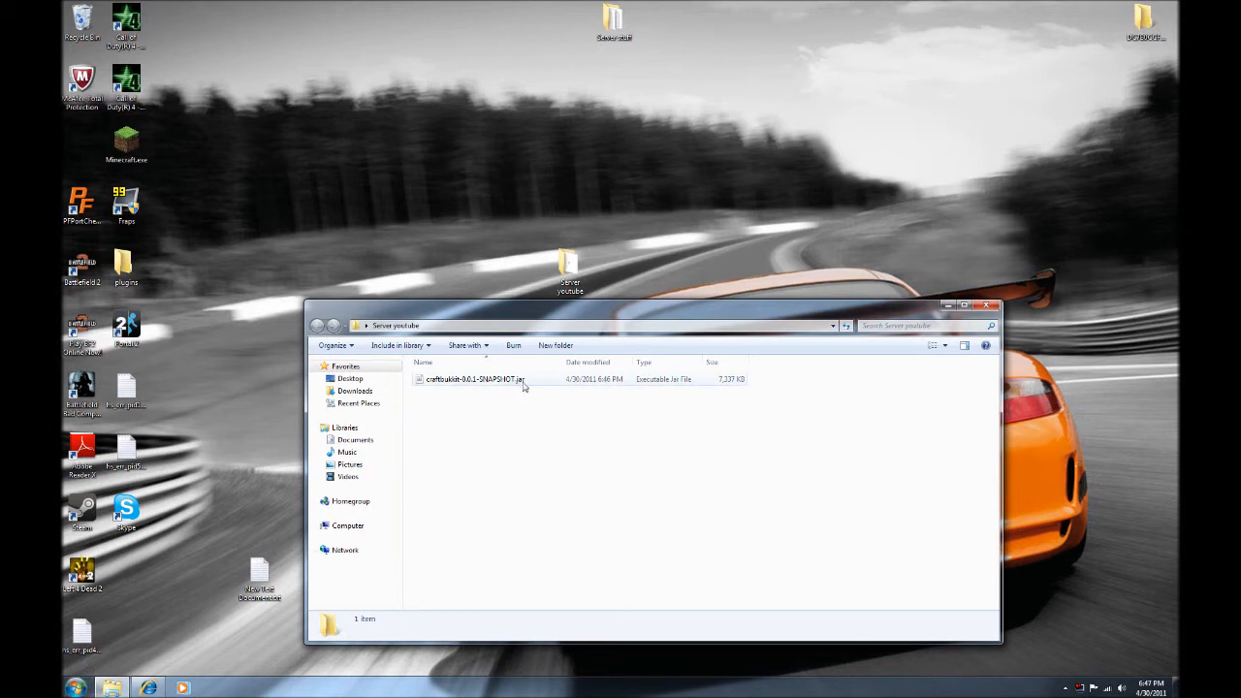
Find Folder Options in Control Panel and examine the "Hide extensions for known file types" setting, closing both windows without changes.
click(75, 685)
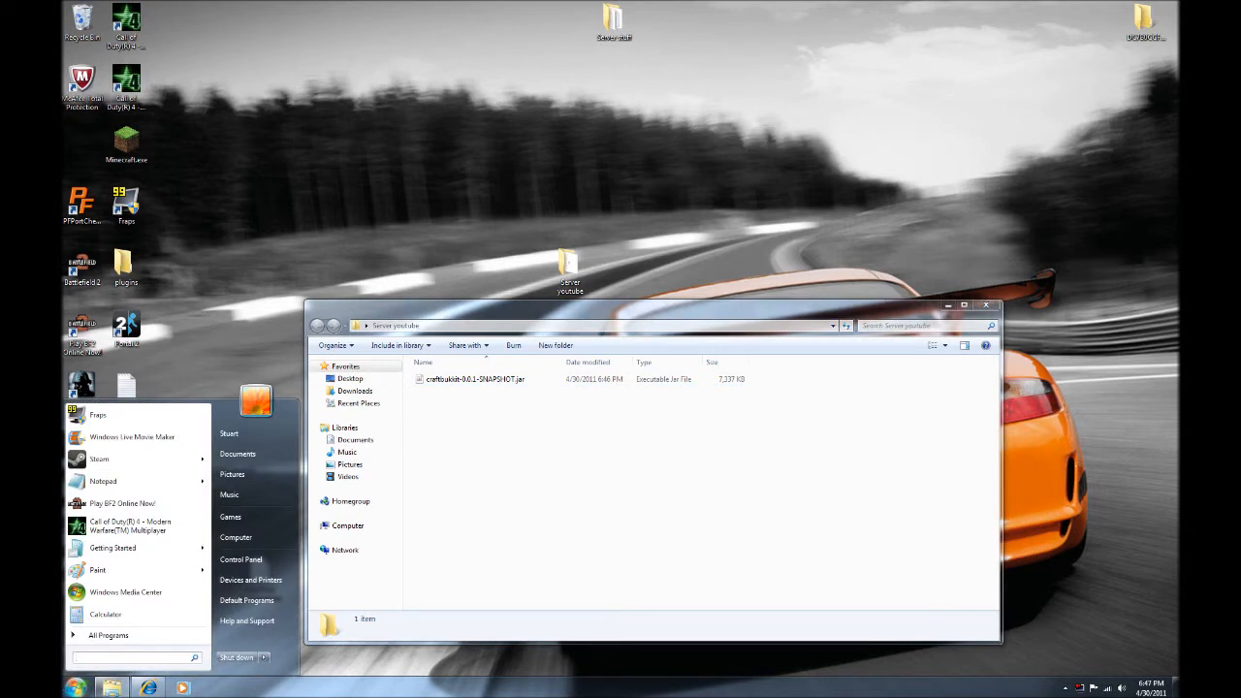
click(242, 559)
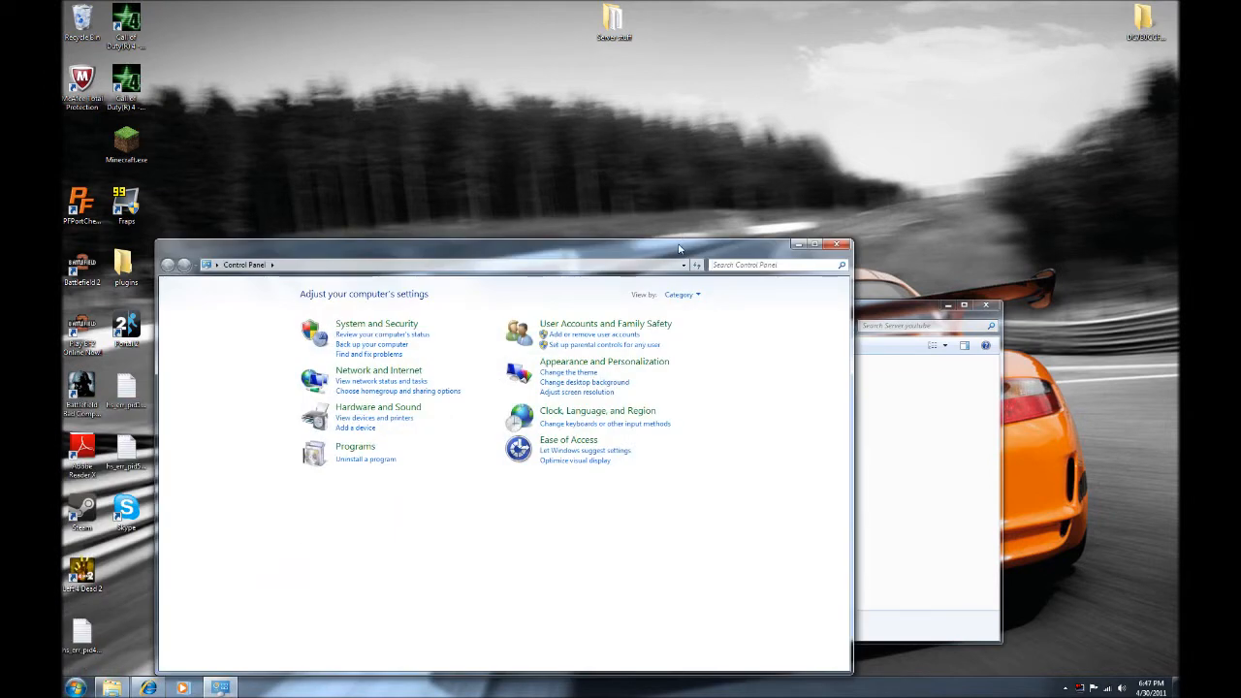
click(729, 272)
text(Folder Options)
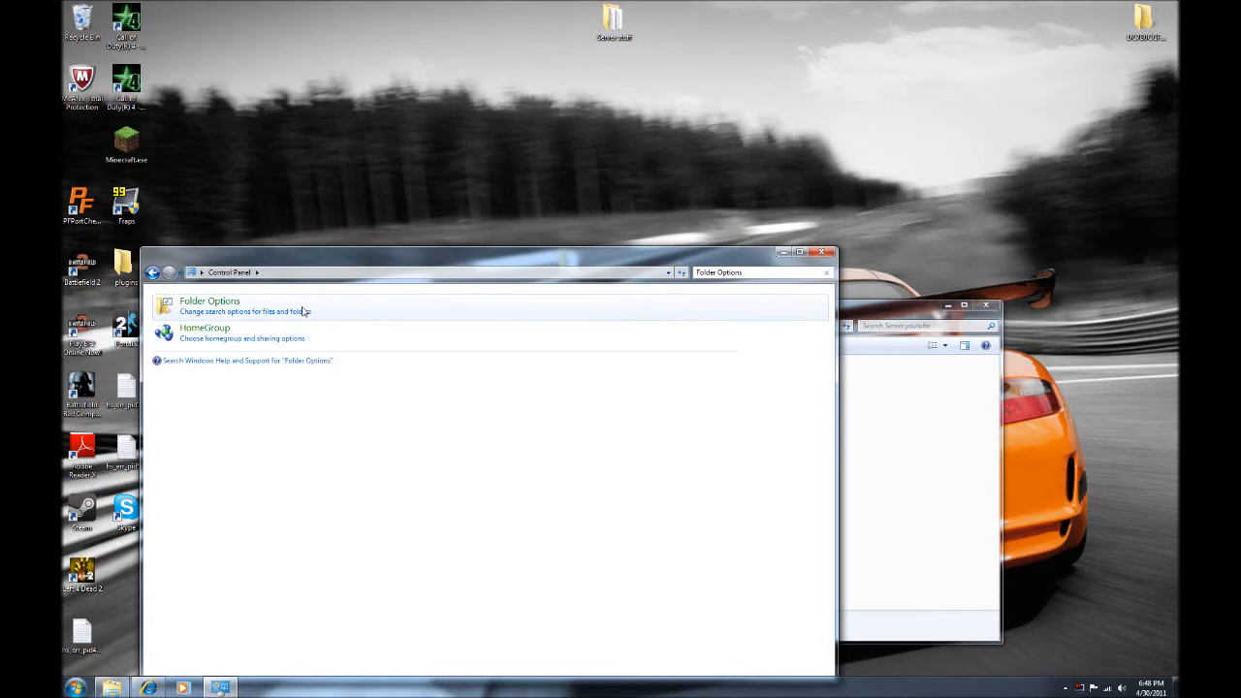
click(227, 312)
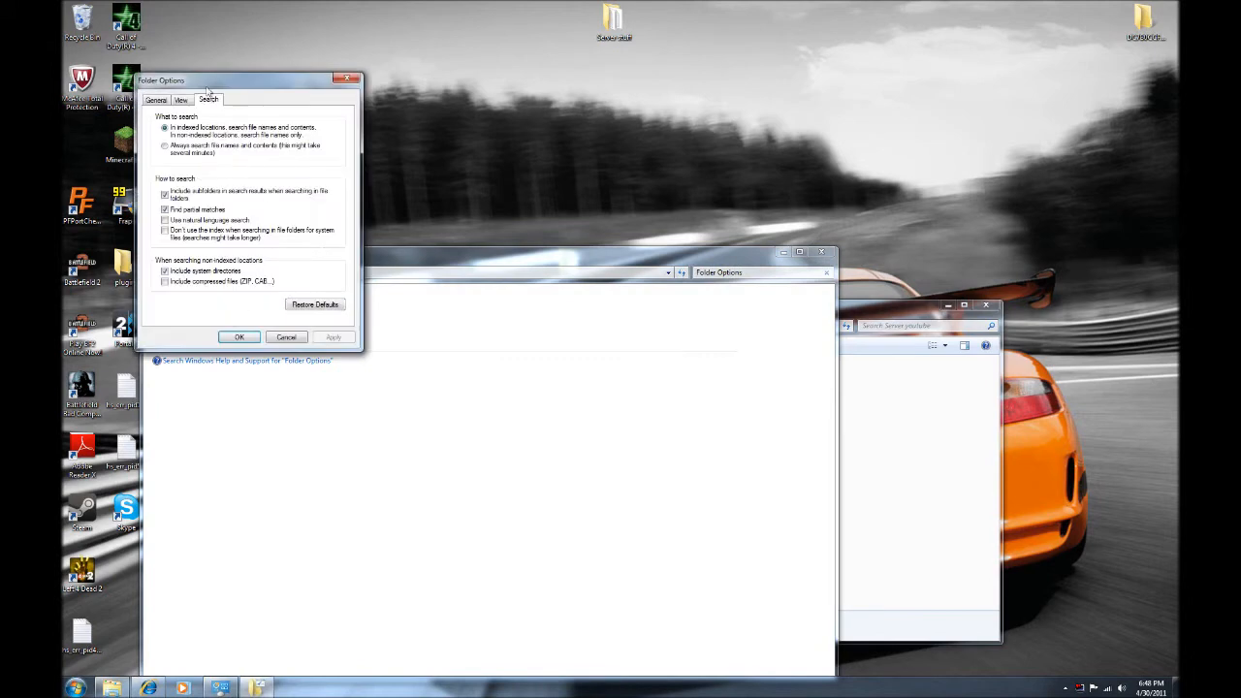
drag(209, 83, 405, 108)
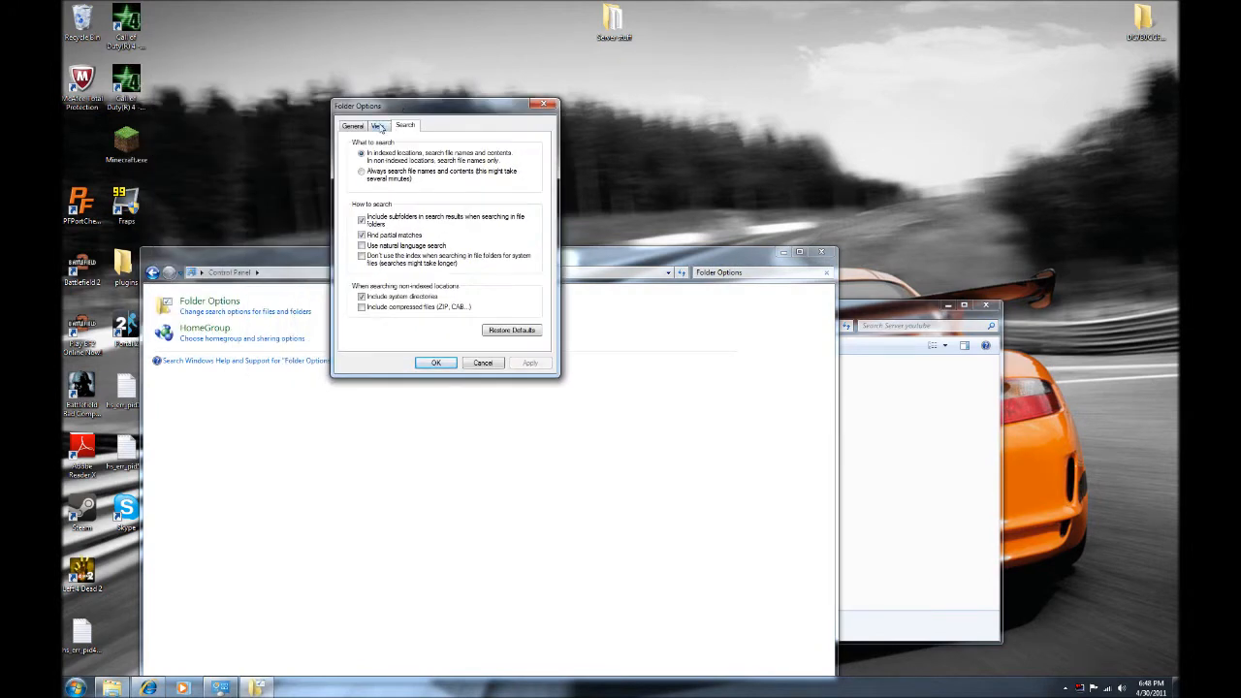
click(379, 128)
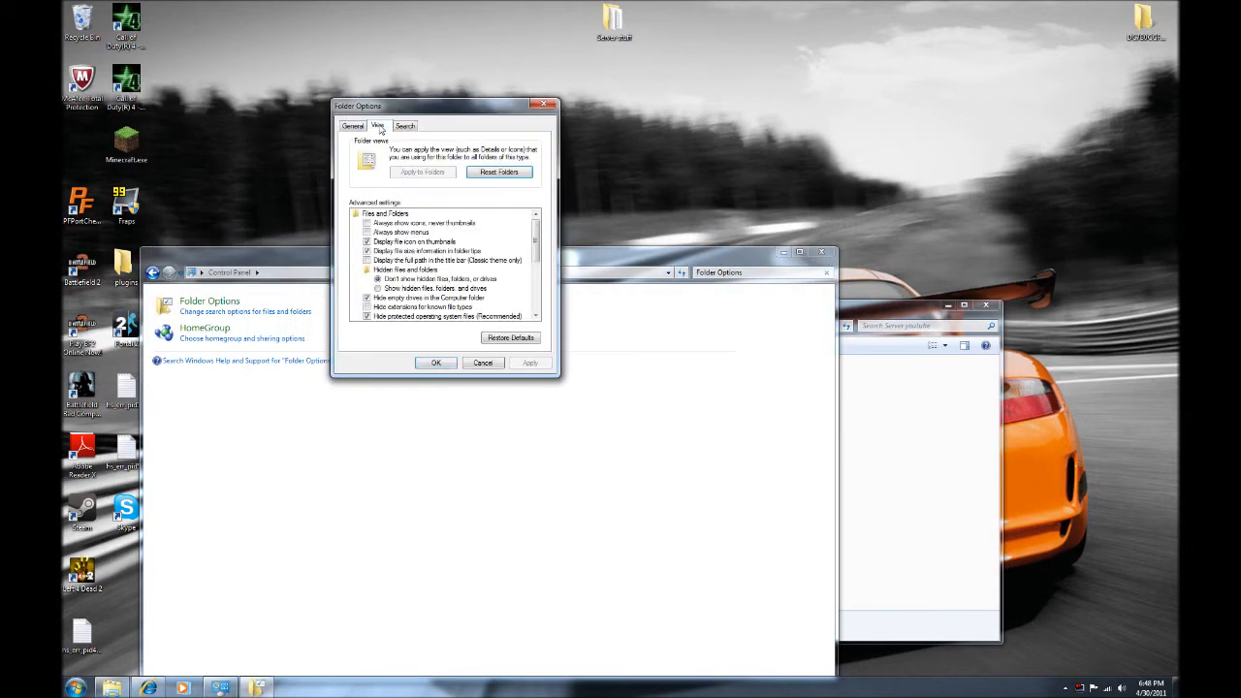
drag(536, 239, 538, 250)
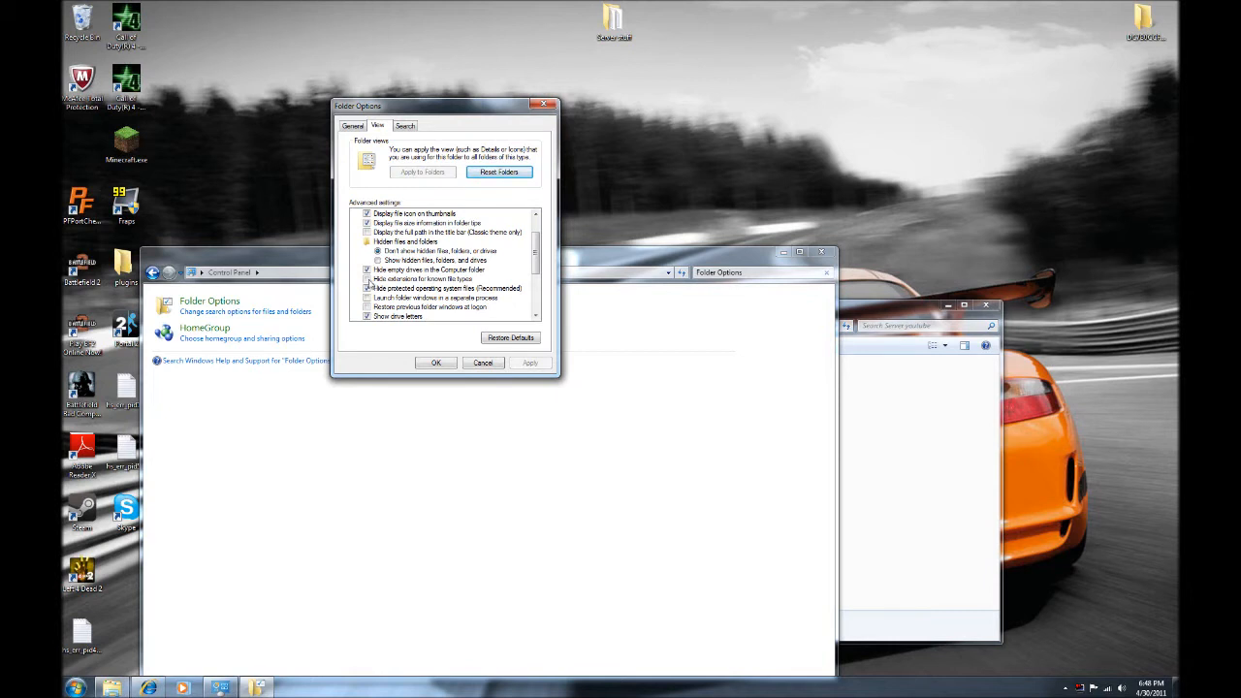
click(543, 105)
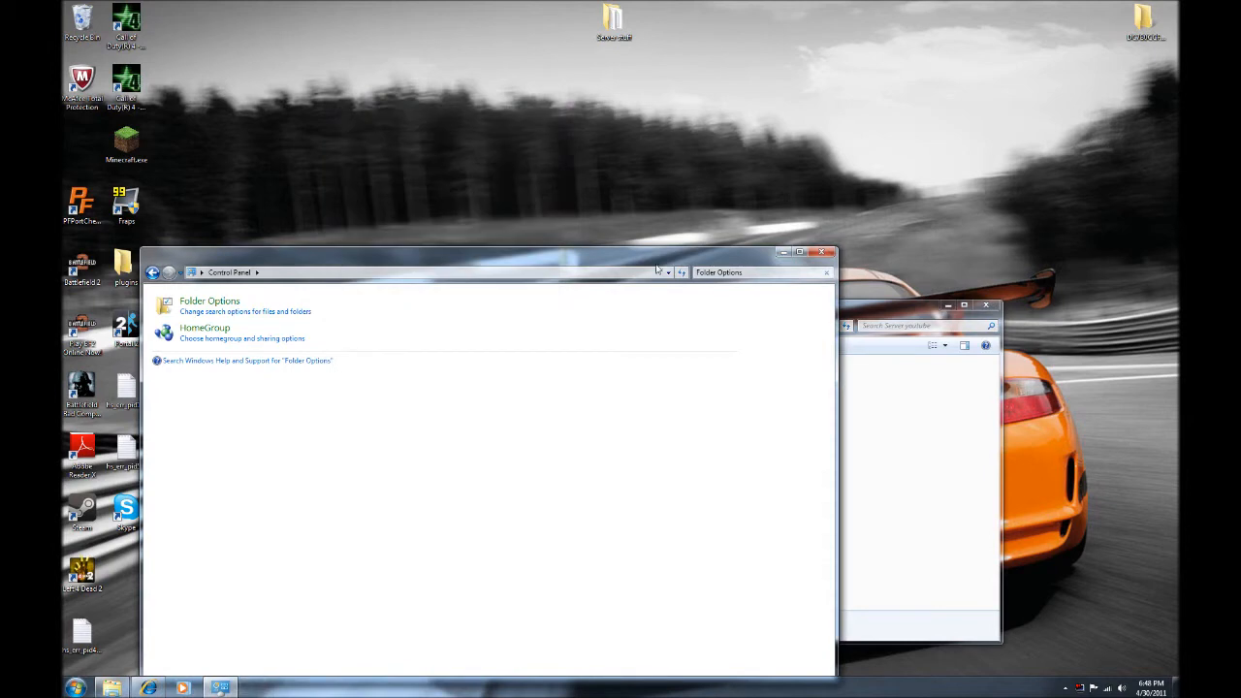
click(822, 252)
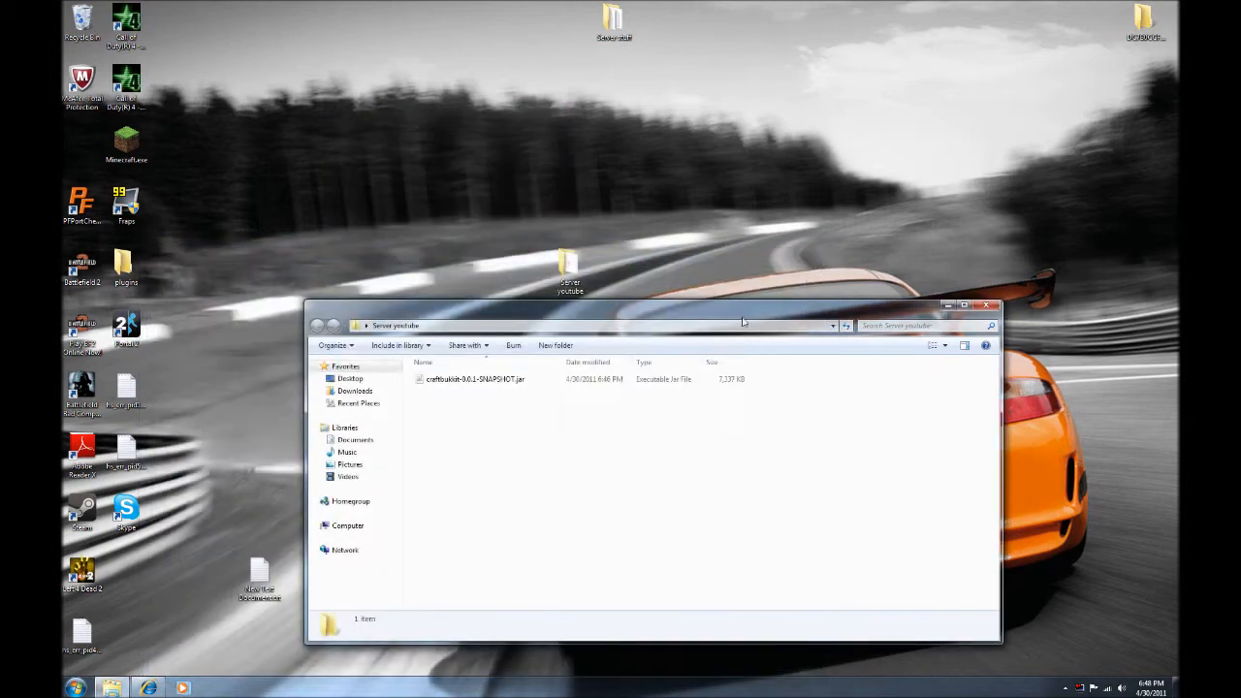
Rename the downloaded CraftBukkit file in the Server youtube folder as craftbukkit.jar.
click(515, 384)
click(514, 381)
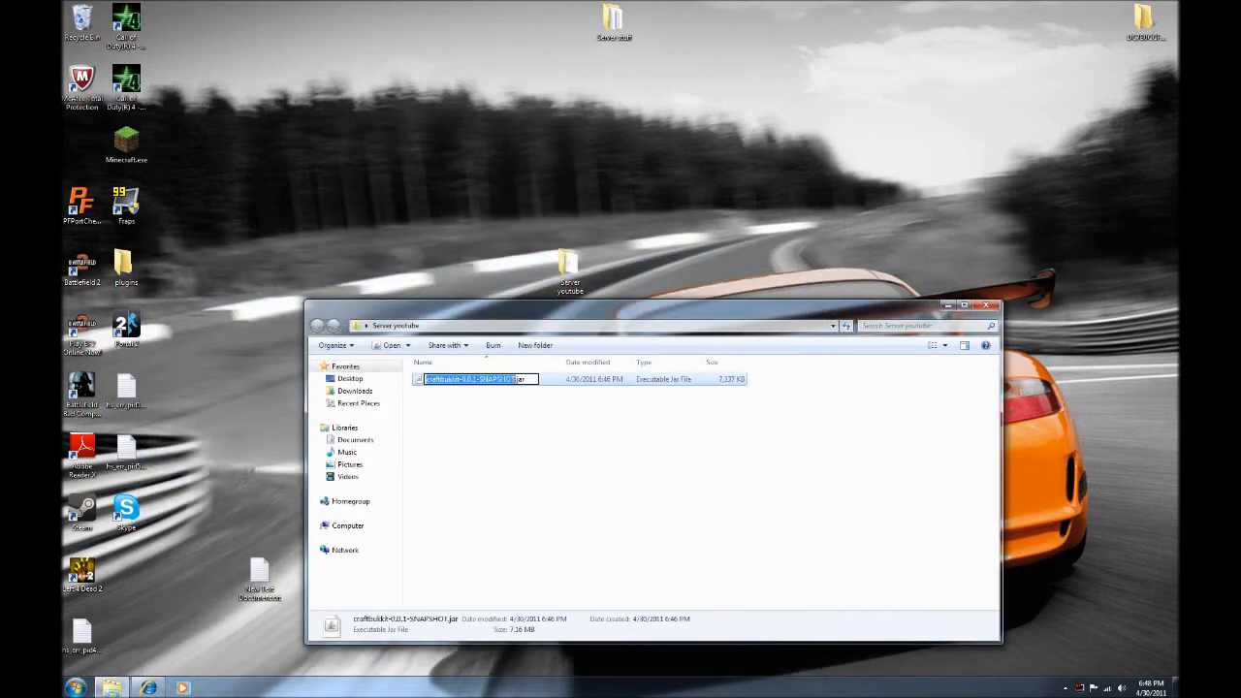
key(Right)
key(shift+Left)
key(shift+Left)
key(shift+Left)
key(shift+Left)
key(shift+Left)
key(shift+Left)
key(shift+Left)
key(shift+Left)
key(shift+Left)
key(shift+Left)
key(shift+Left)
key(shift+Left)
key(shift+Left)
key(shift+Left)
key(shift+Left)
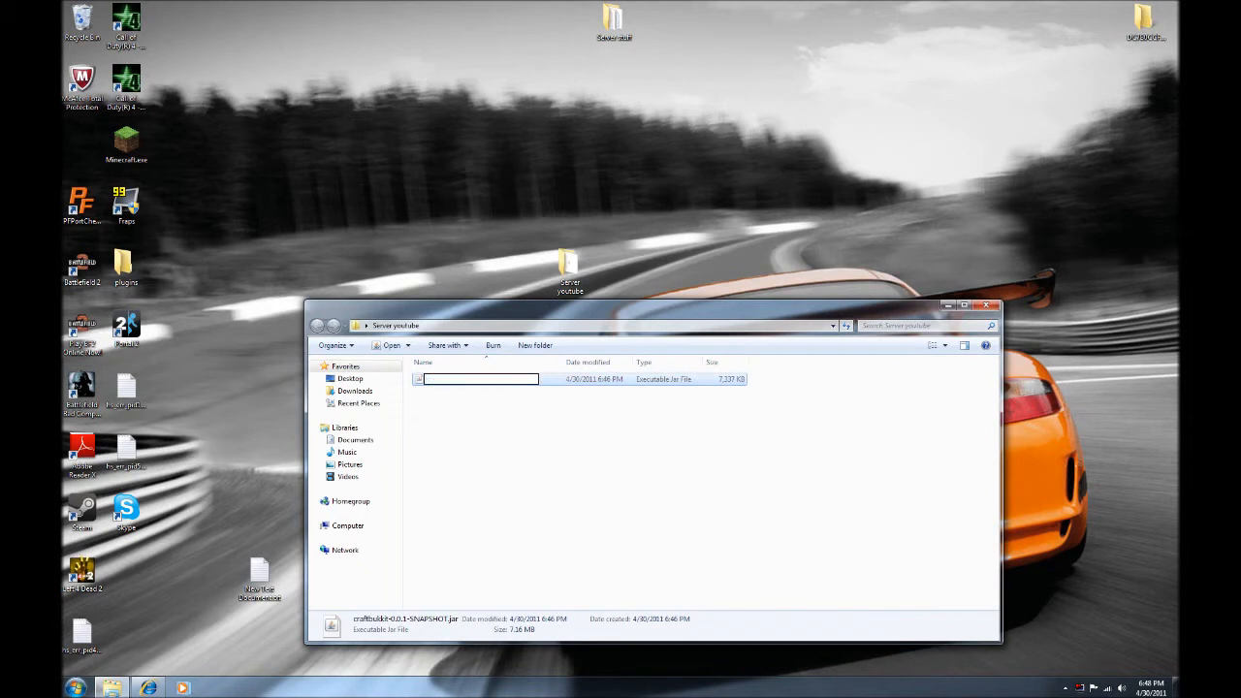
key(BackSpace)
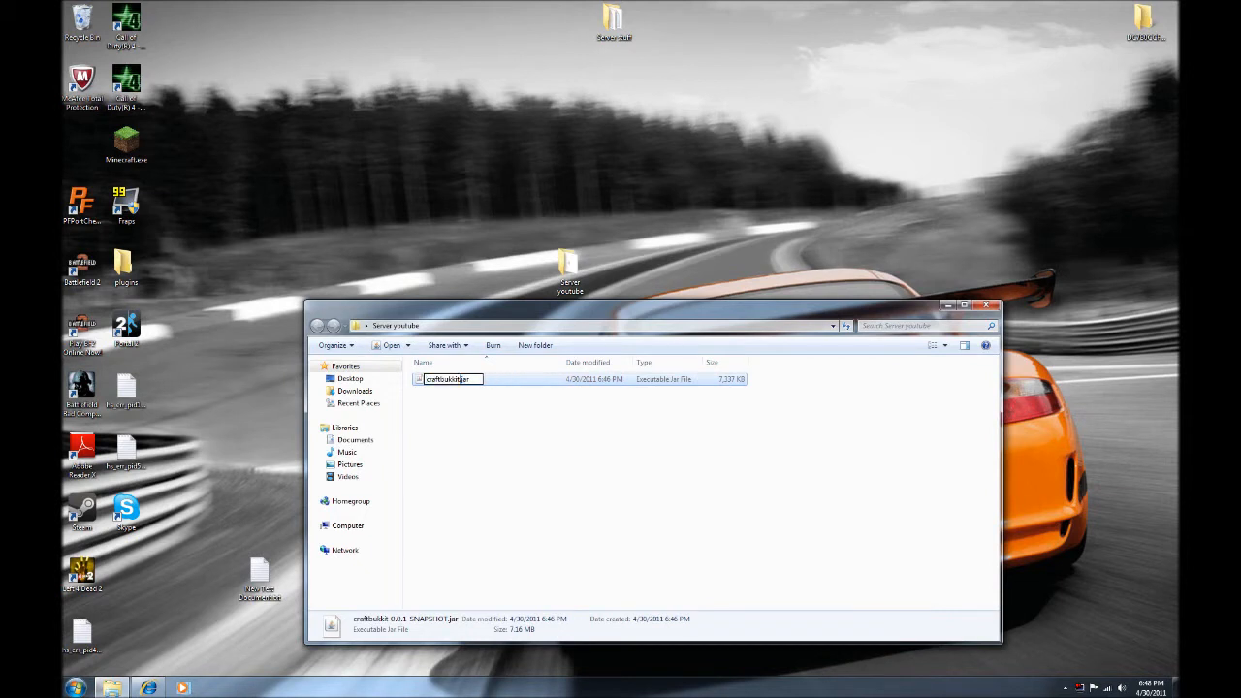
click(454, 499)
click(457, 398)
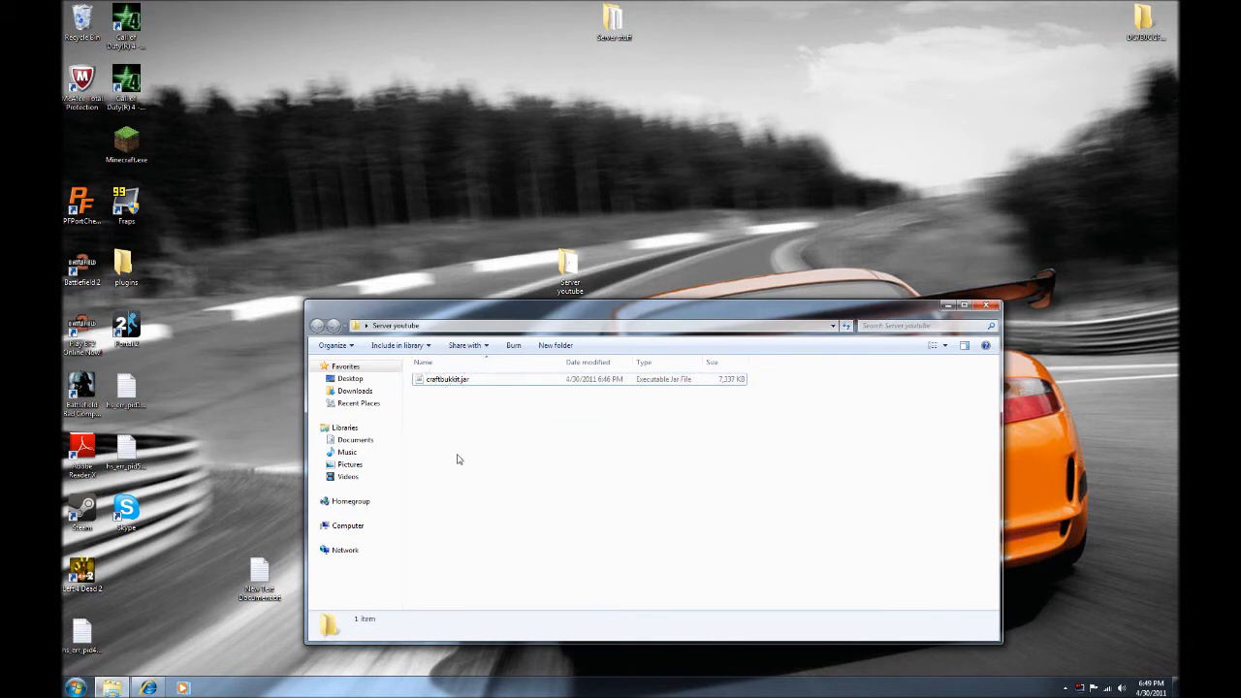
Create a new text document named Runserver.txt in the Server youtube folder.
right_click(449, 438)
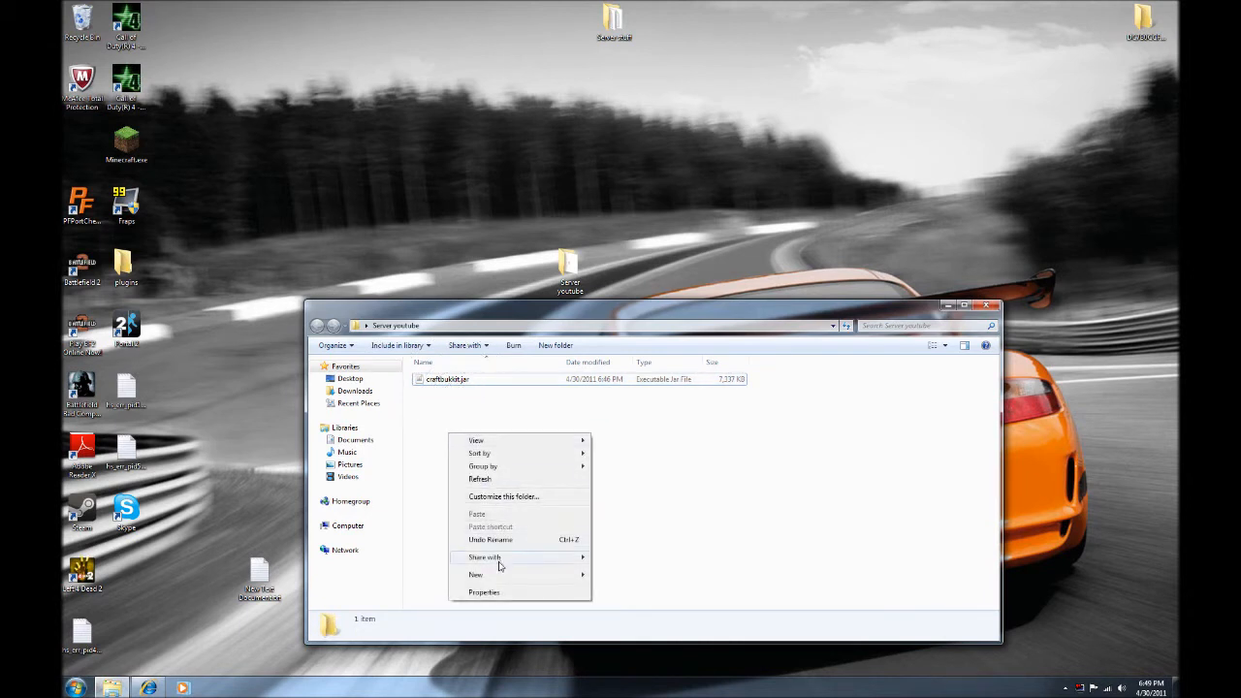
mouse_move(497, 577)
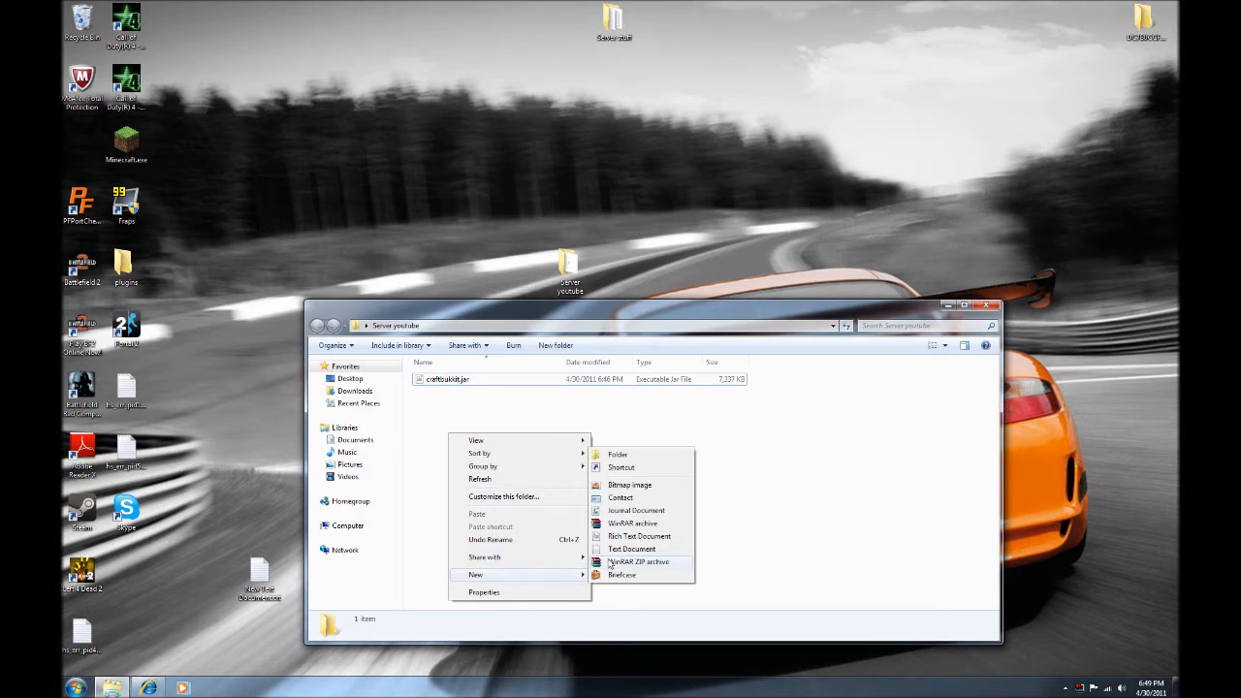
click(612, 550)
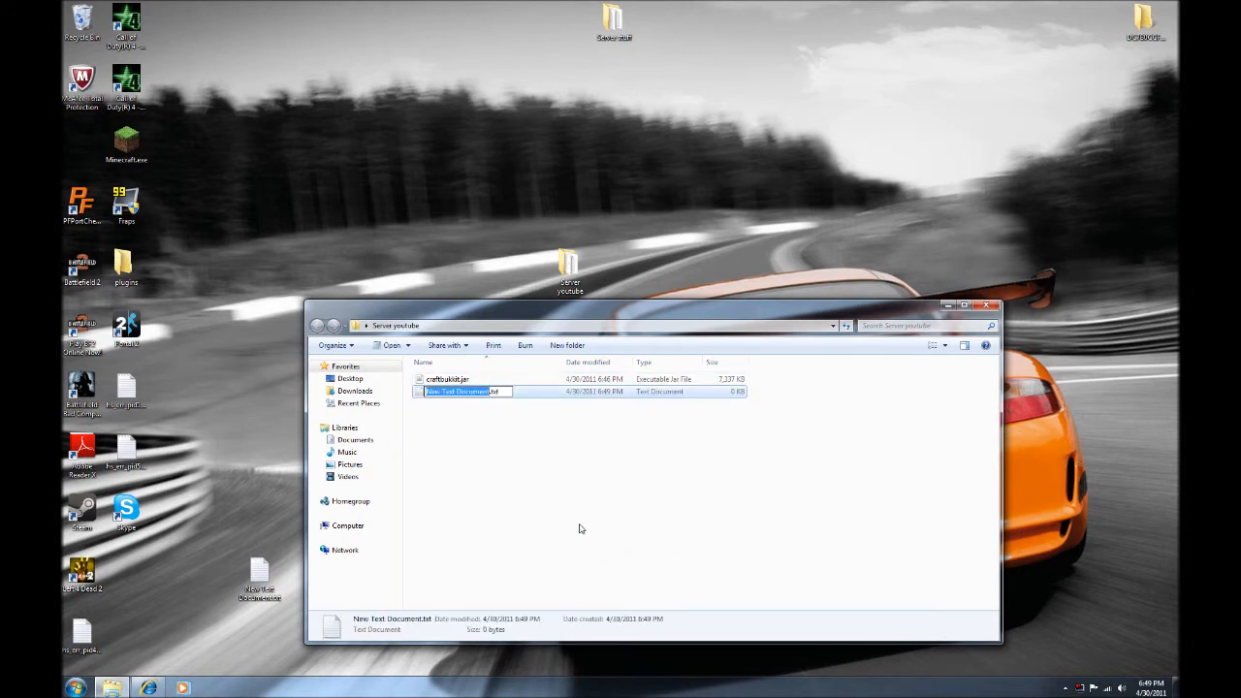
text(Run)
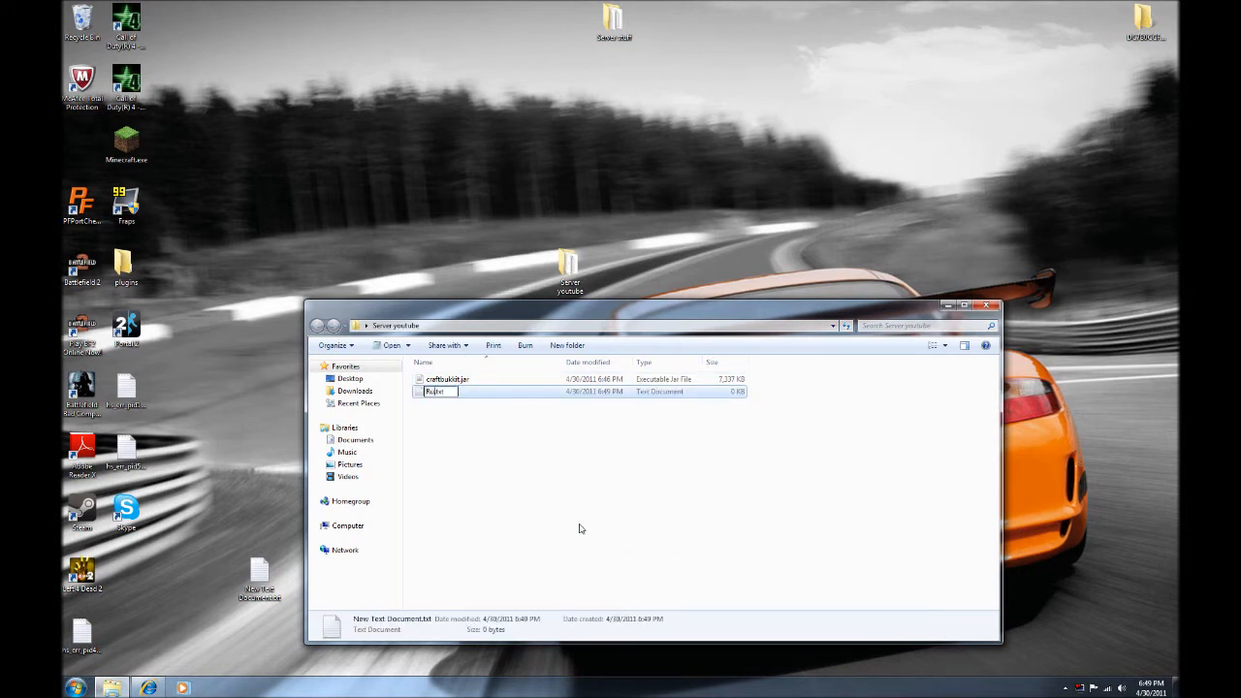
text(server)
click(474, 469)
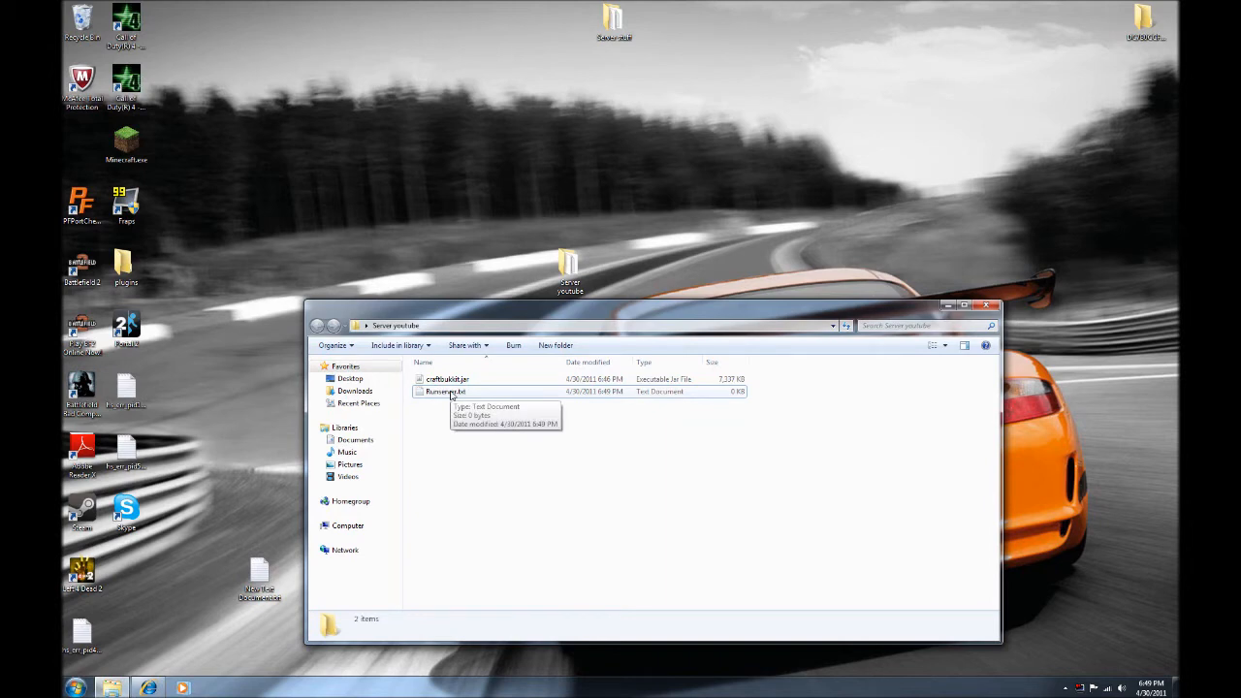
Copy the entire startup script from the New Text Document file on the desktop and close that file.
double_click(259, 573)
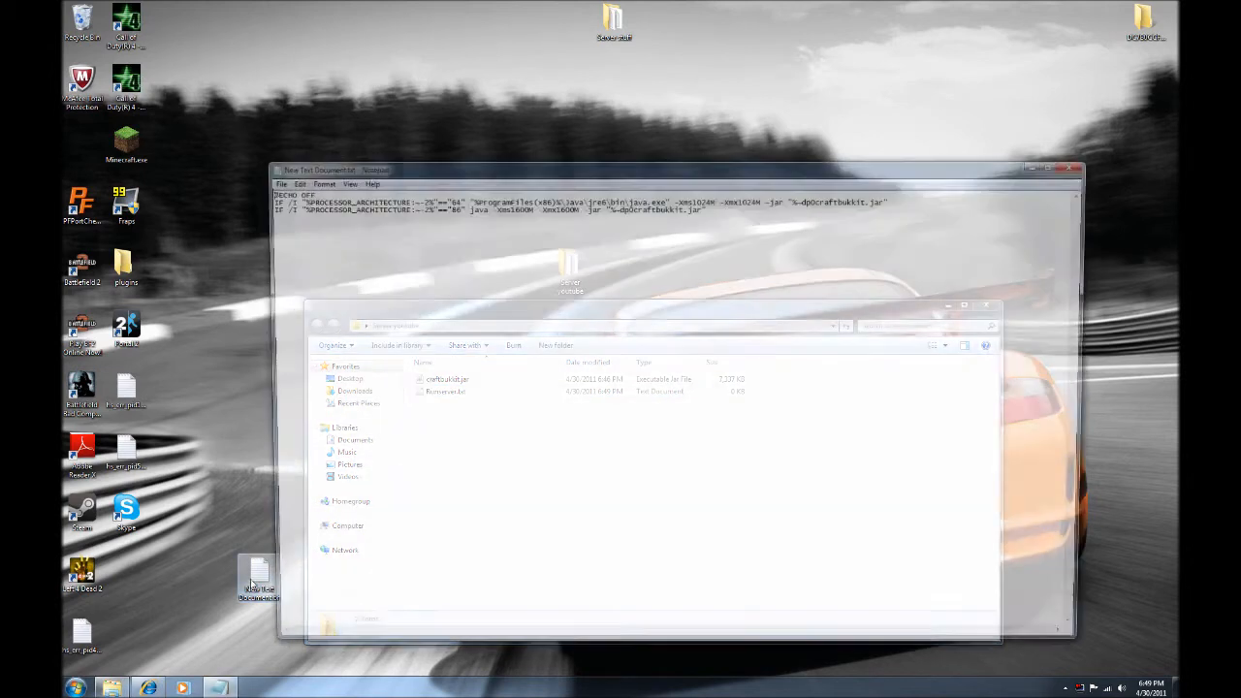
drag(543, 169, 531, 117)
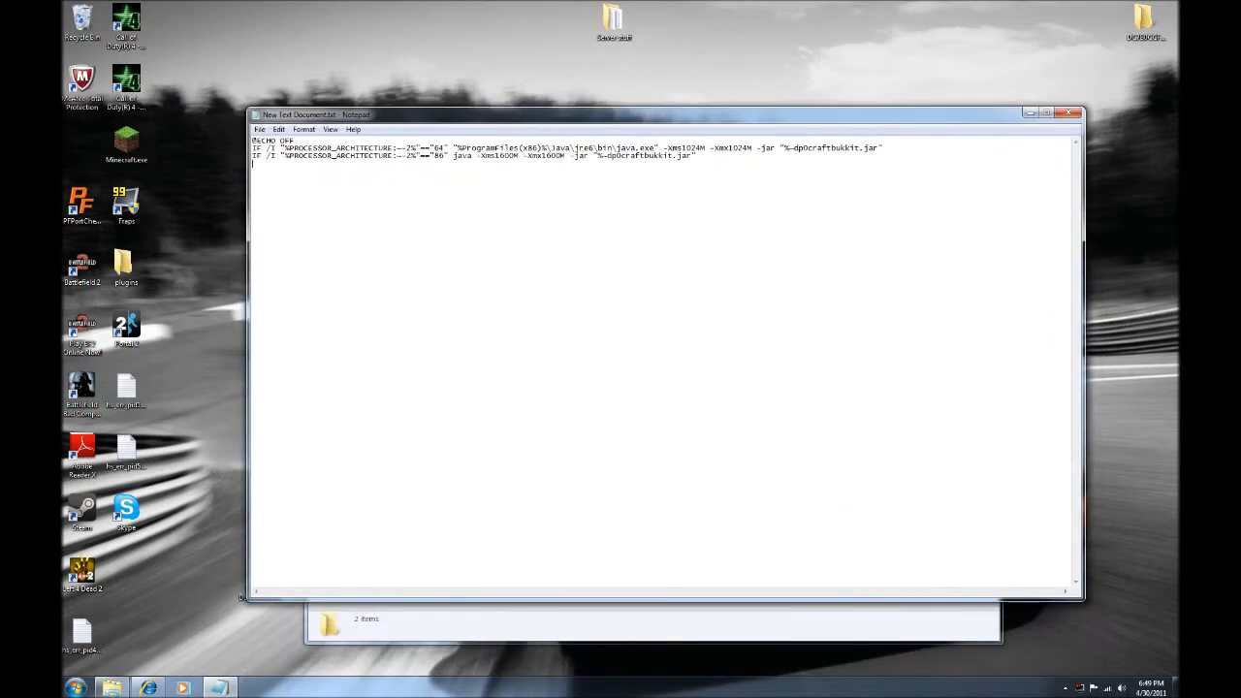
key(ctrl+a)
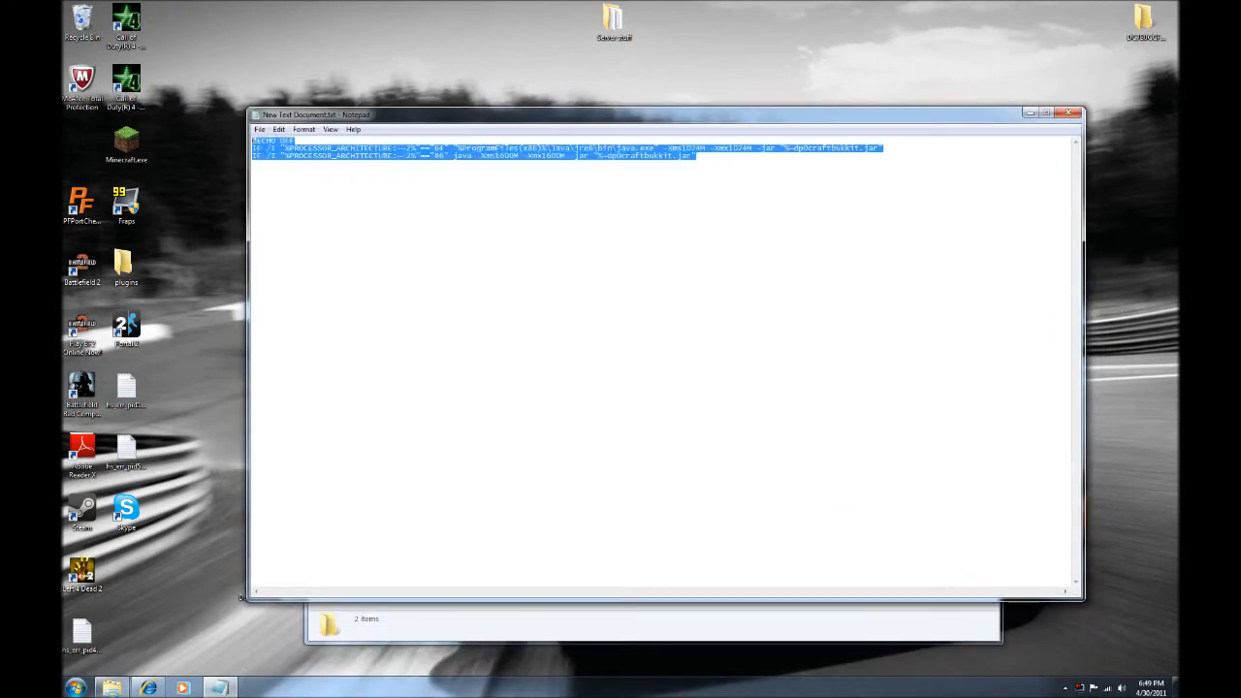
right_click(311, 153)
click(353, 195)
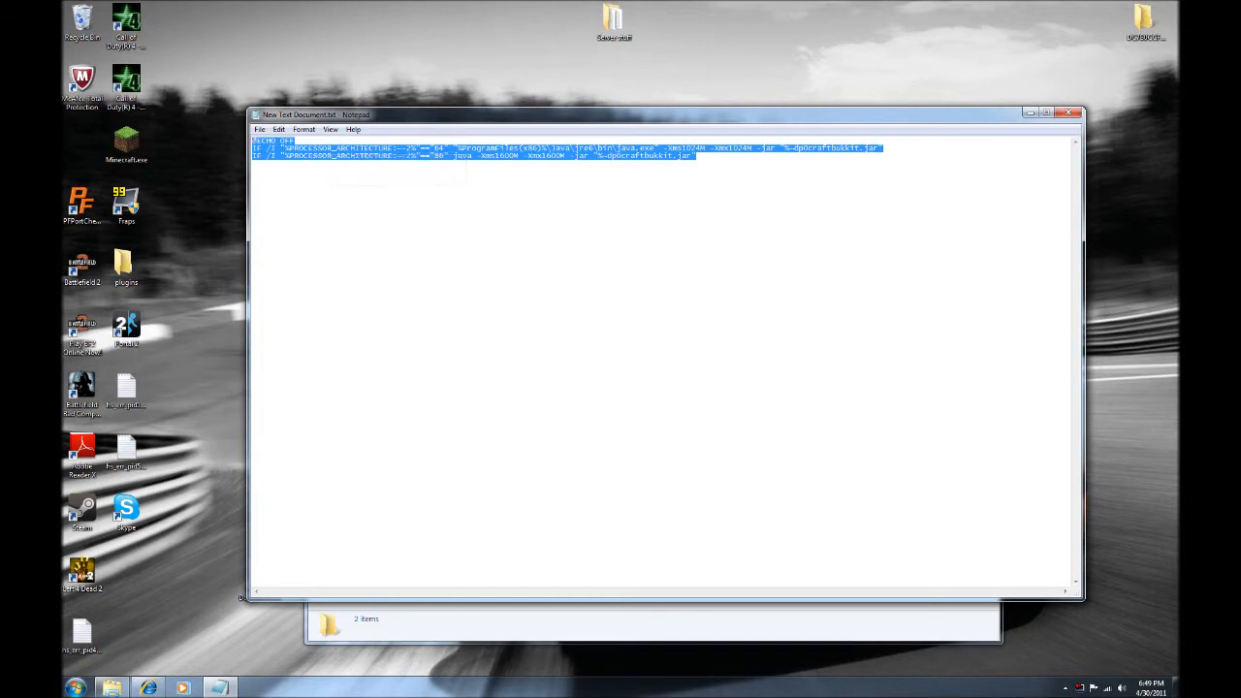
click(1067, 114)
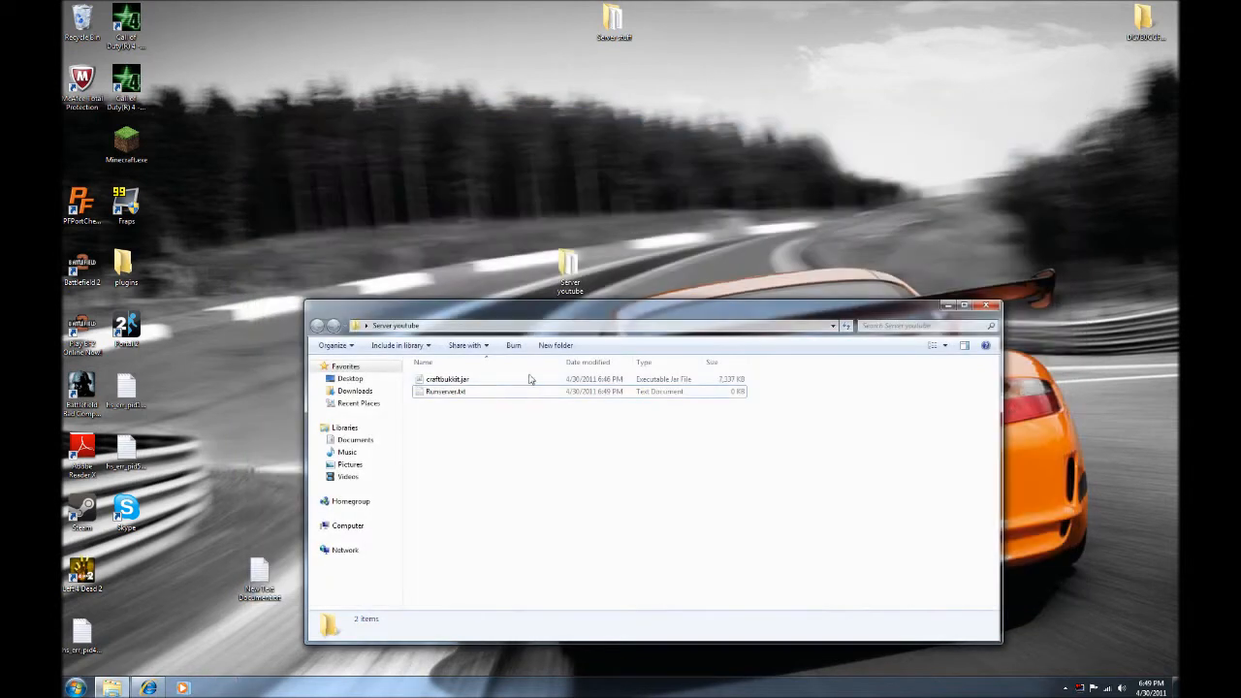
Open Runserver.txt in the Server youtube folder and paste the copied startup script into it.
right_click(446, 396)
click(474, 434)
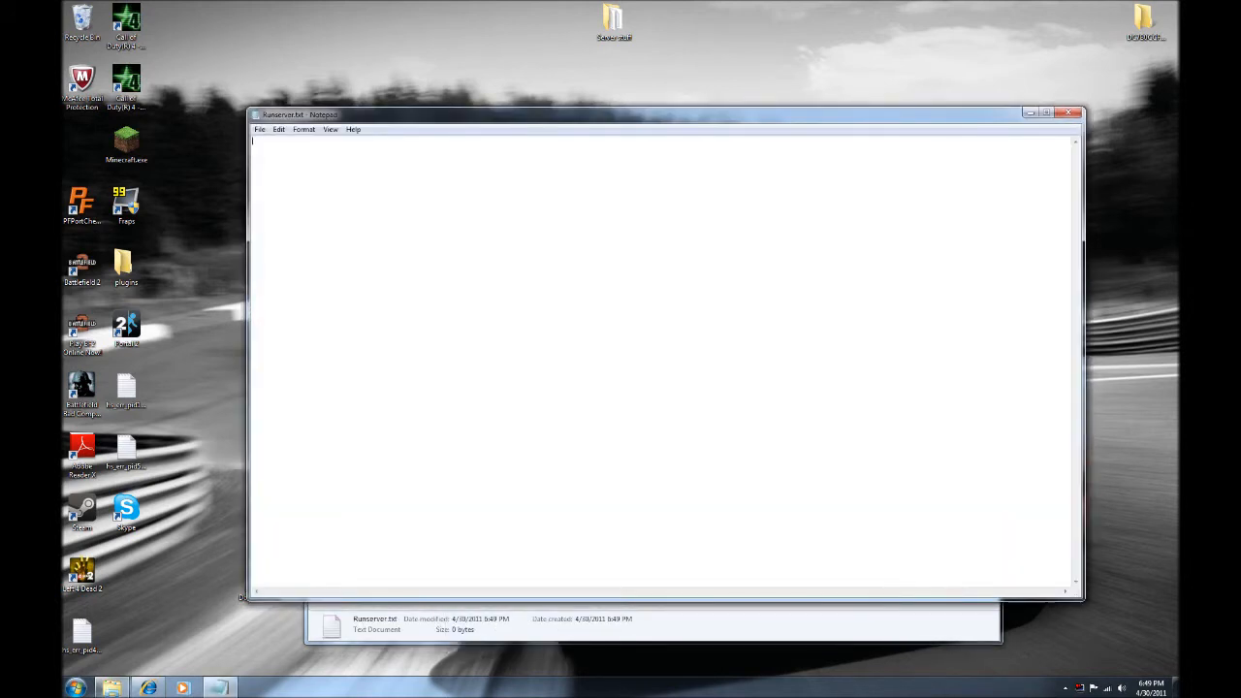
right_click(448, 286)
click(469, 336)
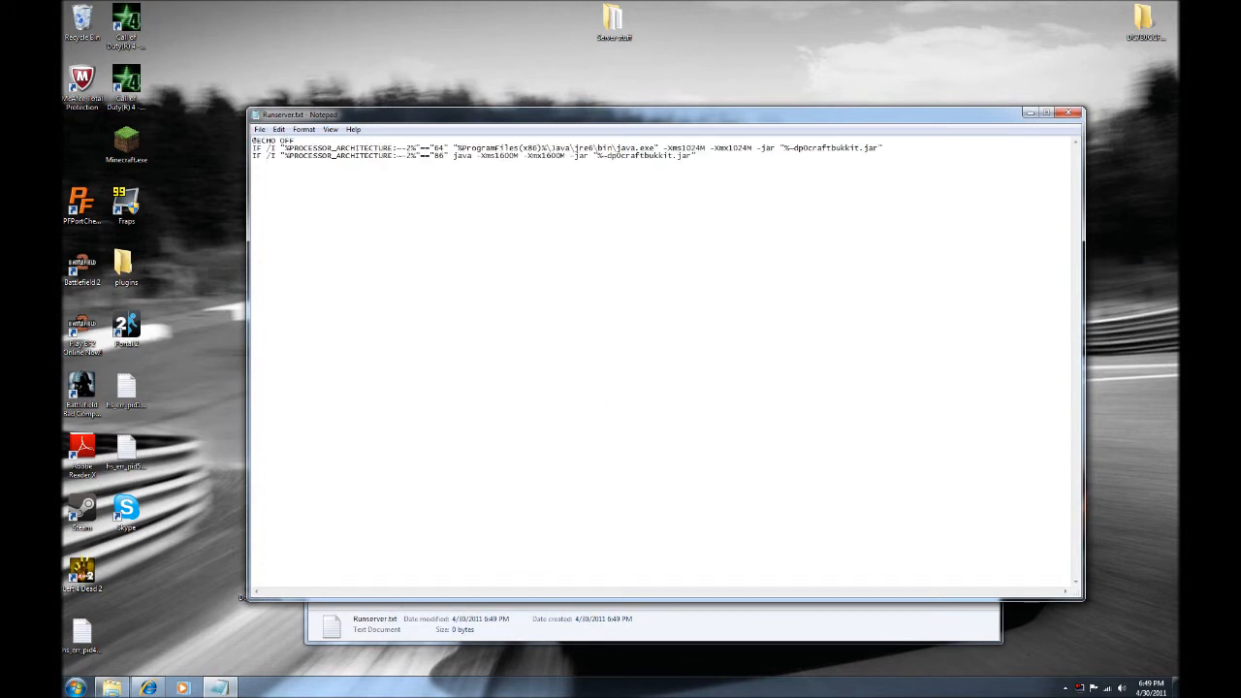
Save the script as Runserver.bat in the Server youtube folder and close the file.
click(258, 129)
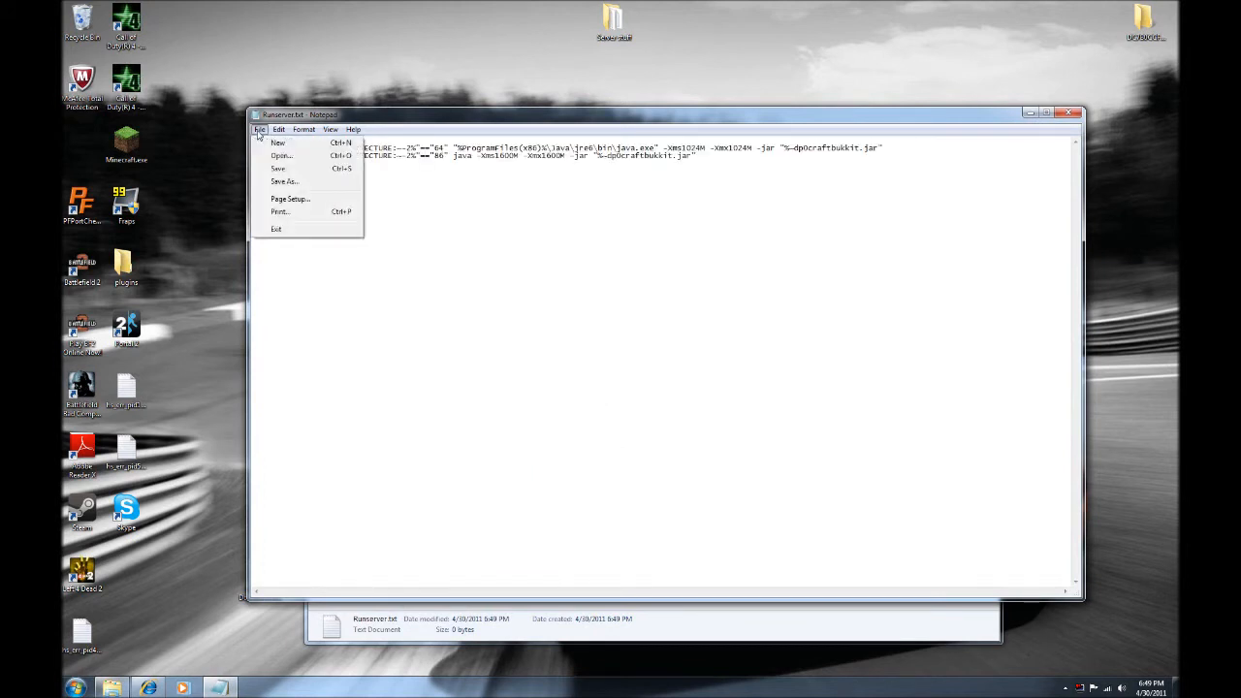
click(285, 182)
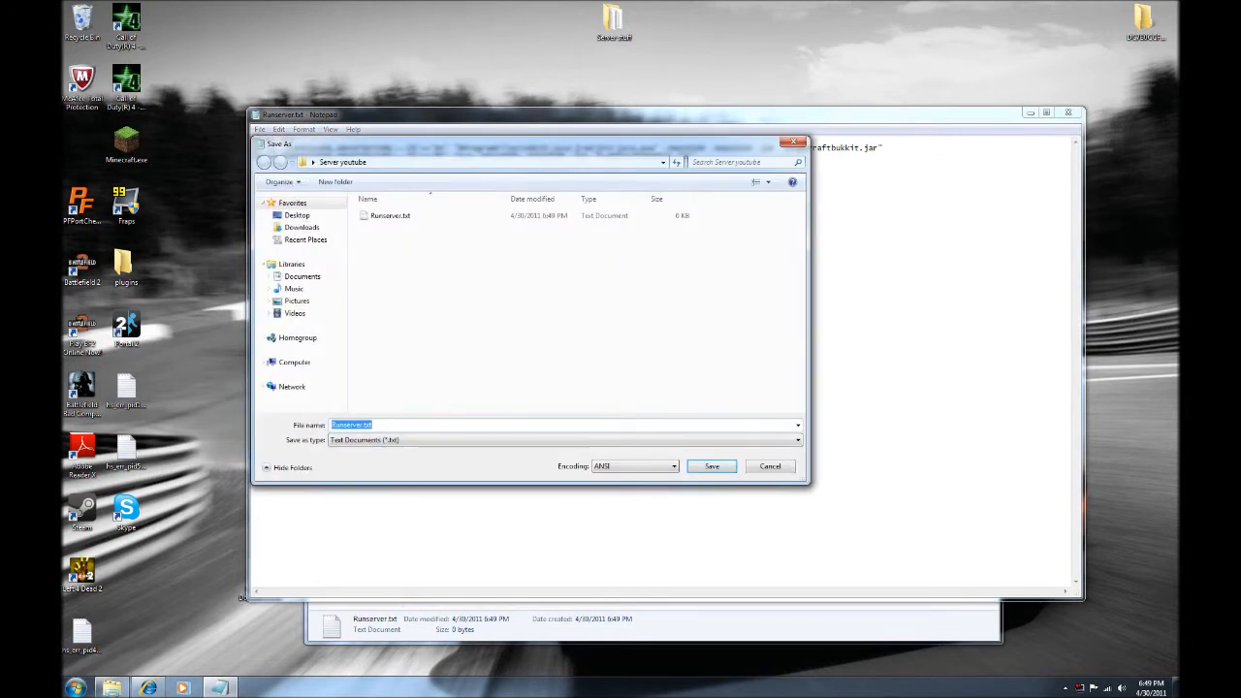
click(406, 424)
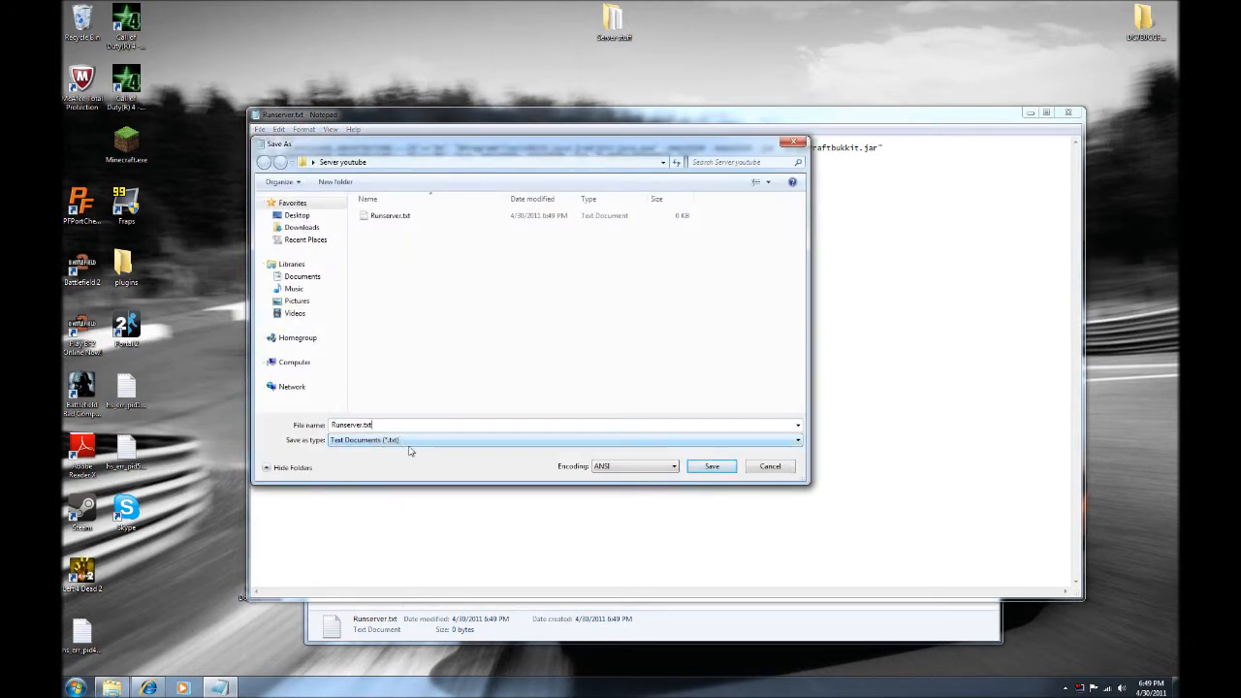
key(BackSpace)
key(BackSpace)
key(BackSpace)
key(BackSpace)
key(BackSpace)
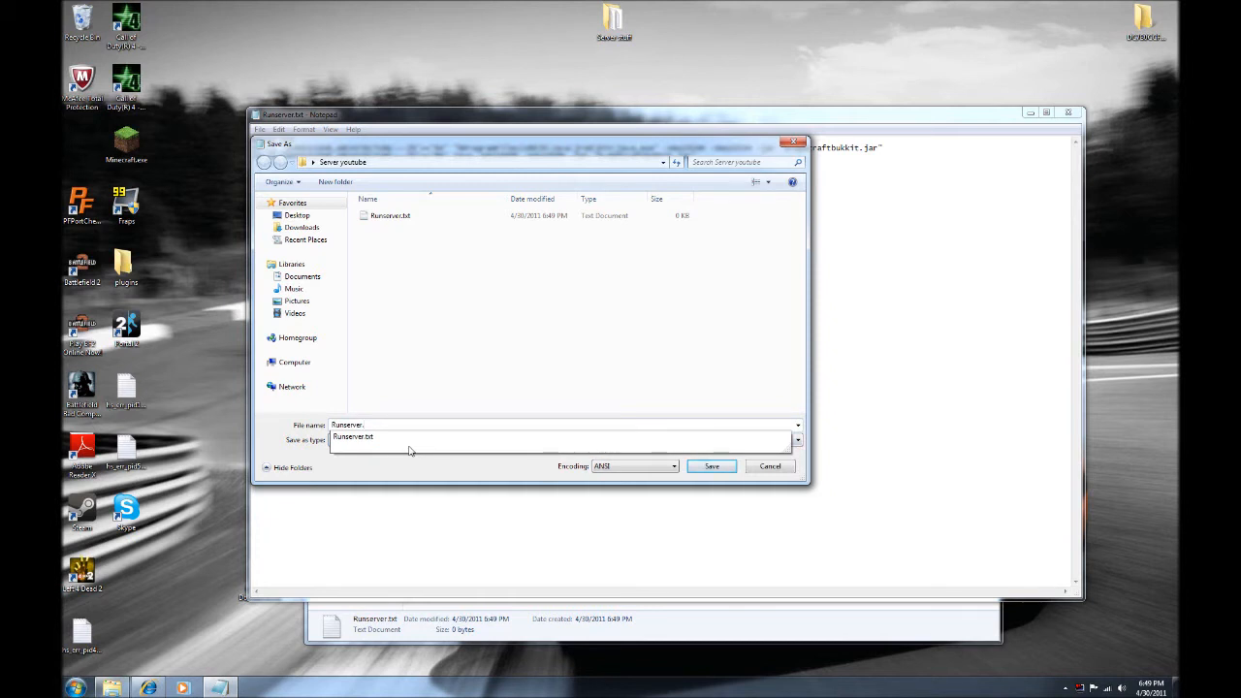
text(.bat)
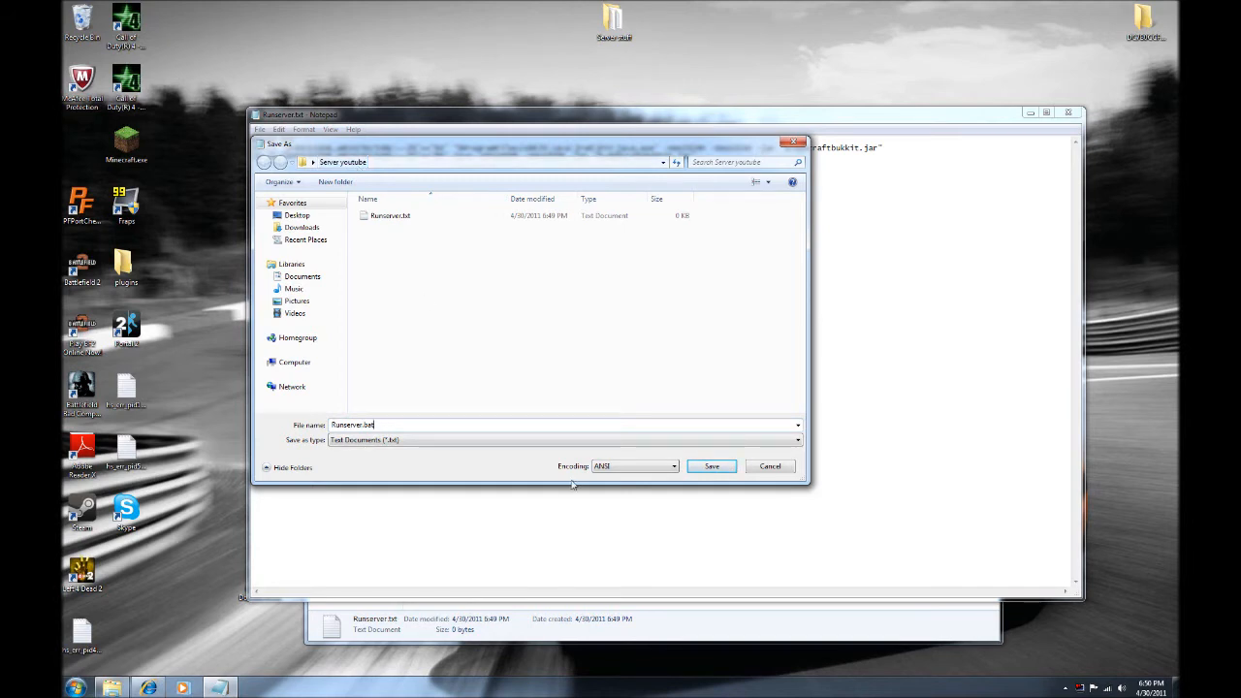
click(711, 467)
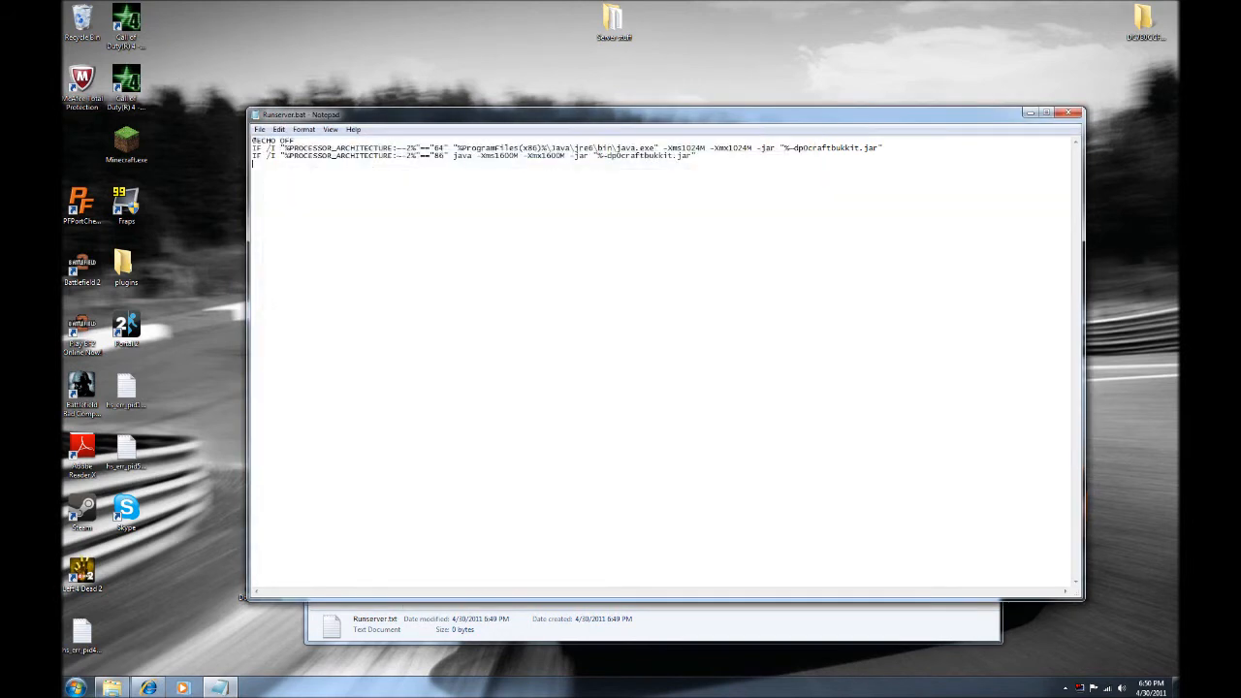
click(1068, 114)
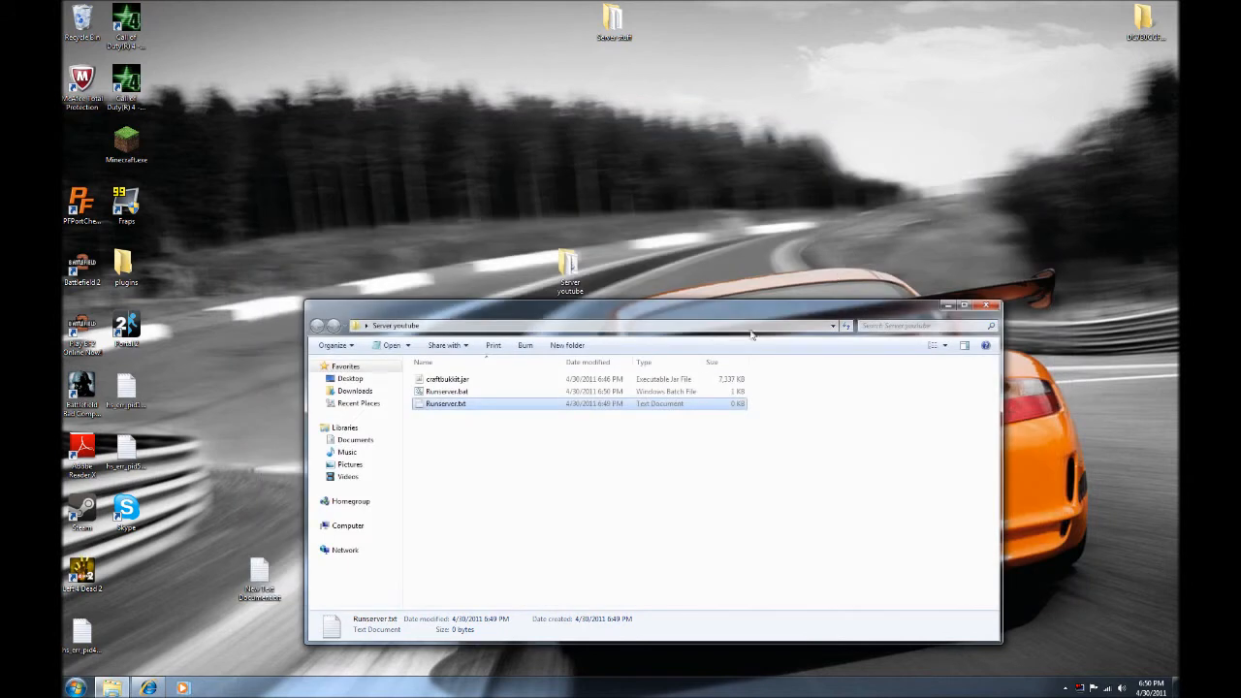
Run Runserver.bat from the Server youtube folder to start the server and follow its console output.
drag(541, 312, 549, 242)
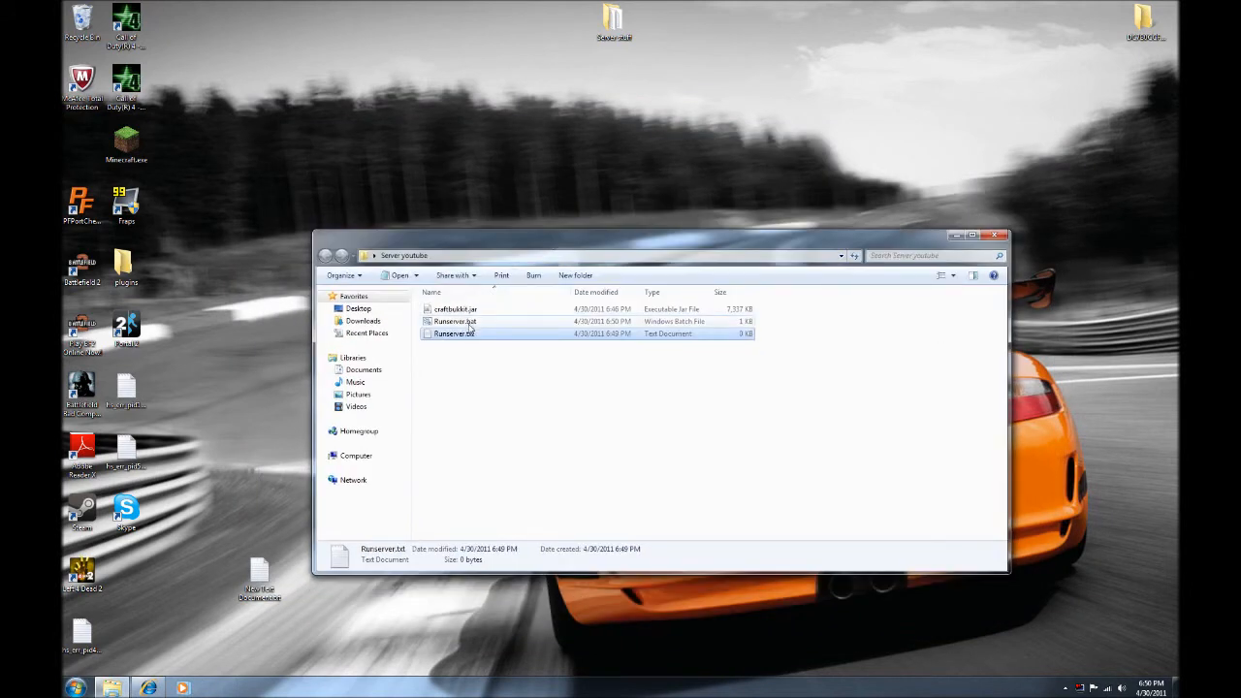
click(473, 405)
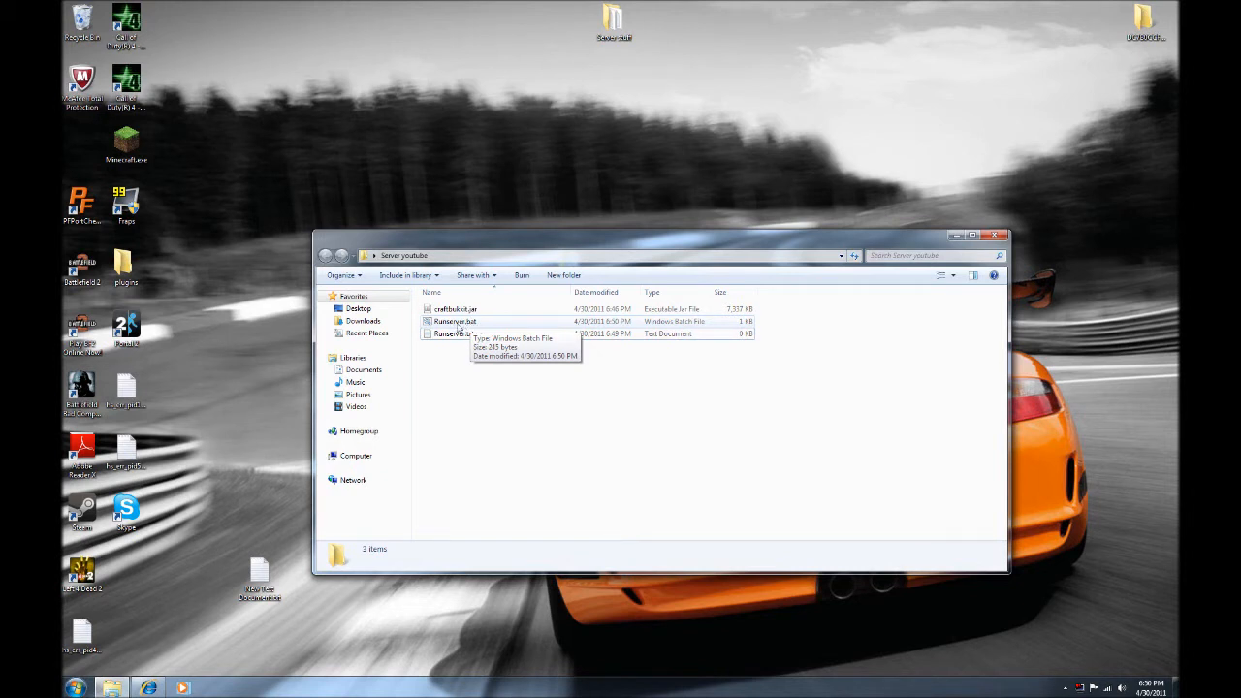
click(457, 325)
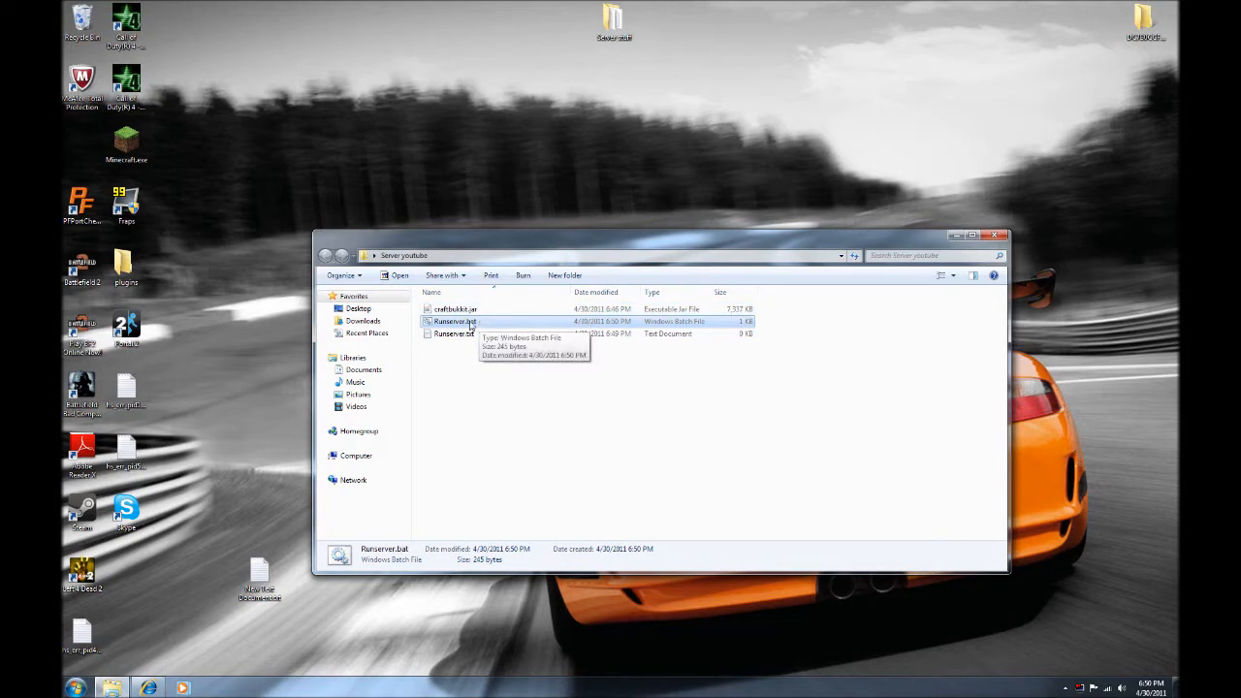
double_click(477, 328)
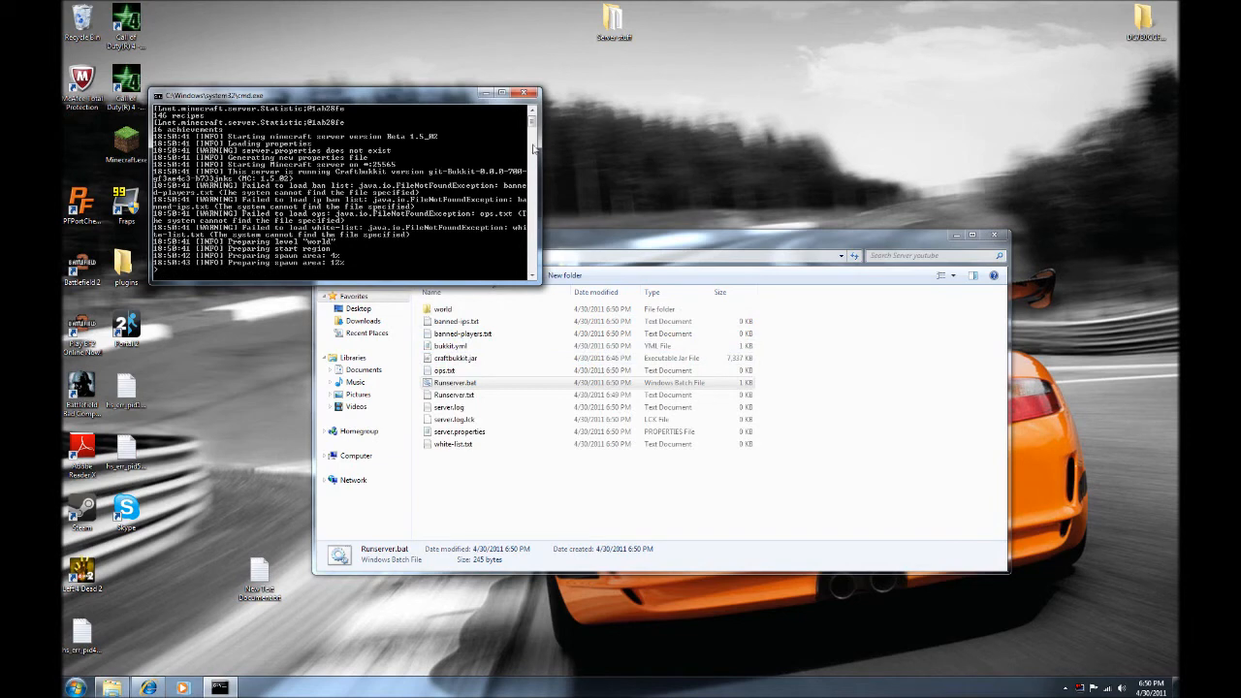
drag(531, 125, 531, 136)
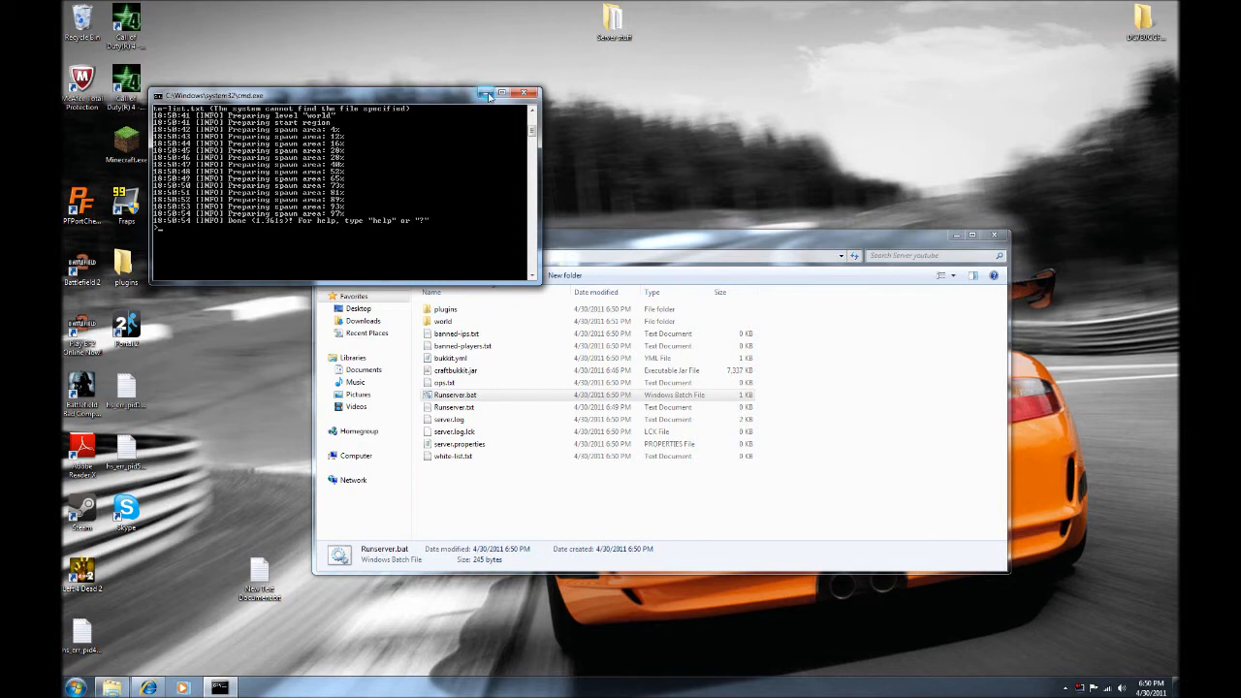
Move the server console up and the Server youtube window slightly down so the two windows stand clear of each other.
drag(485, 95, 467, 33)
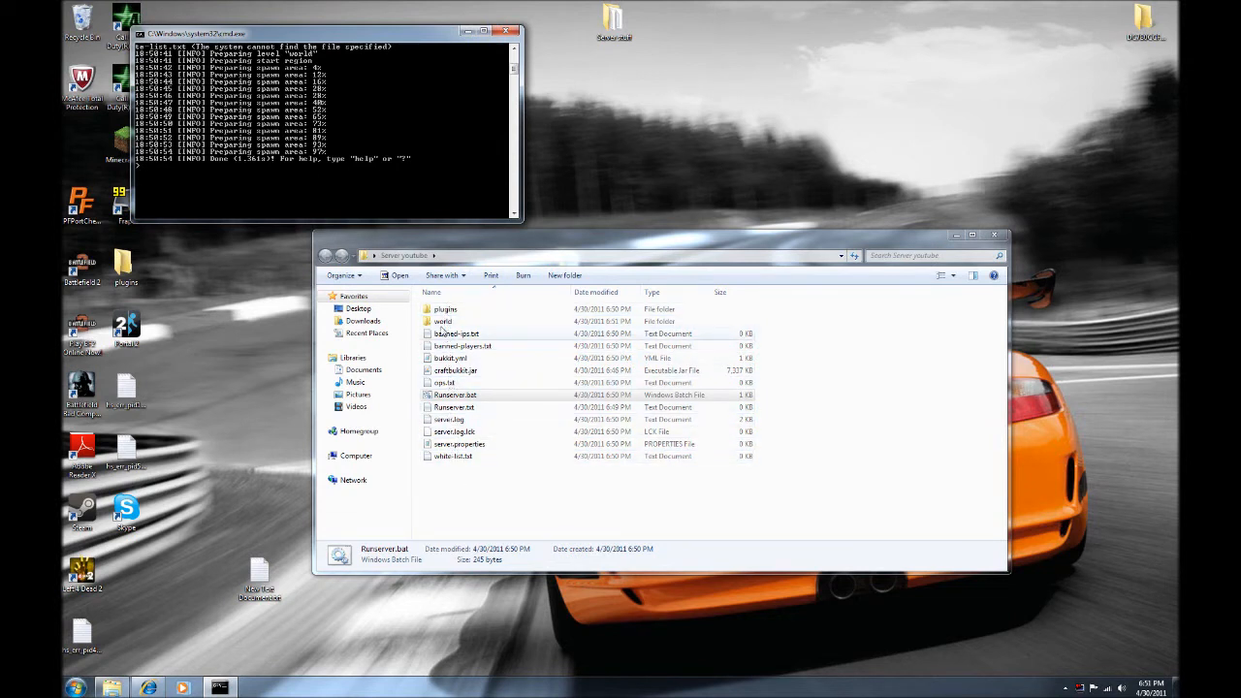
click(464, 244)
drag(463, 244, 463, 260)
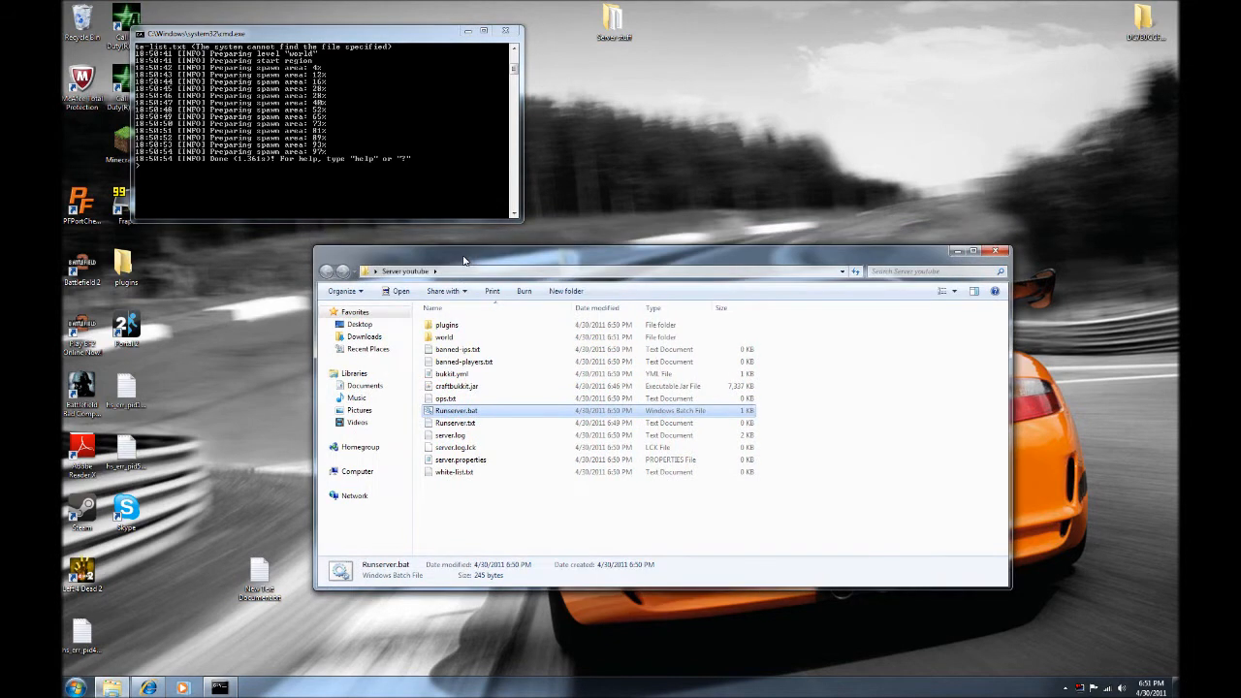
Add the player's Minecraft username to ops.txt, save the file and close it.
click(452, 400)
double_click(449, 400)
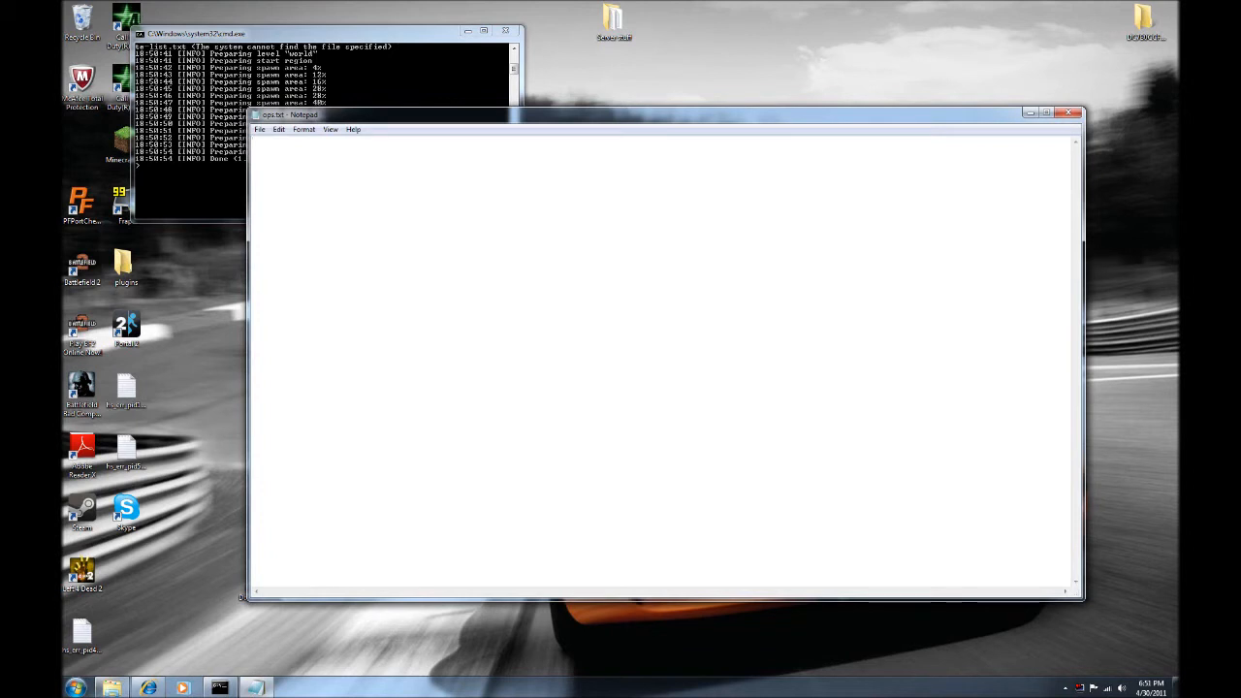
text(yellow52KVTEC)
click(259, 129)
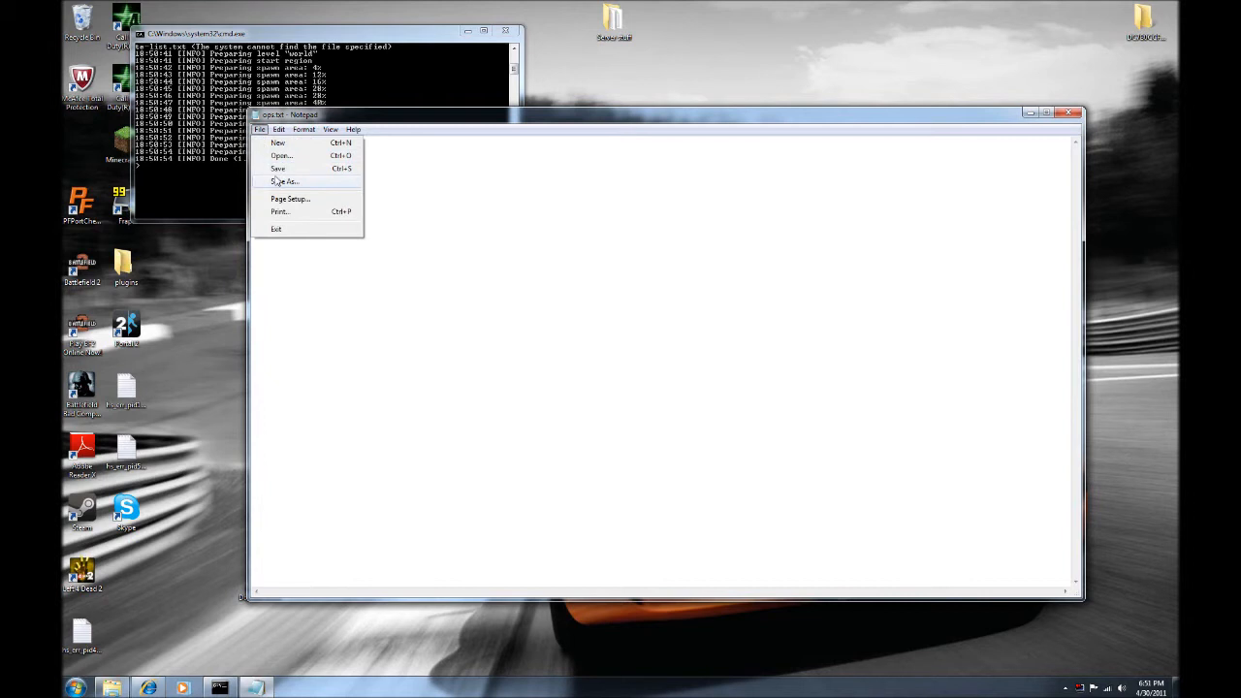
click(277, 170)
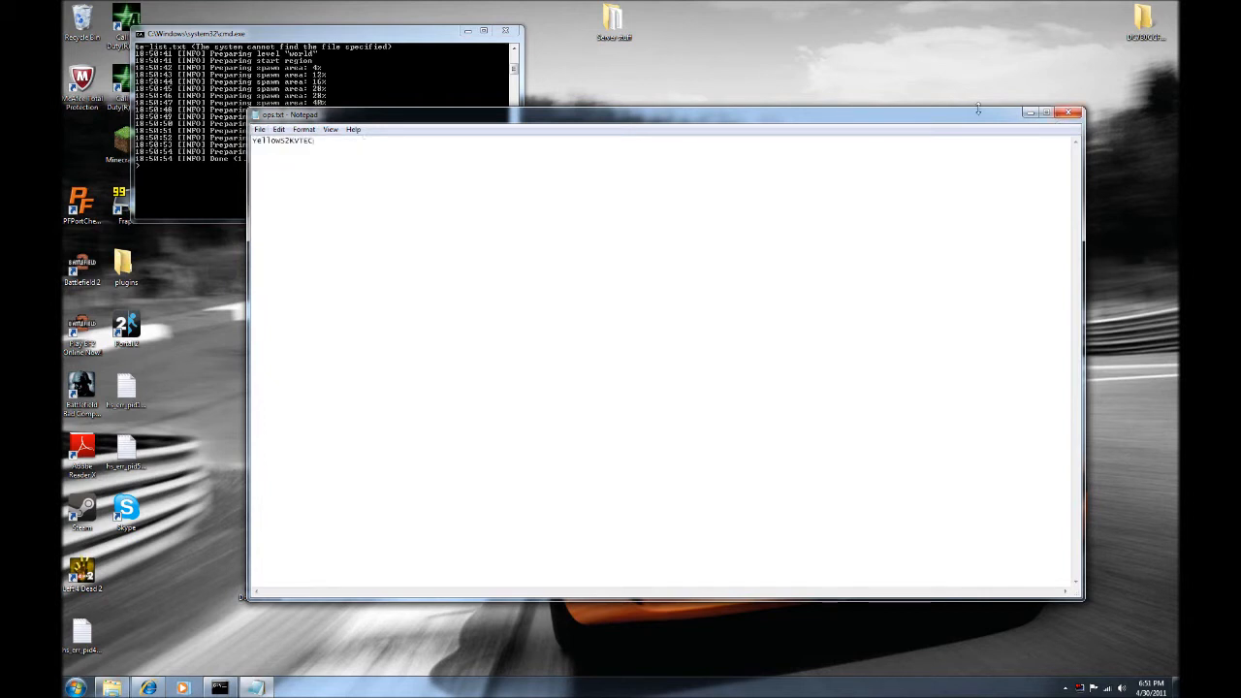
drag(979, 116, 985, 129)
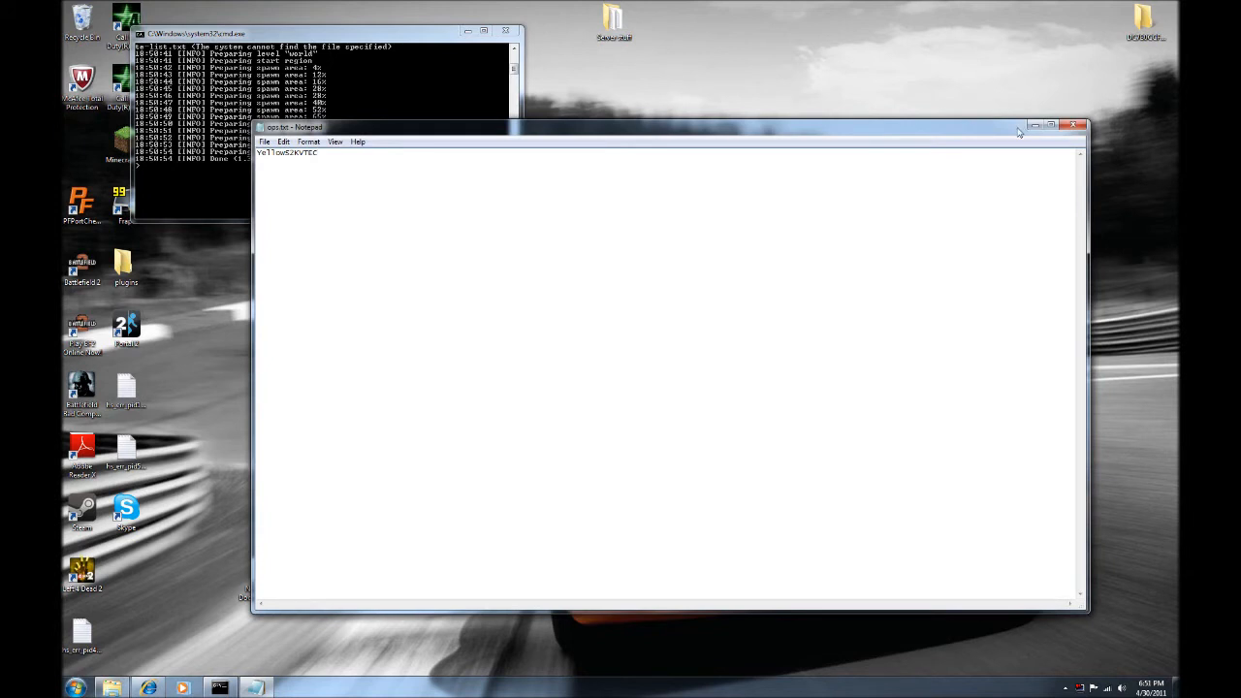
click(1076, 130)
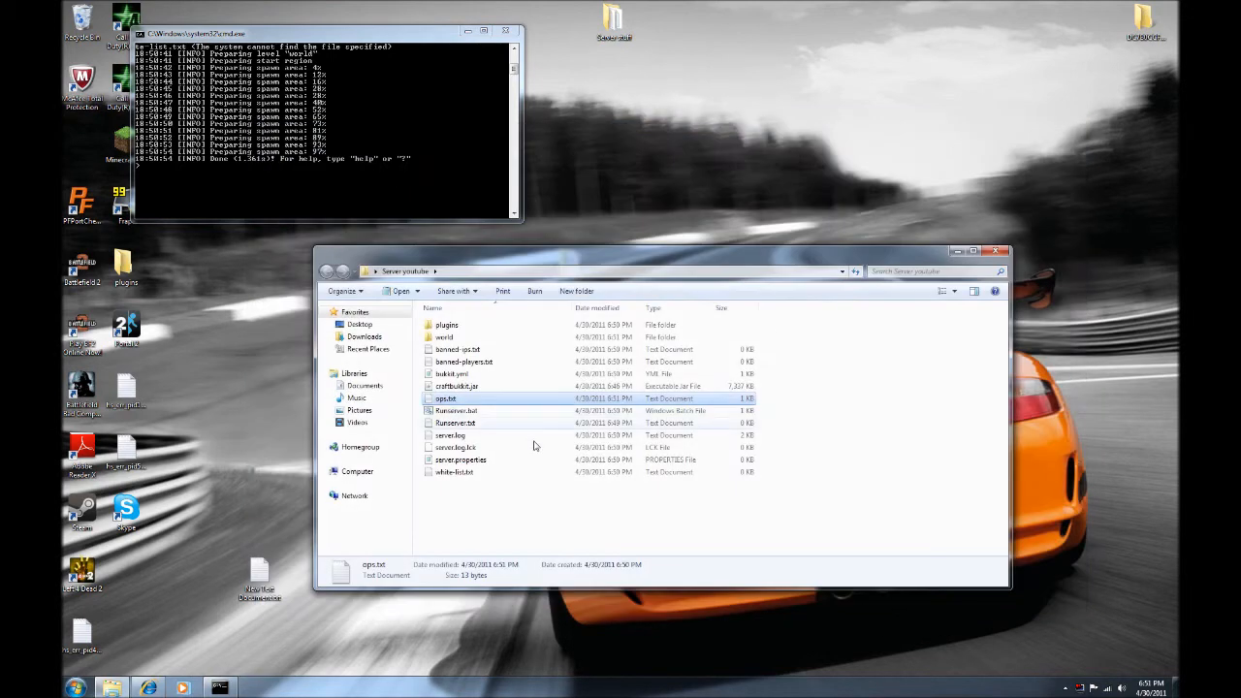
Shut down the running server by entering the stop command in its console.
click(496, 518)
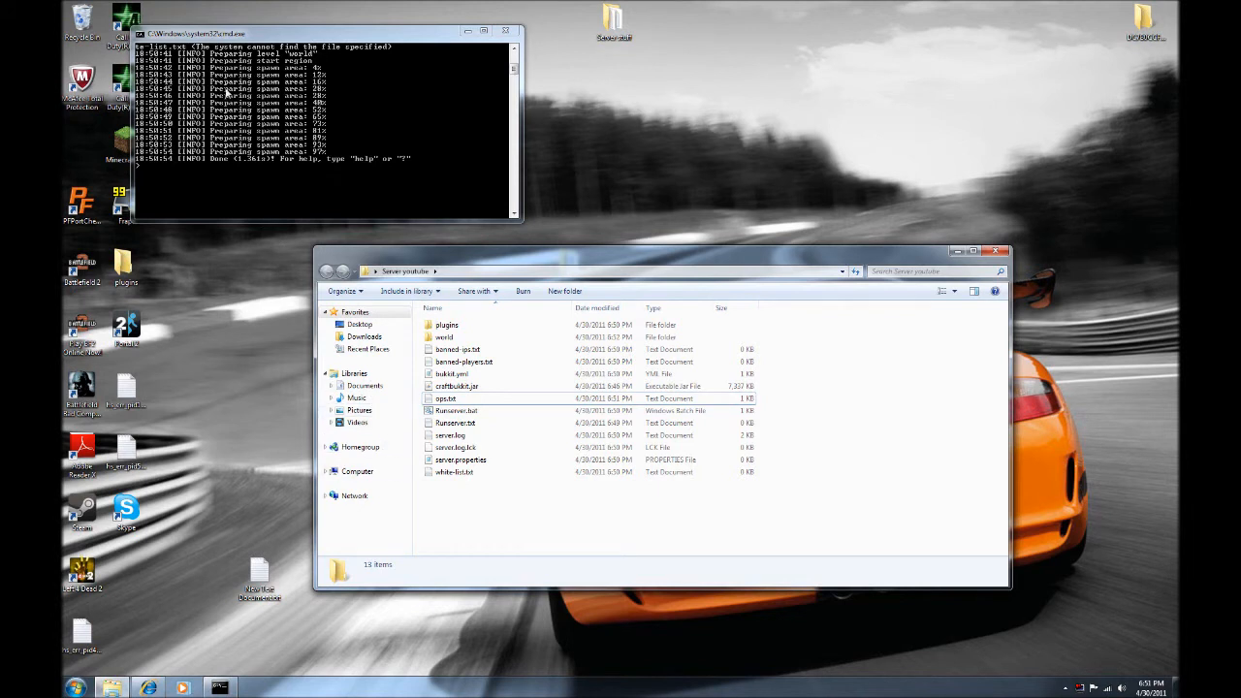
click(229, 172)
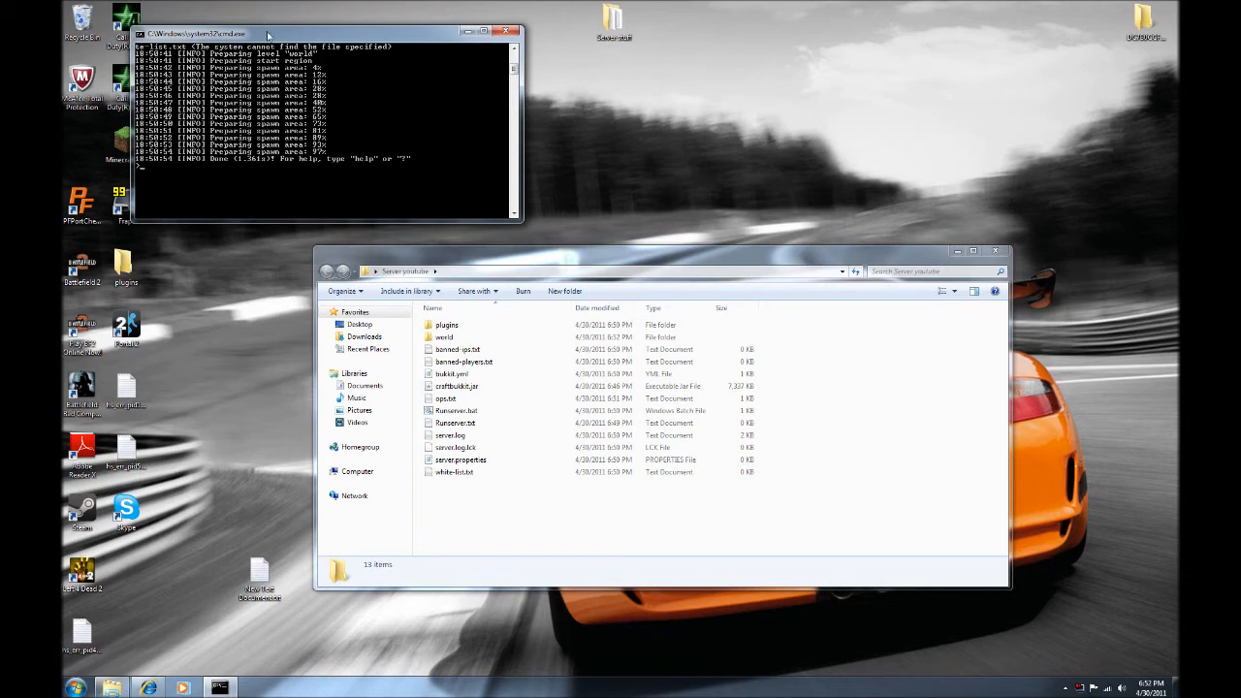
drag(269, 36, 278, 32)
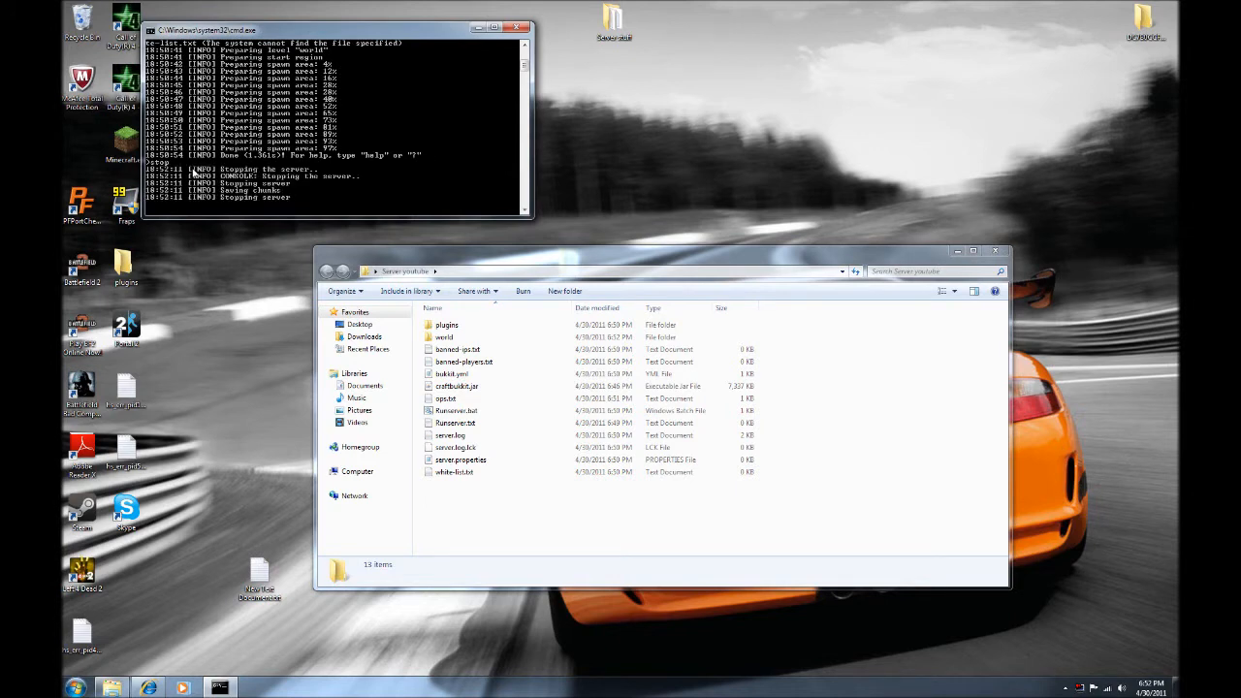
key(Return)
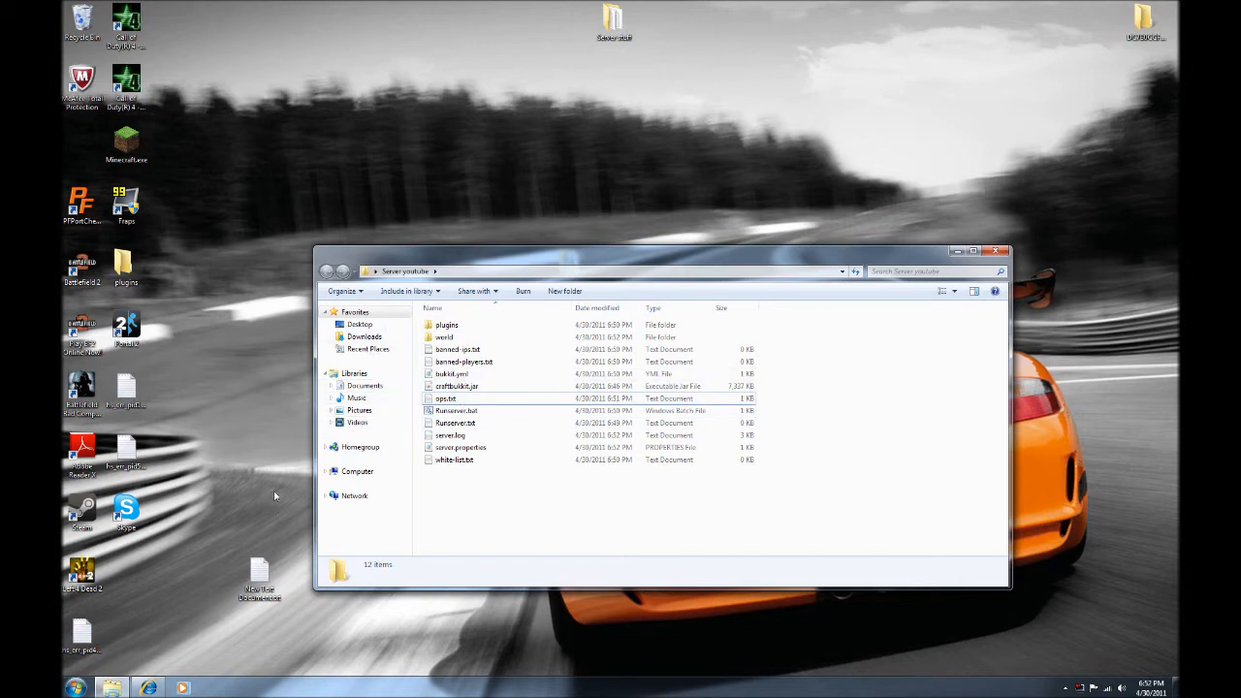
Minimize the Server youtube folder, then take the Jenkins browser window out of full size and minimize it too.
click(959, 251)
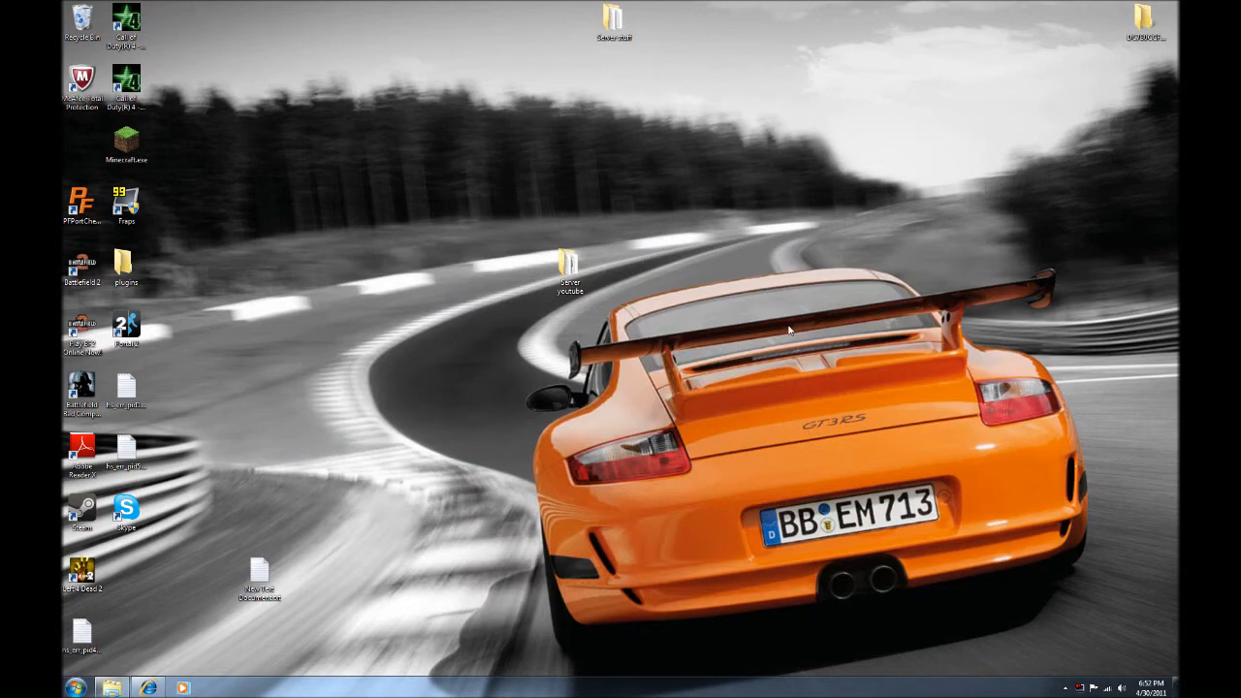
click(149, 687)
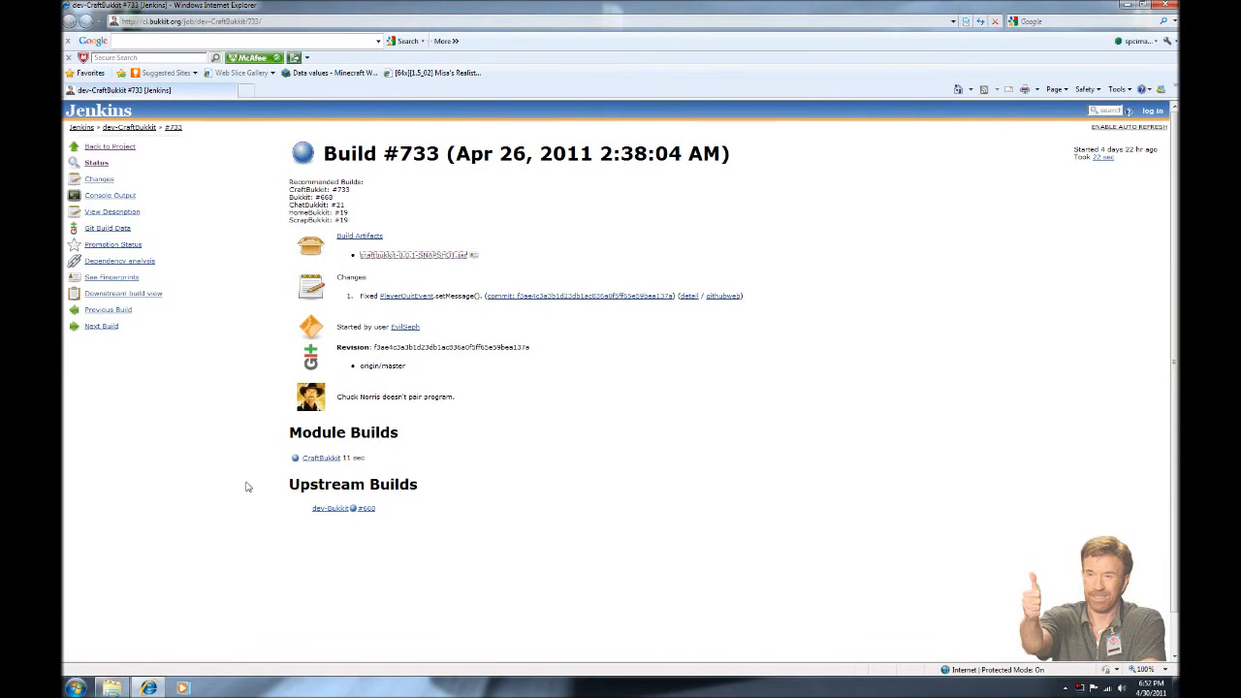
click(1142, 4)
click(915, 148)
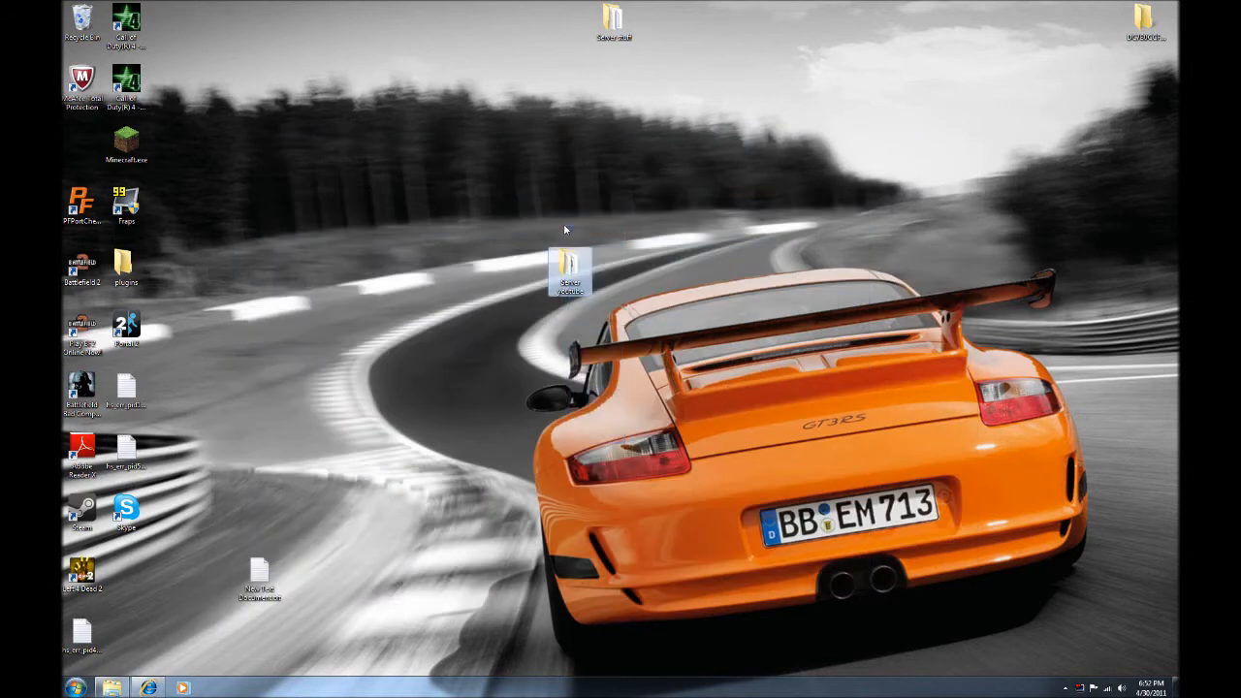
drag(489, 234, 489, 153)
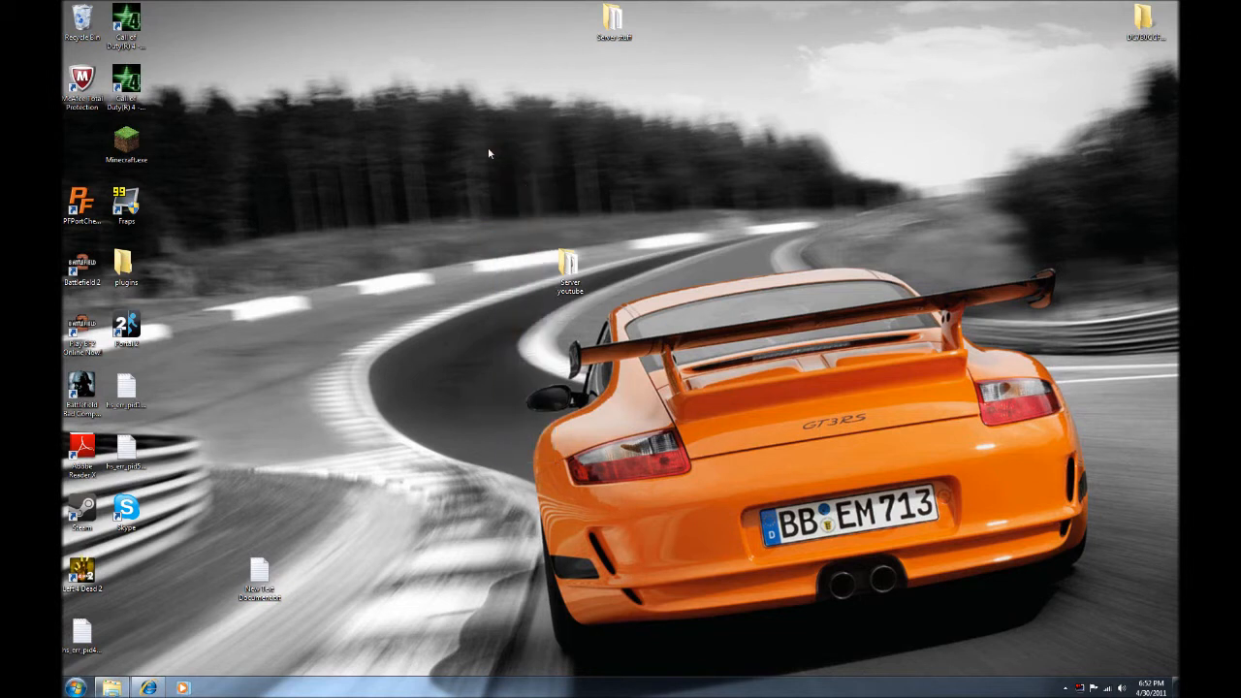
Open a Command Prompt window and run ipconfig to list the computer's network addresses.
click(75, 687)
click(132, 659)
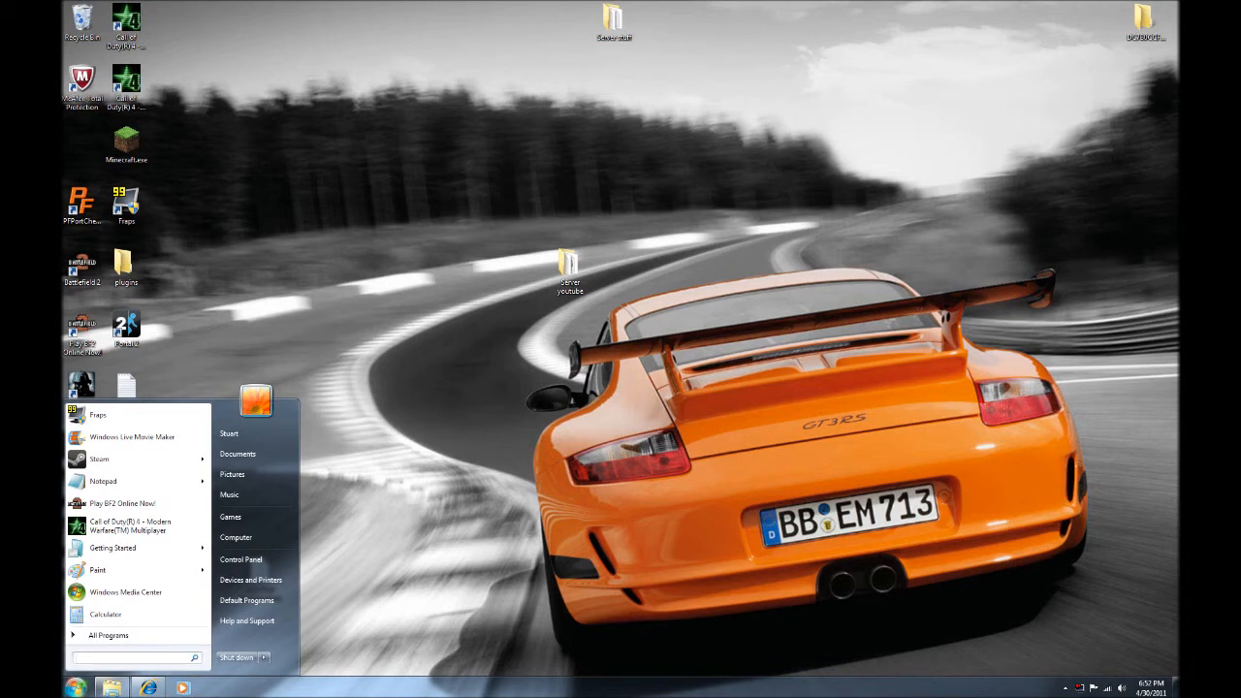
text(cmd)
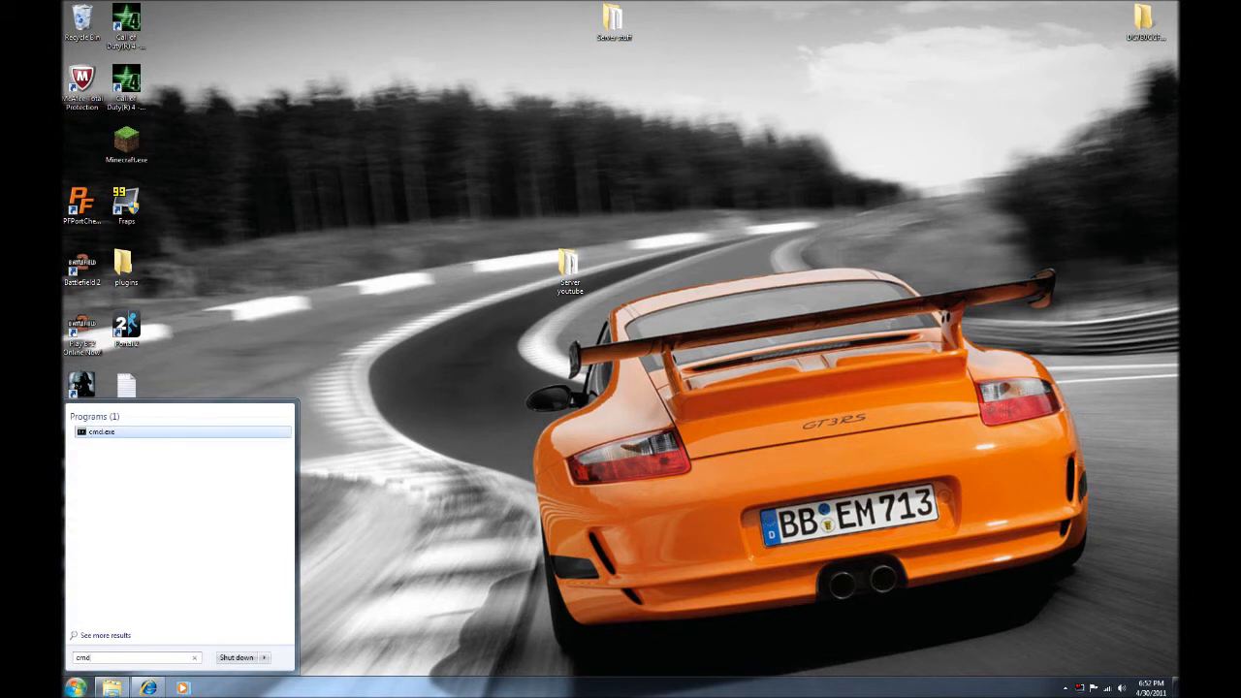
key(Return)
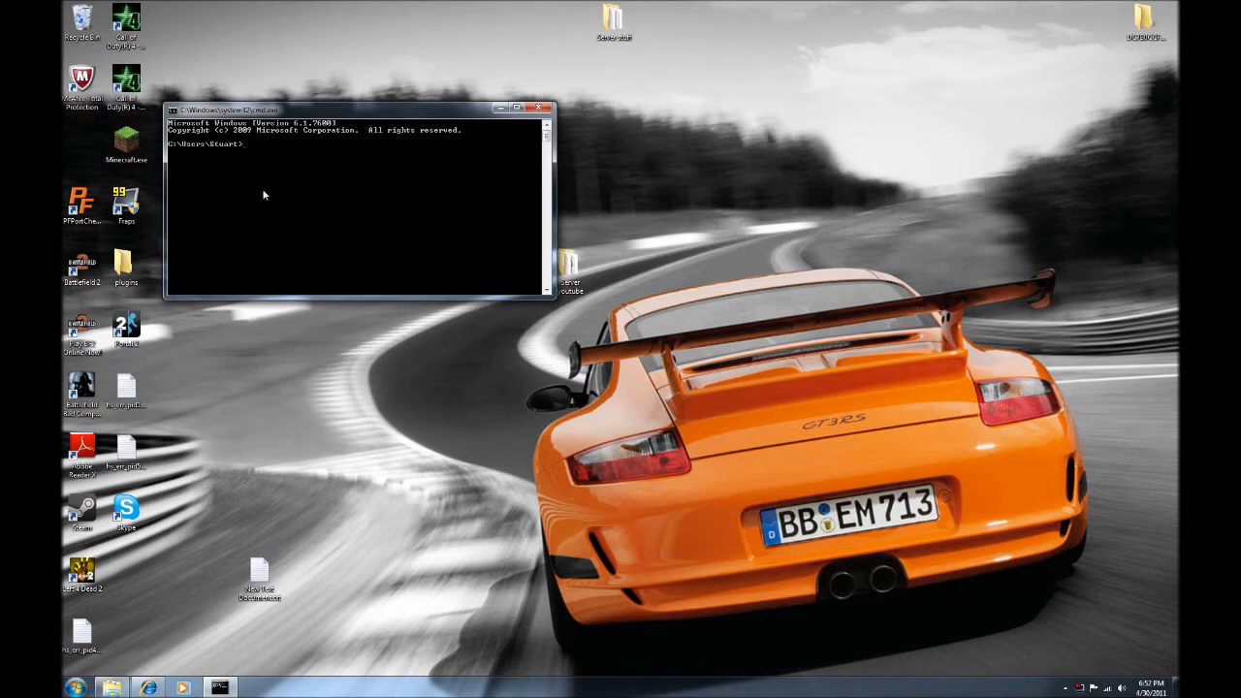
text(ipconfig)
key(Return)
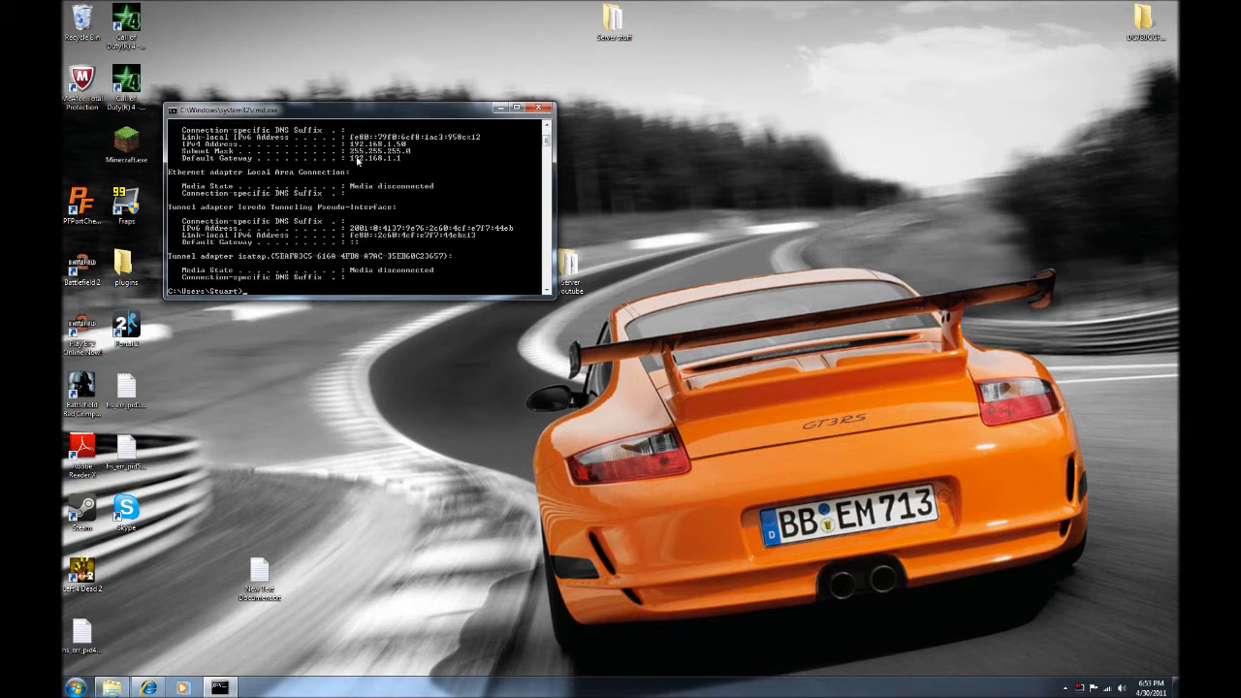
Place the browser window beside the Command Prompt and load the router's default gateway address 192.168.1.1.
click(148, 688)
drag(599, 148, 812, 95)
click(753, 109)
key(BackSpace)
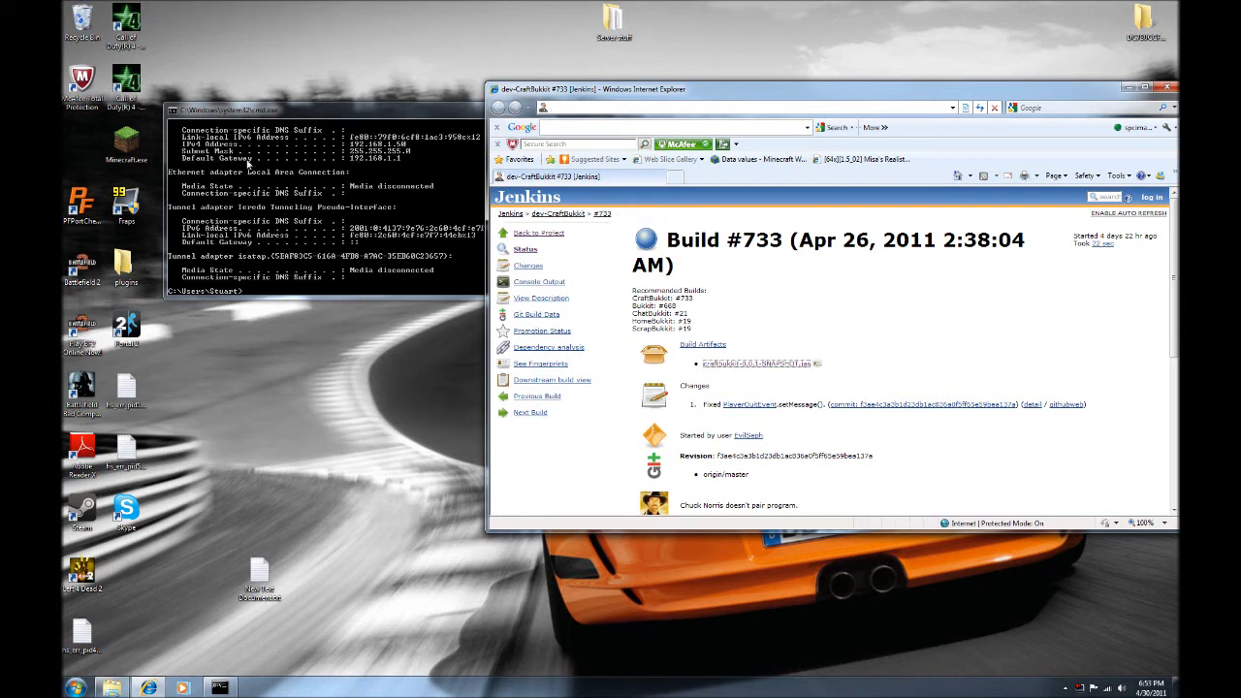
text(192)
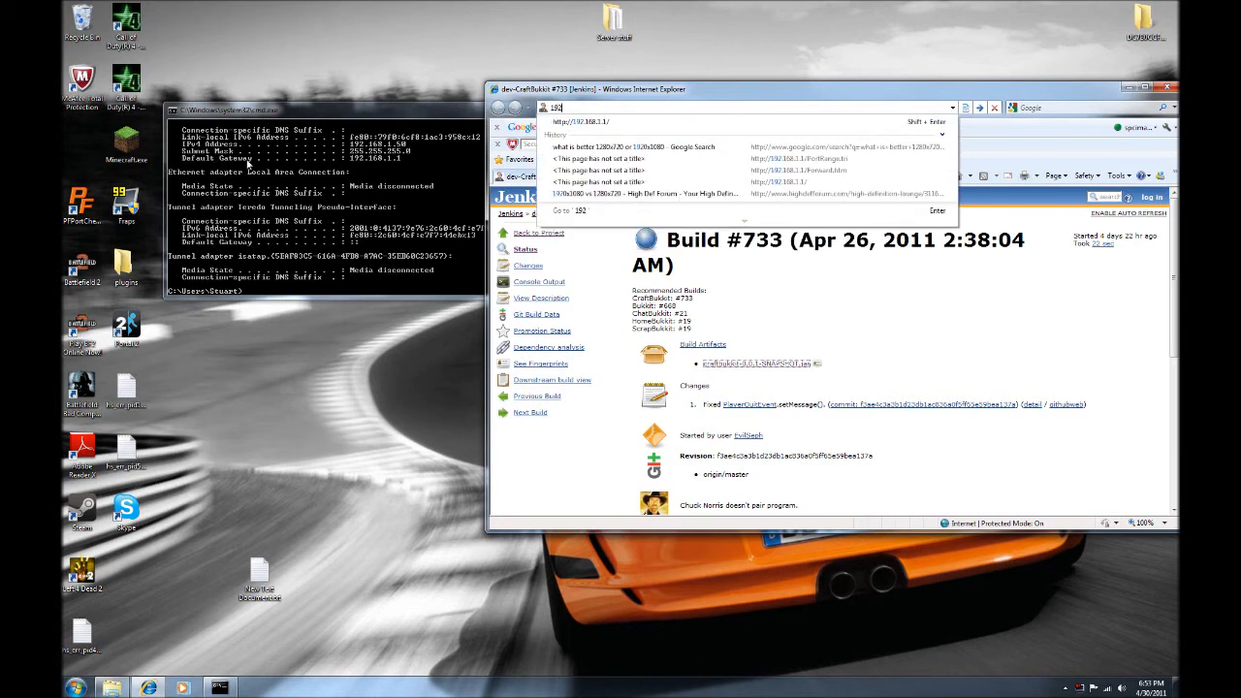
text(.168)
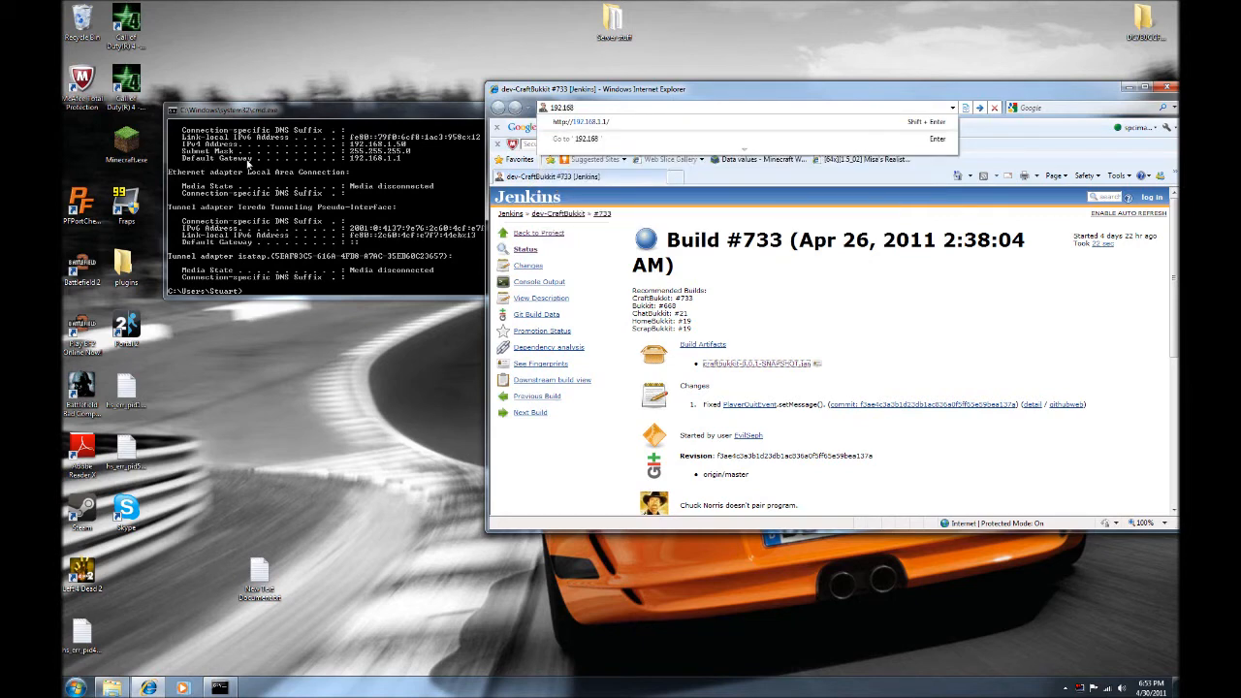
text(.1.1)
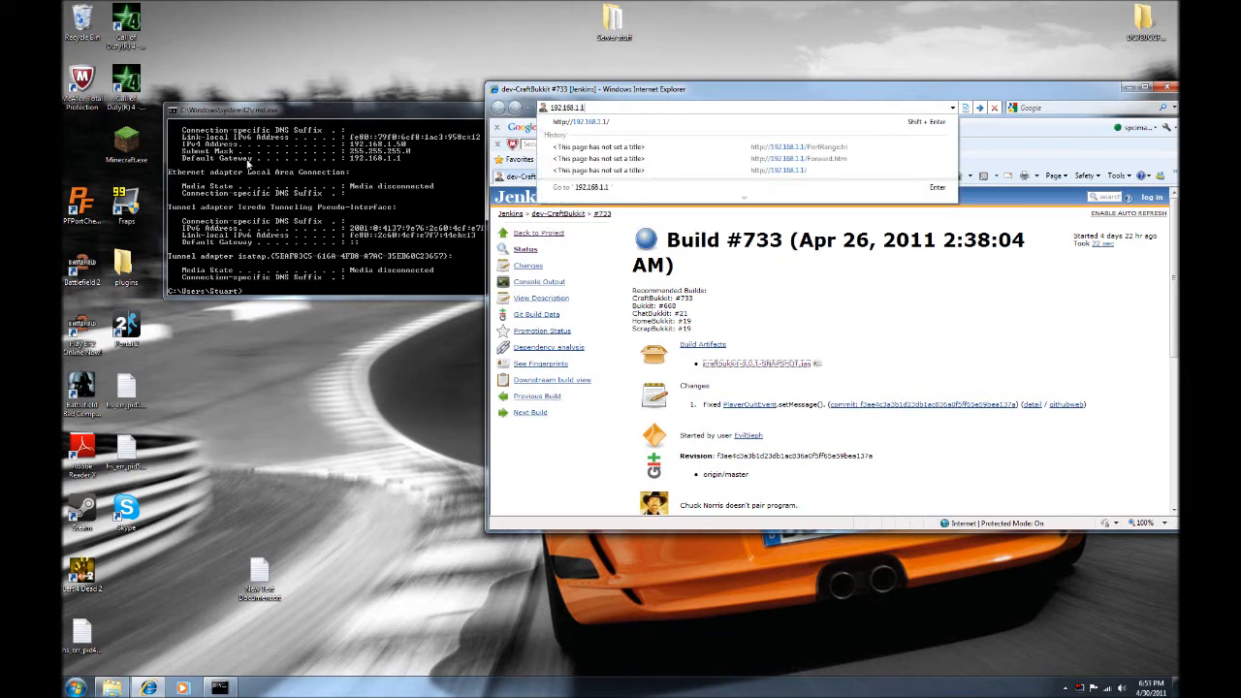
key(Return)
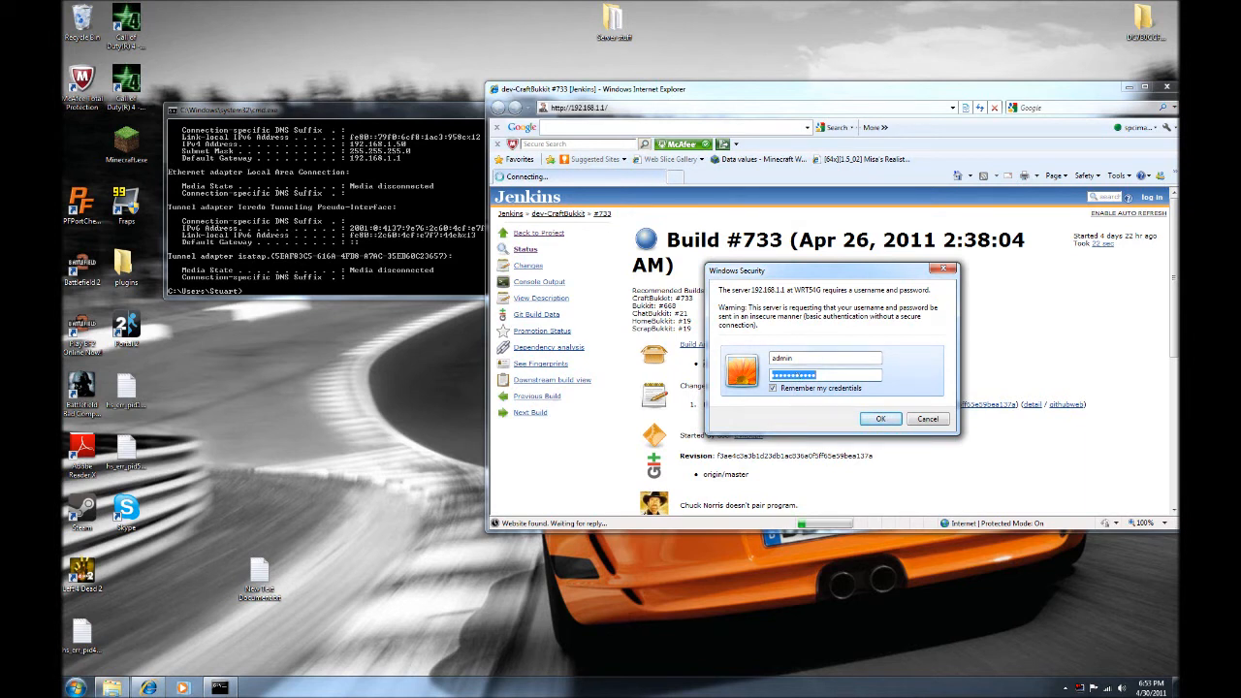
Log in to the WRT54G router with the remembered credentials and maximize the browser showing its Basic Setup page.
click(794, 359)
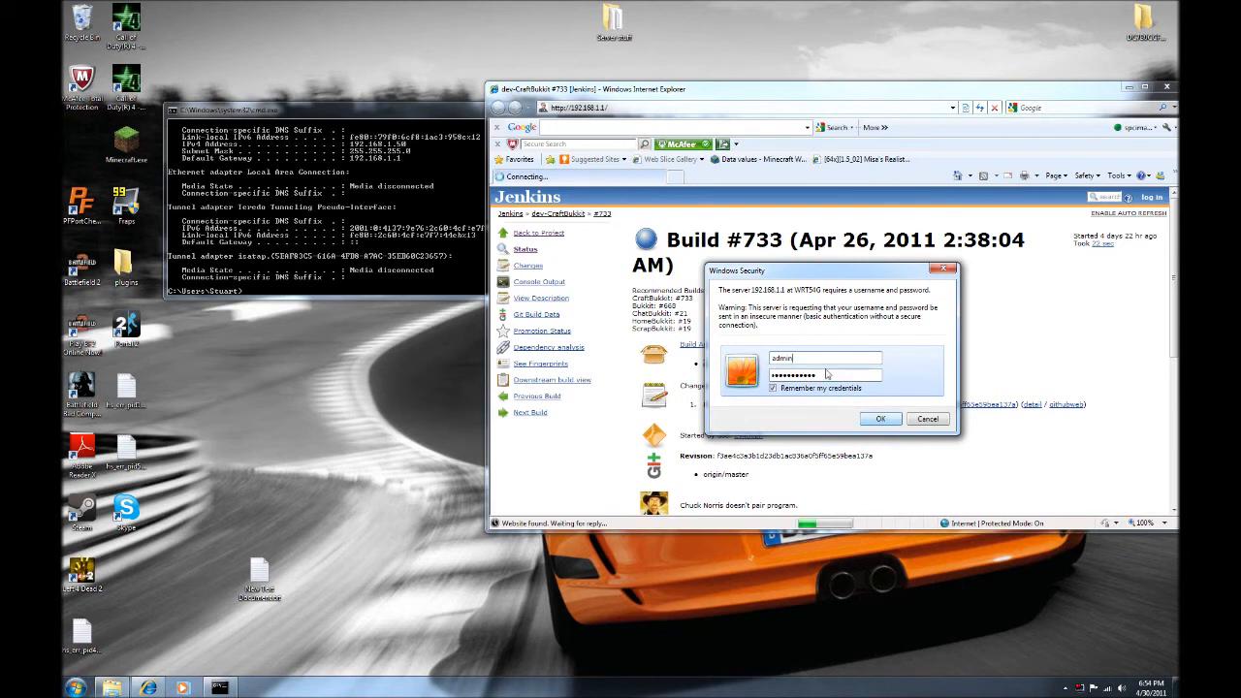
click(888, 423)
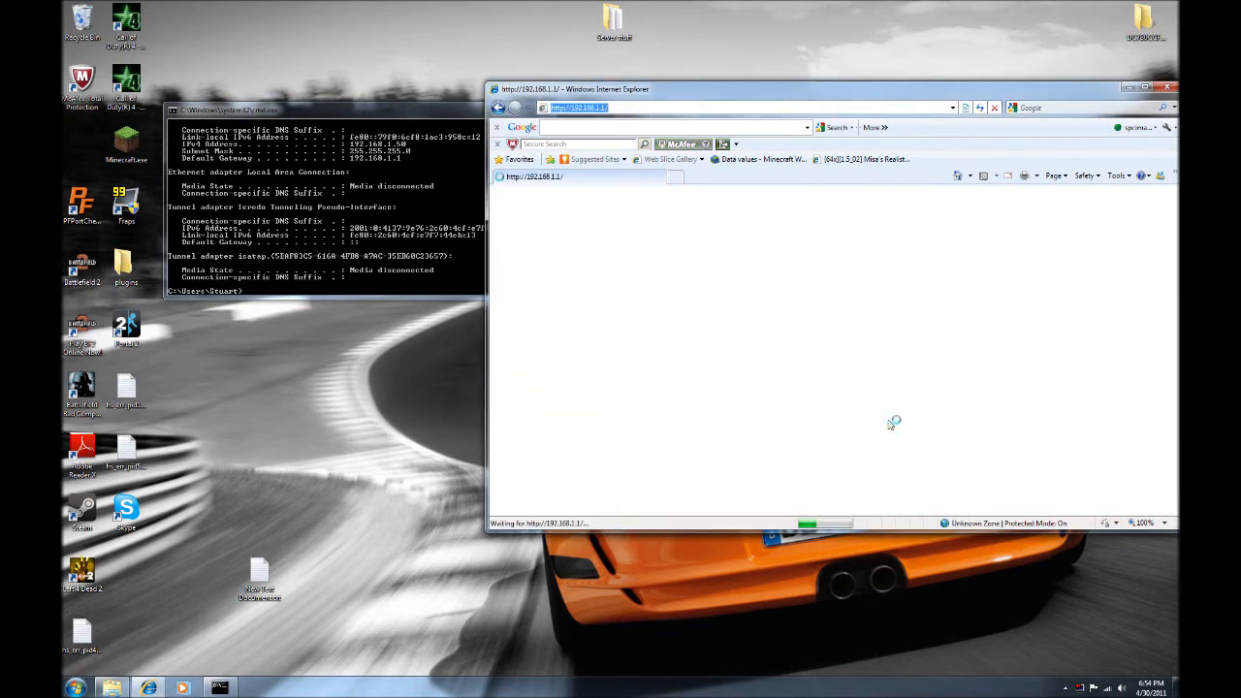
drag(832, 93, 729, 57)
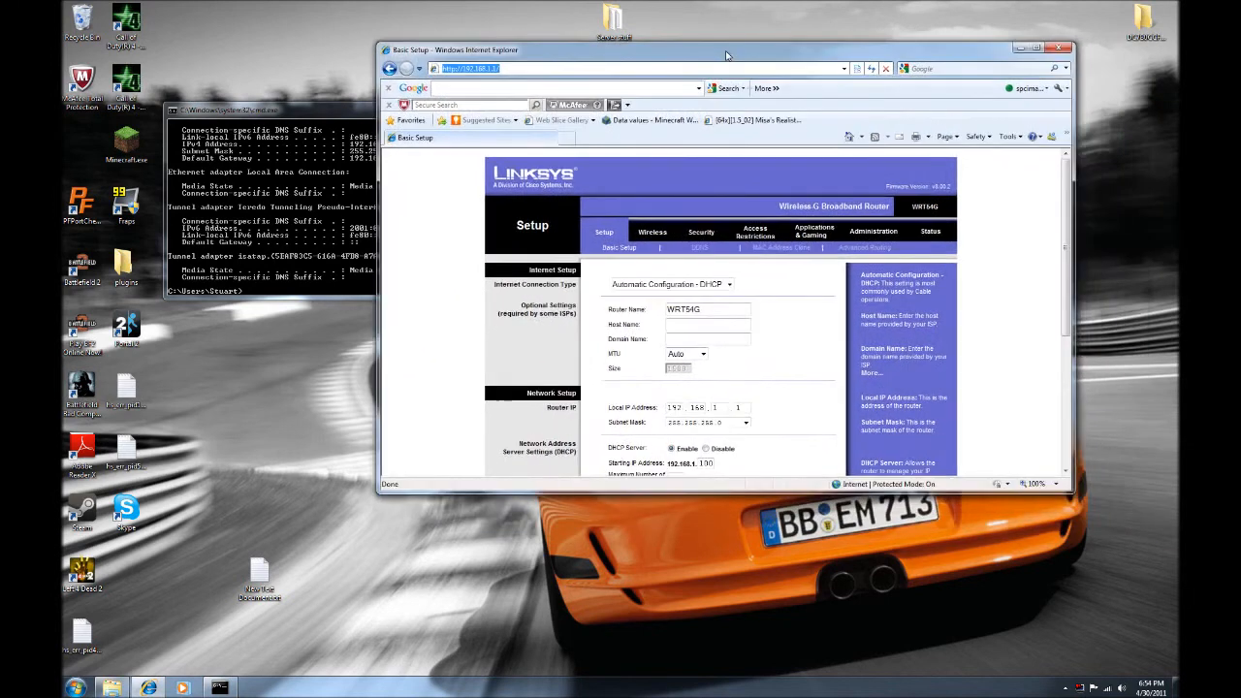
click(1039, 49)
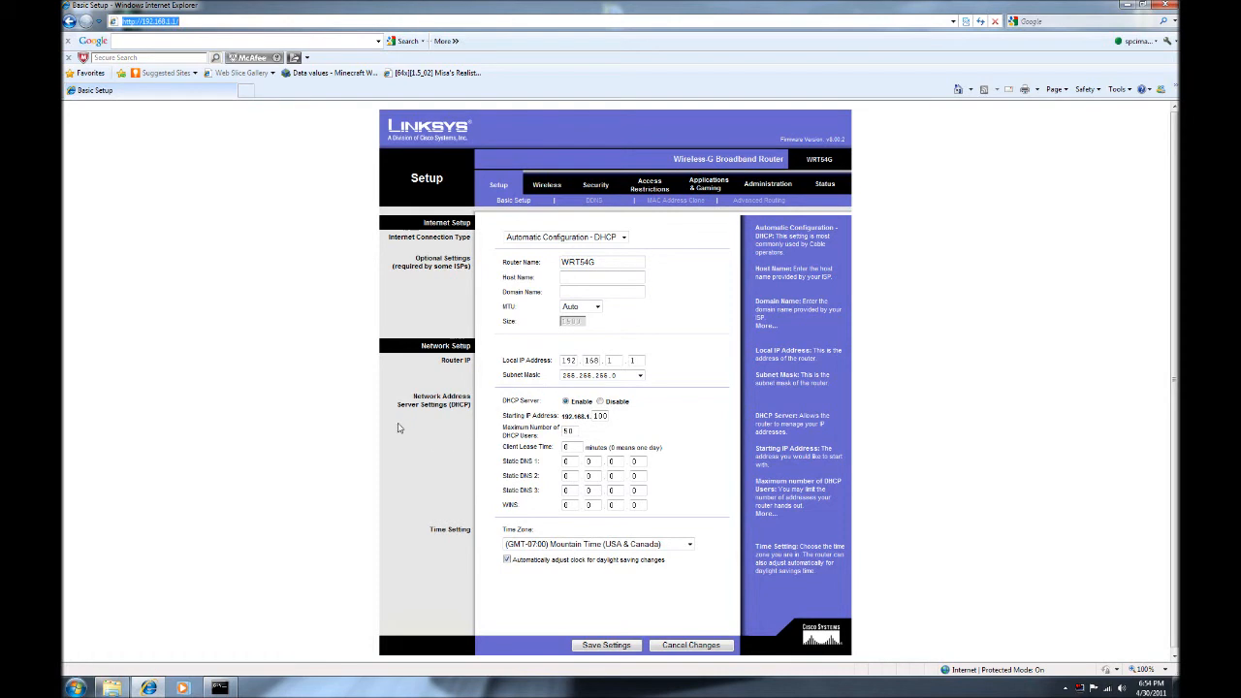
Open the router's Port Range Forward page under Applications & Gaming and examine the port numbers in the Minecraft rule.
click(717, 187)
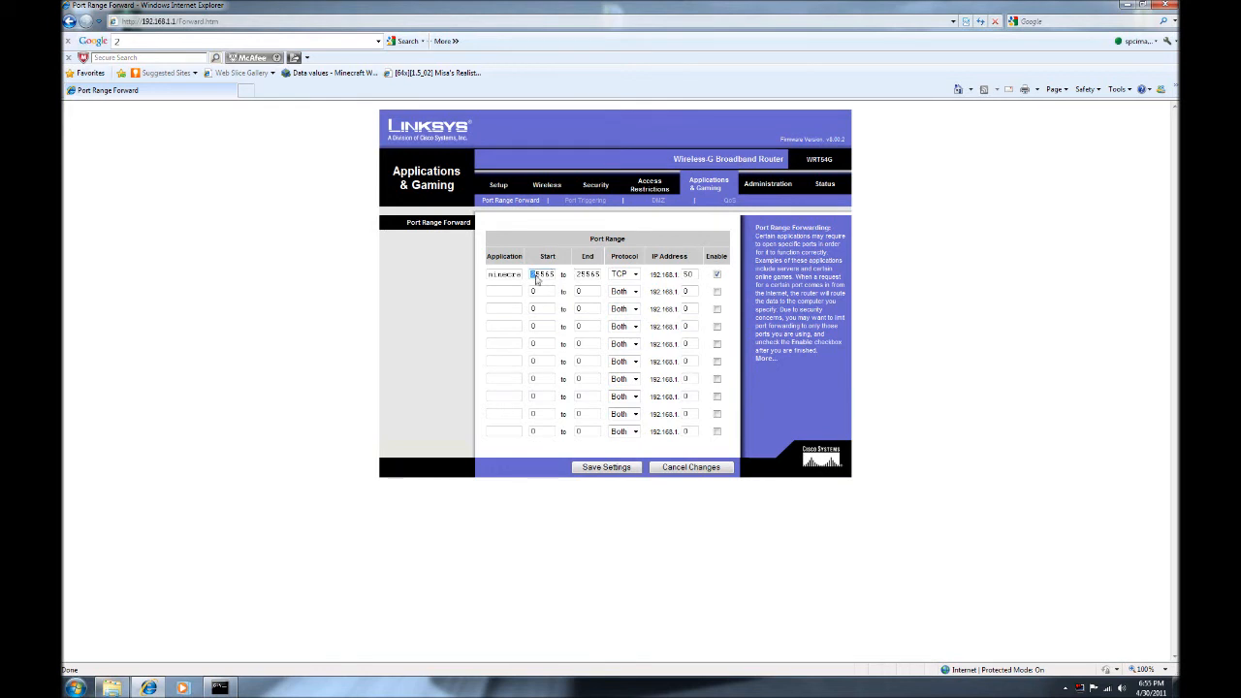
click(532, 275)
double_click(533, 275)
click(569, 291)
Compare the IPv4 address in the ipconfig output with the Minecraft forwarding rule's IP address, then minimize the Command Prompt.
click(220, 687)
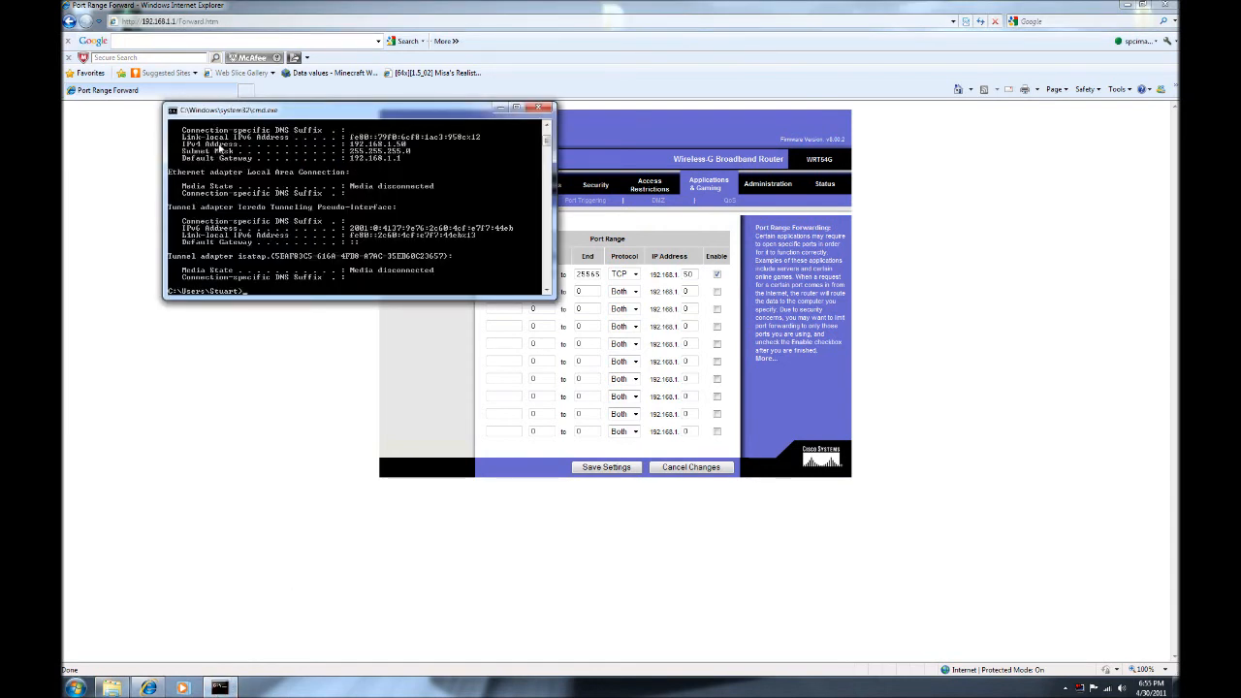
drag(236, 111, 146, 127)
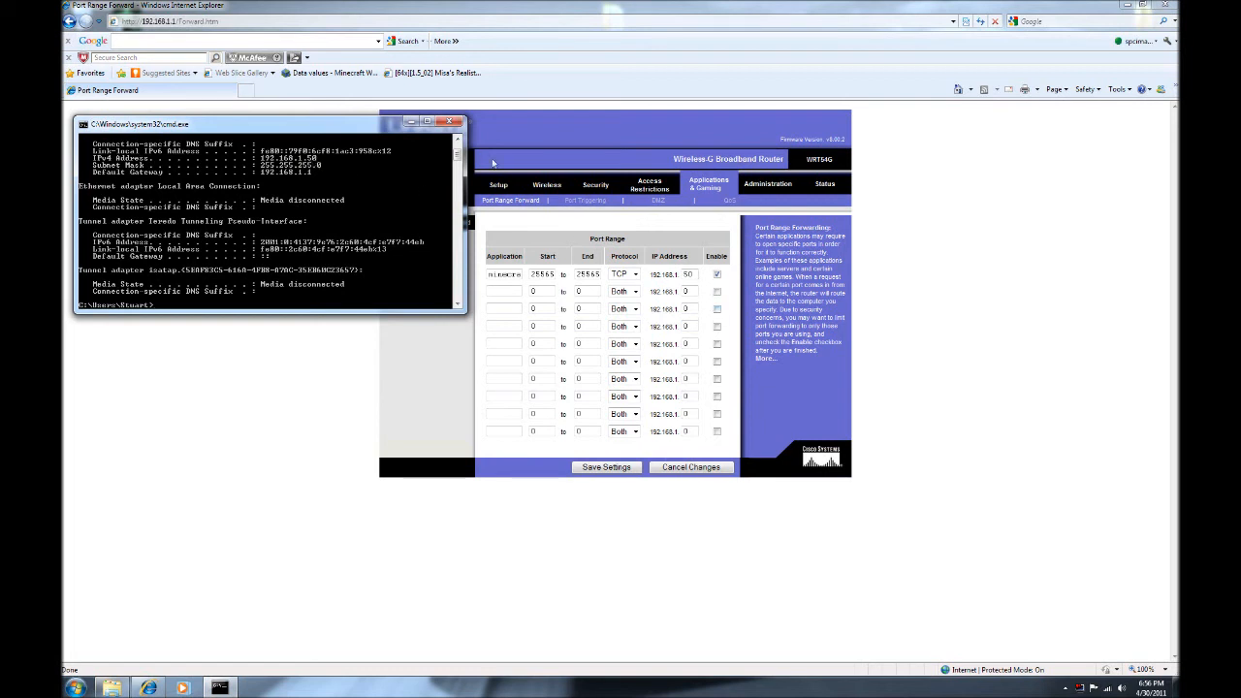
click(411, 122)
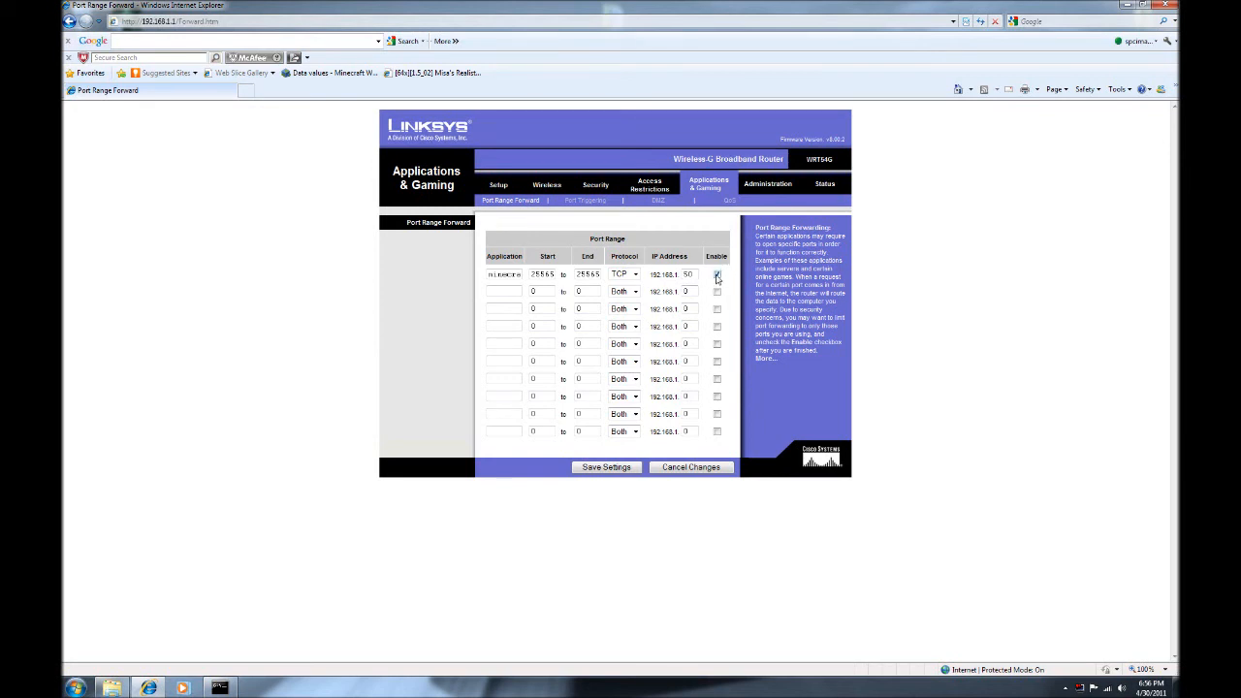
Save the router's port forwarding settings, then close the browser and the Command Prompt.
click(618, 470)
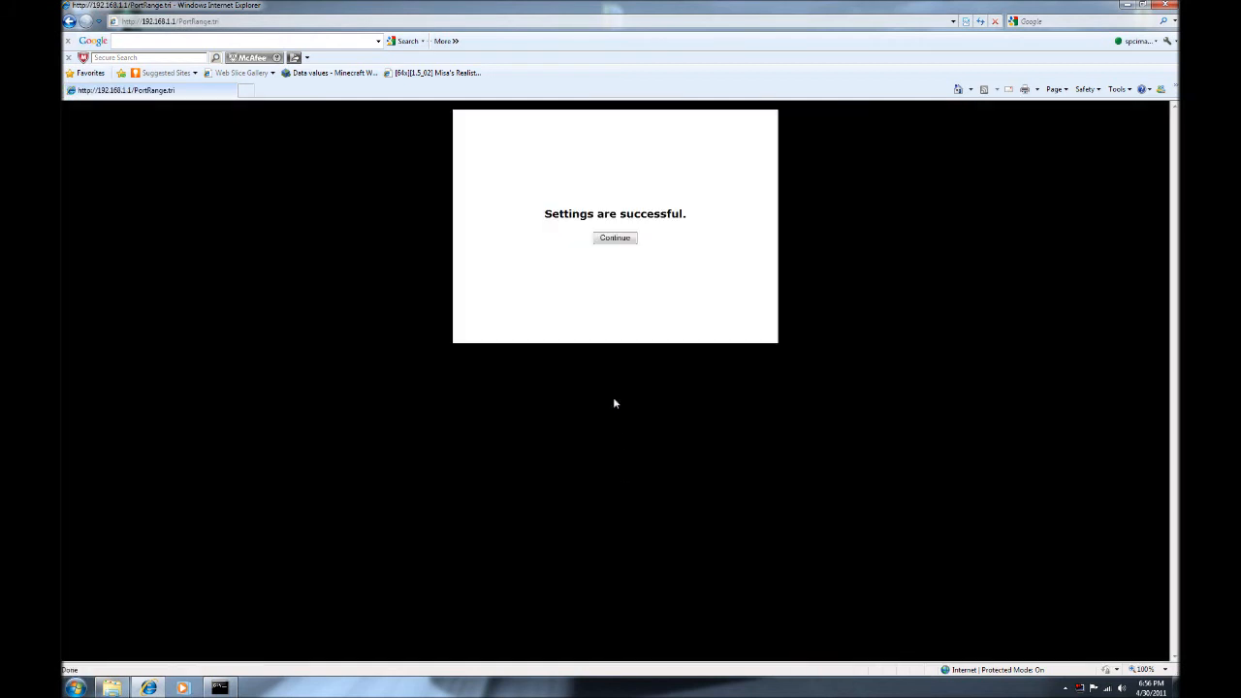
click(616, 238)
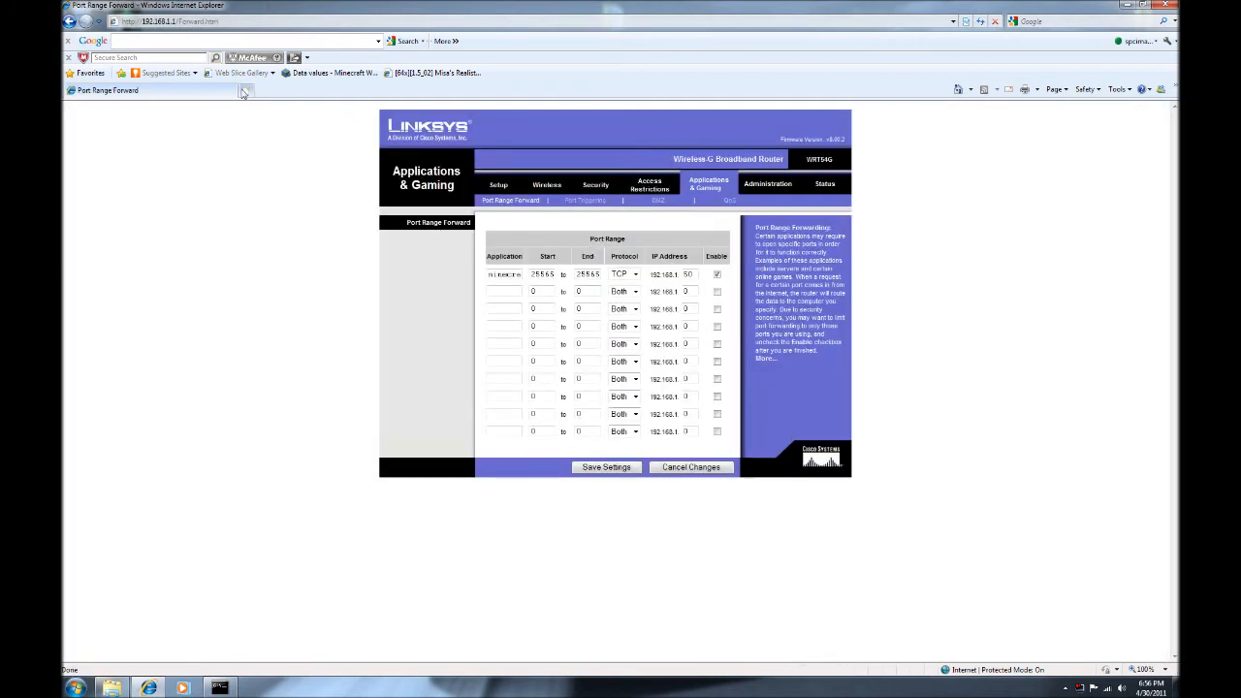
click(1162, 5)
click(226, 689)
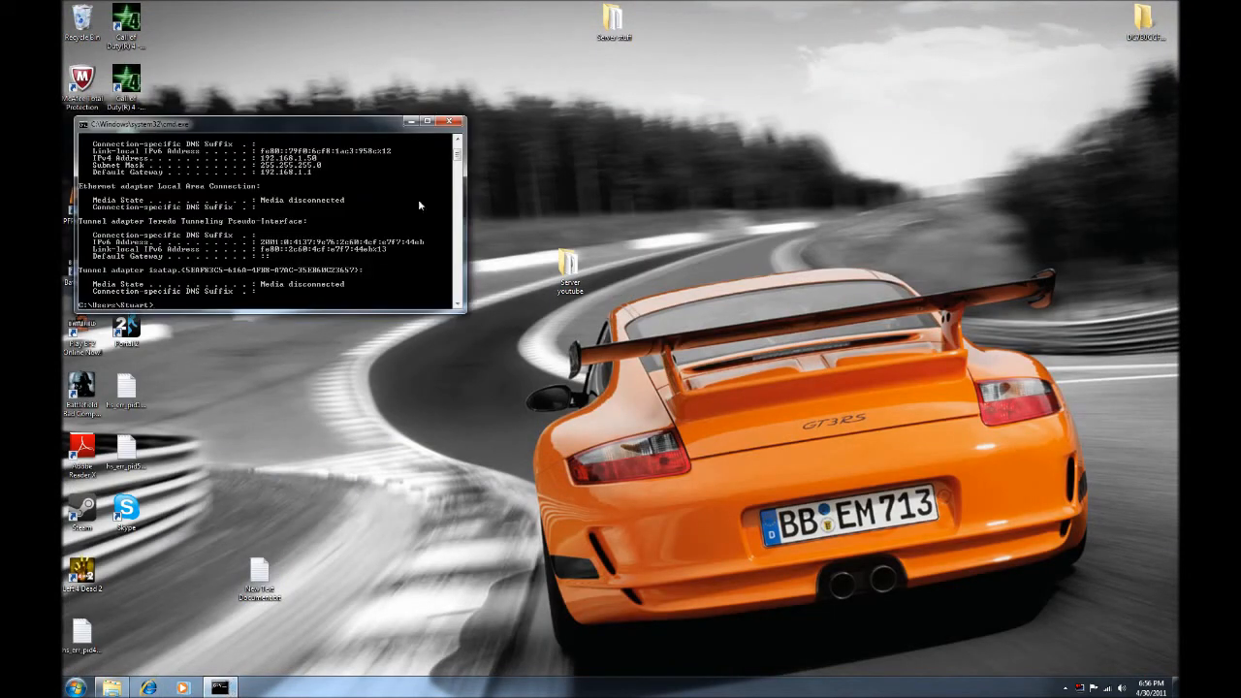
click(450, 121)
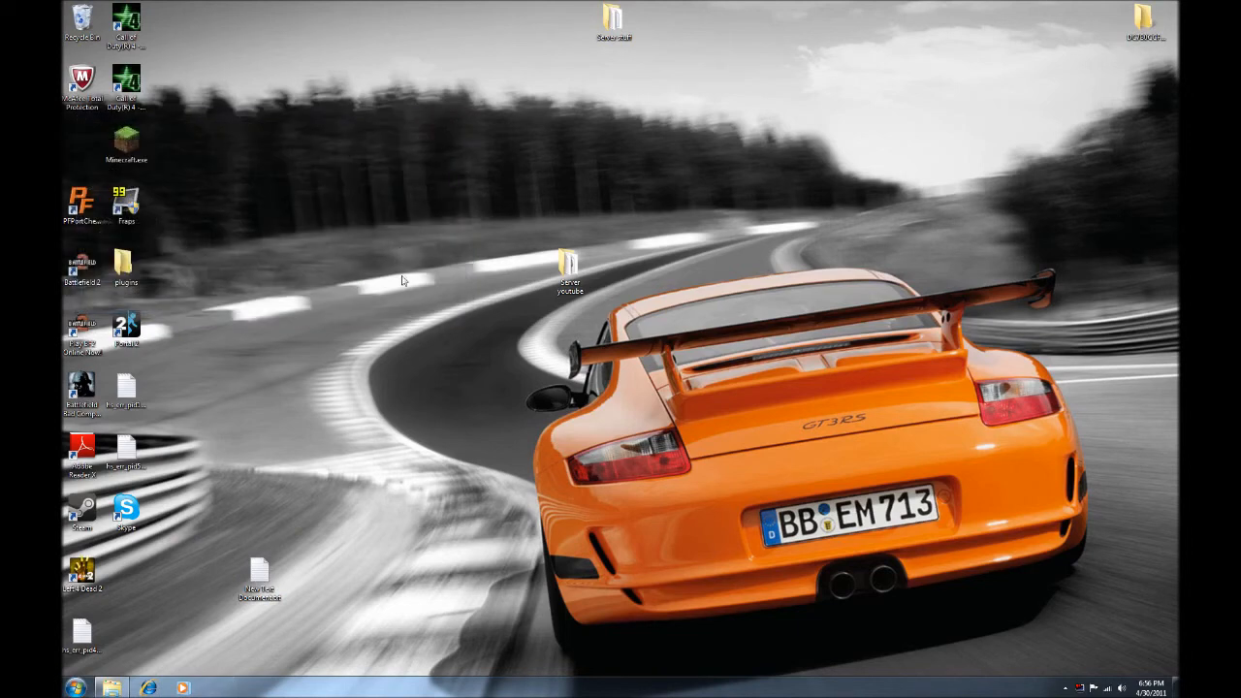
Enter the web address whatsmyip.net in a new browser window and close the window without loading the site.
click(148, 688)
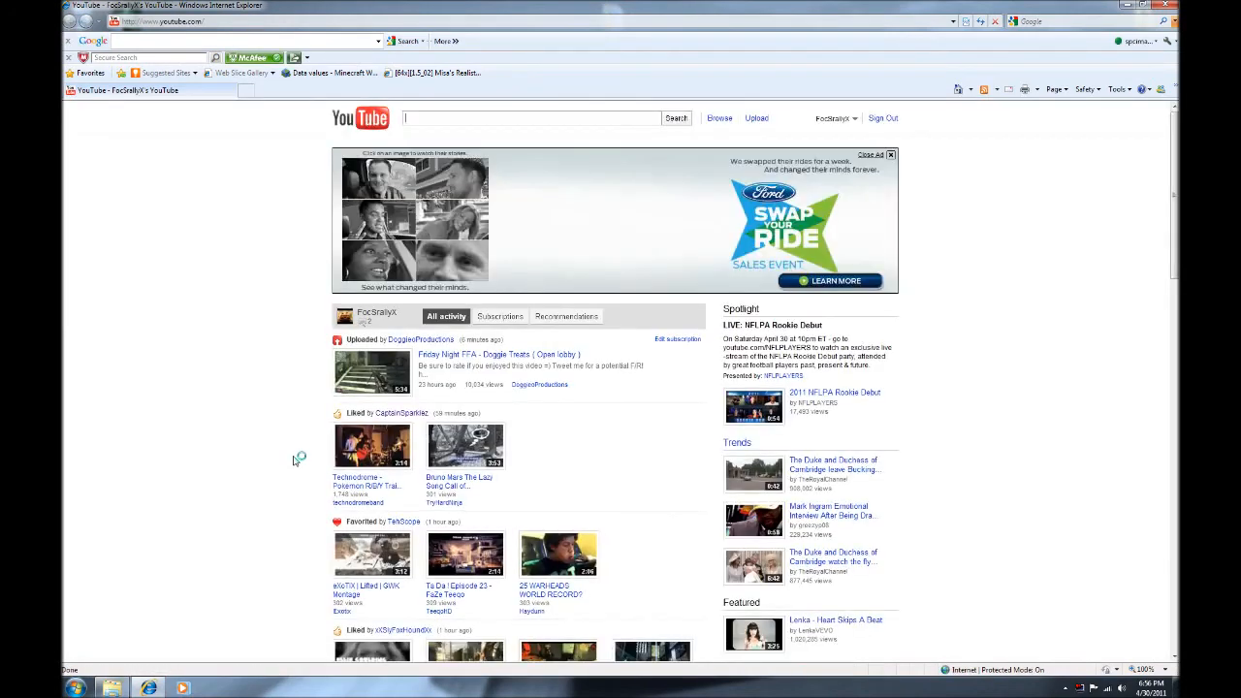
click(271, 21)
text(www.)
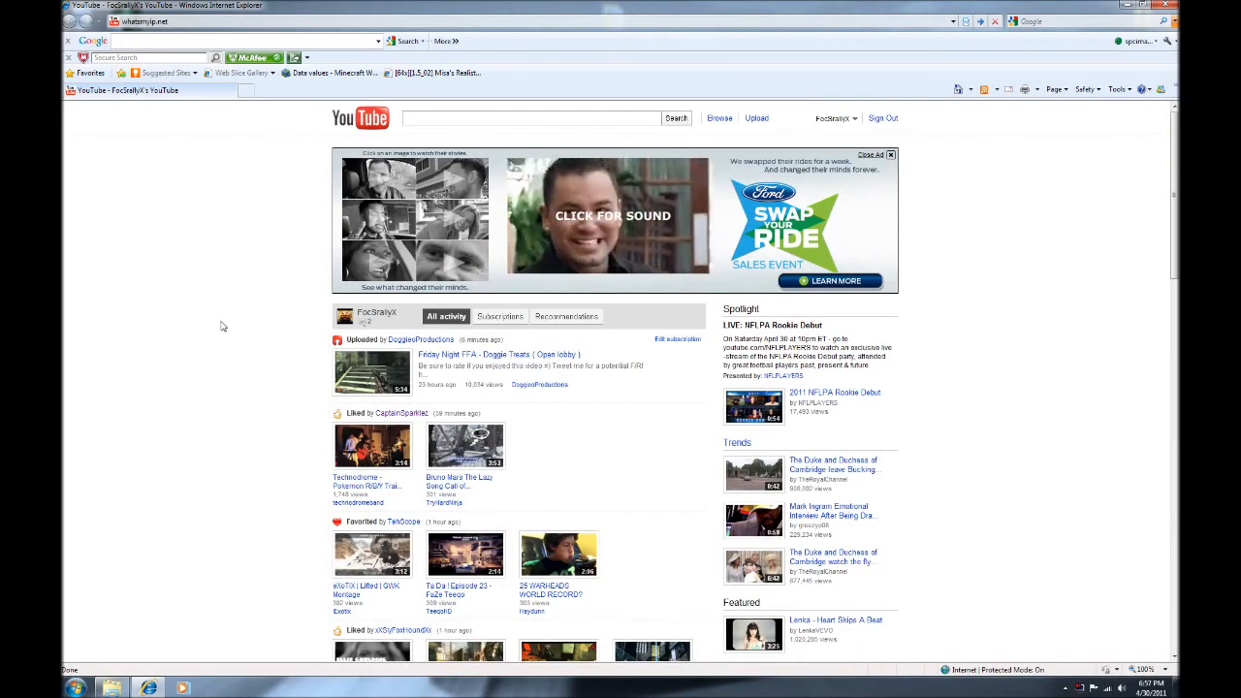
click(1164, 5)
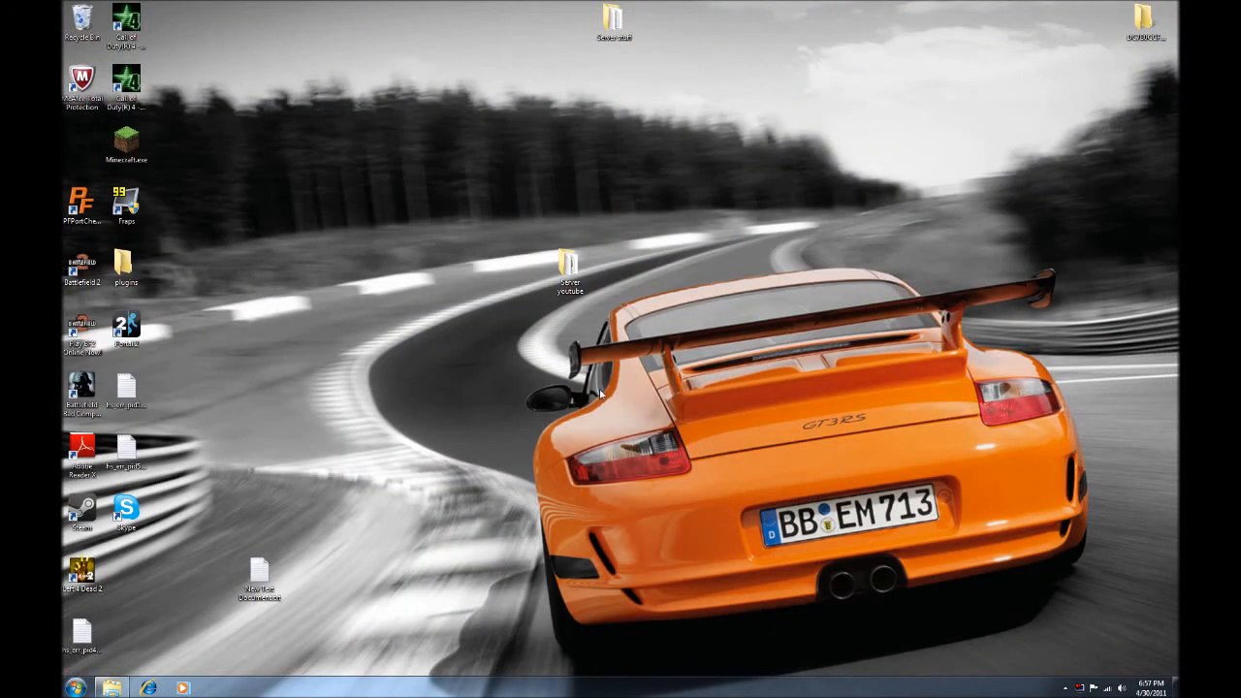
Launch Minecraft, log in with the remembered account to reach the main menu, and close the game.
double_click(127, 141)
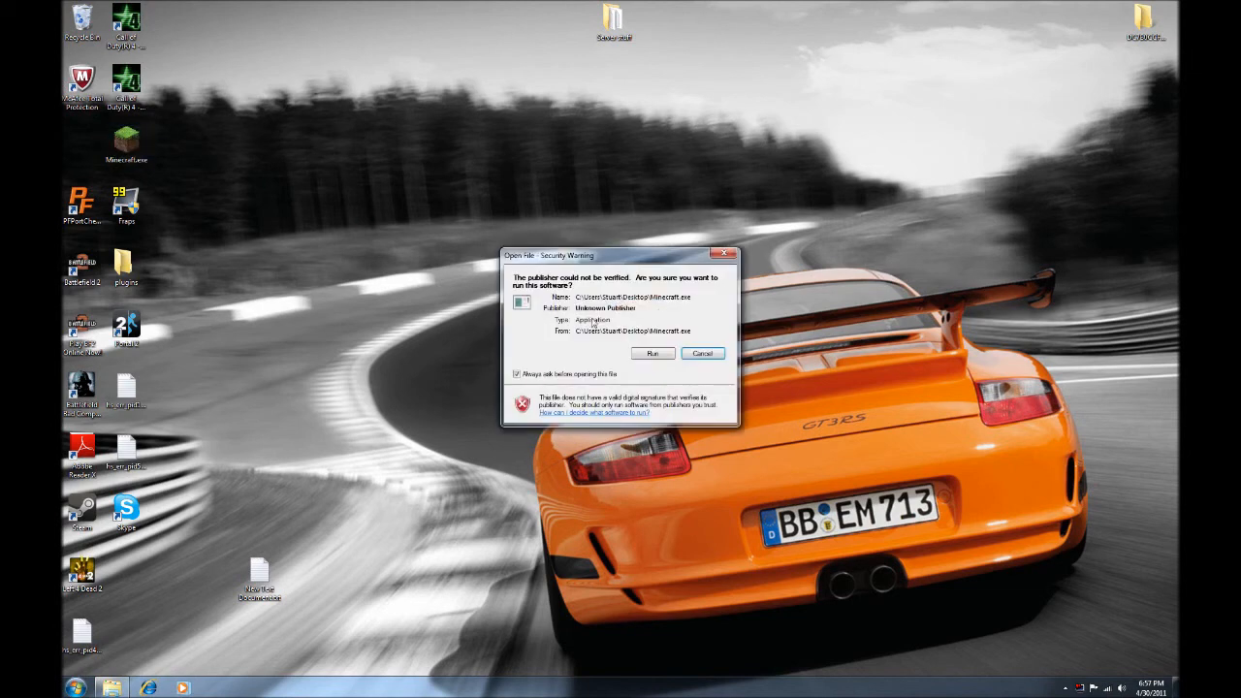
click(652, 353)
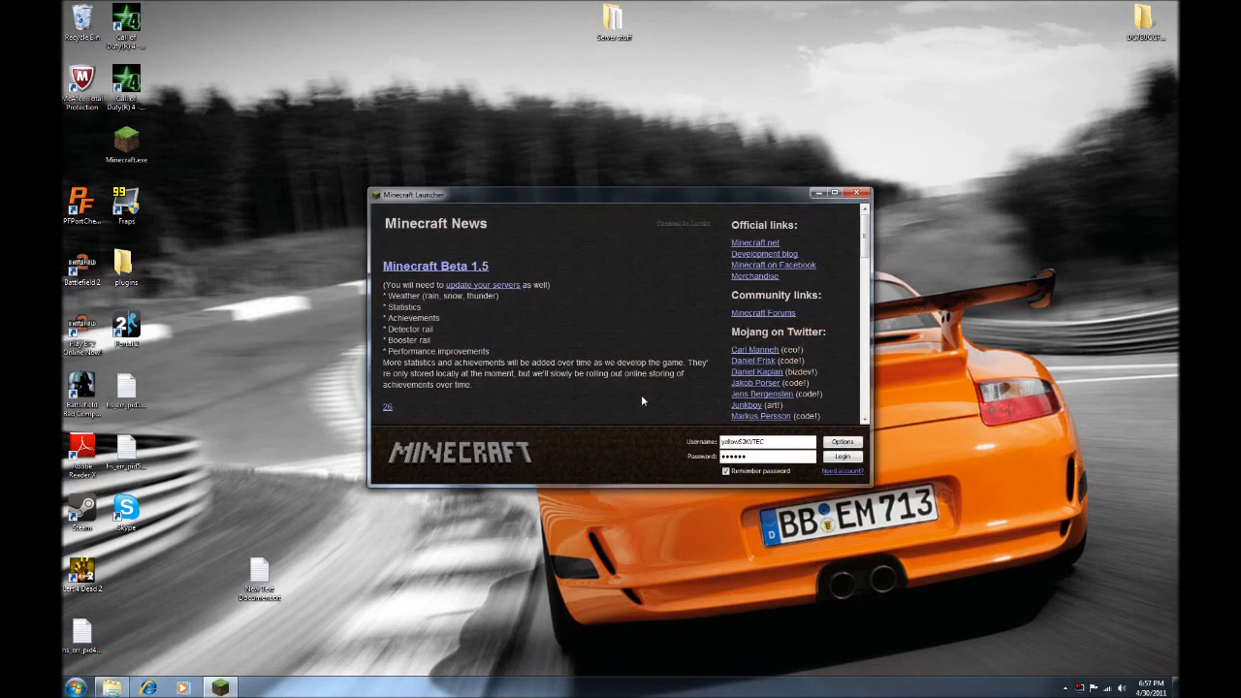
click(842, 458)
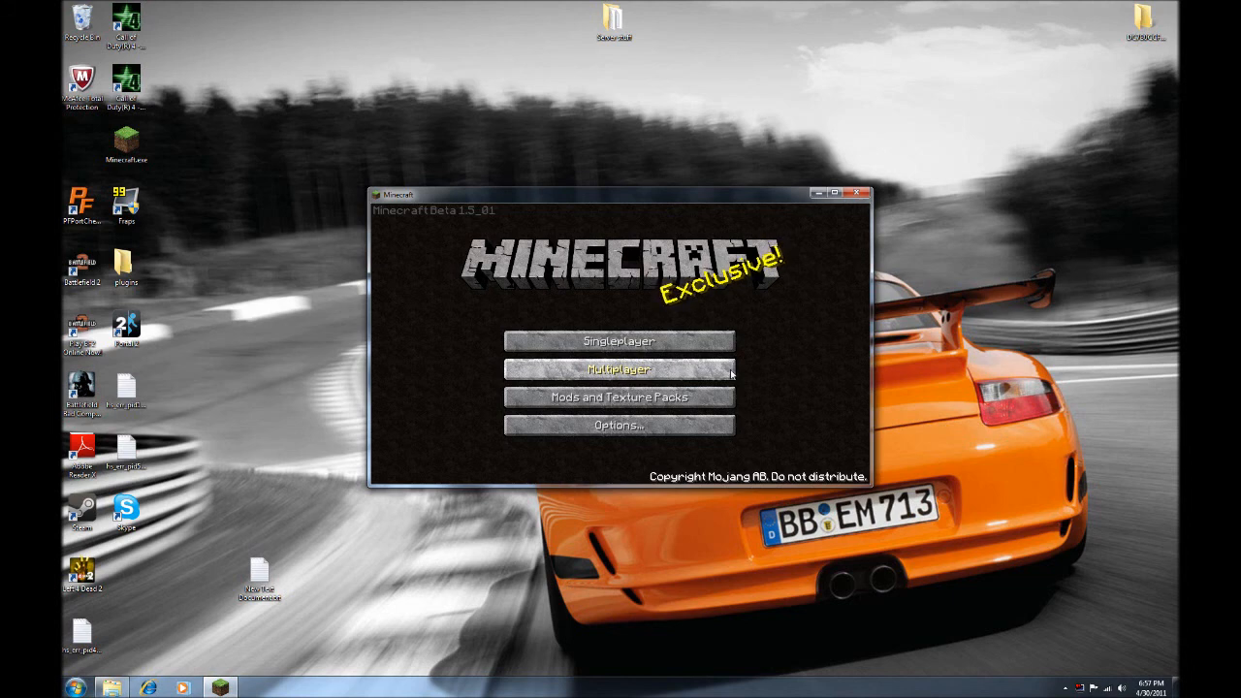
click(856, 193)
Start the server with Runserver.bat from the Server youtube folder and shut it down with the stop command.
double_click(570, 276)
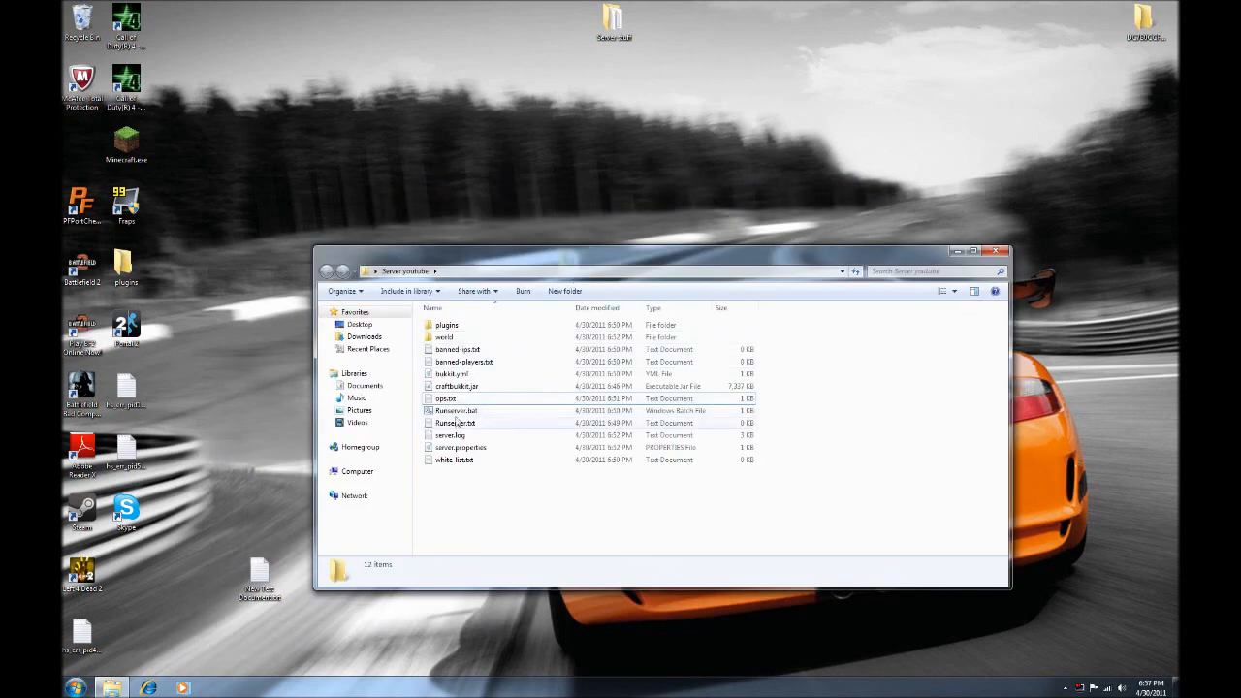
double_click(457, 411)
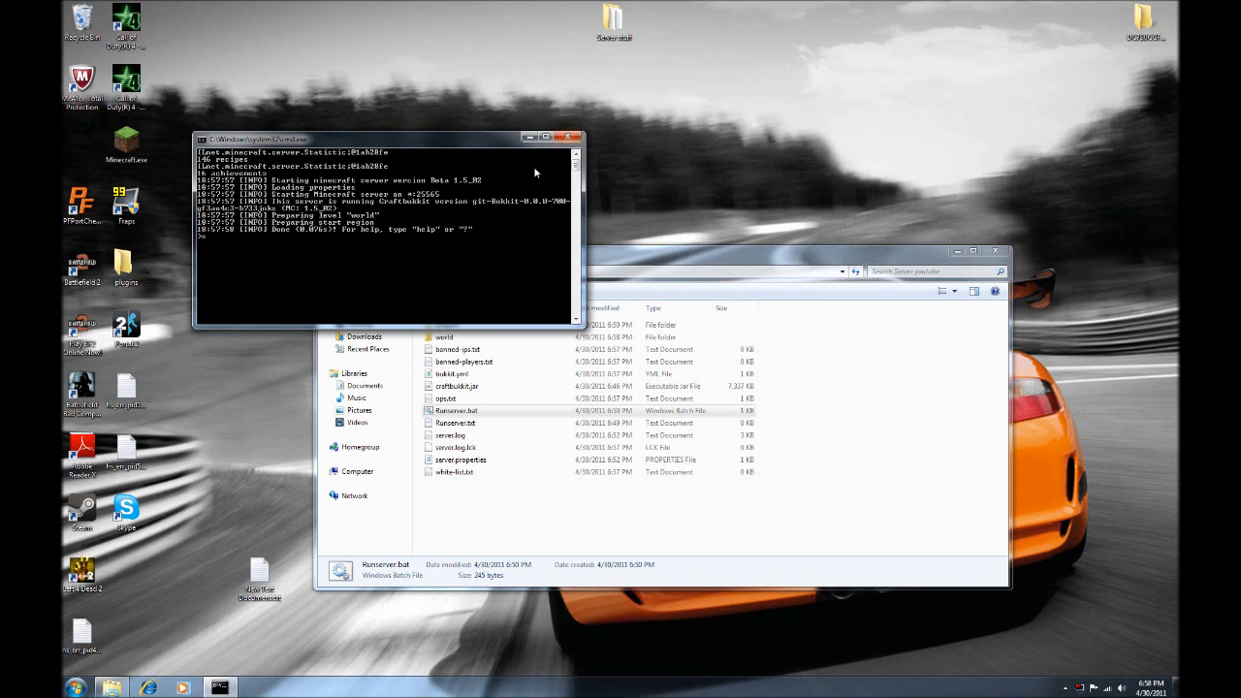
key(Return)
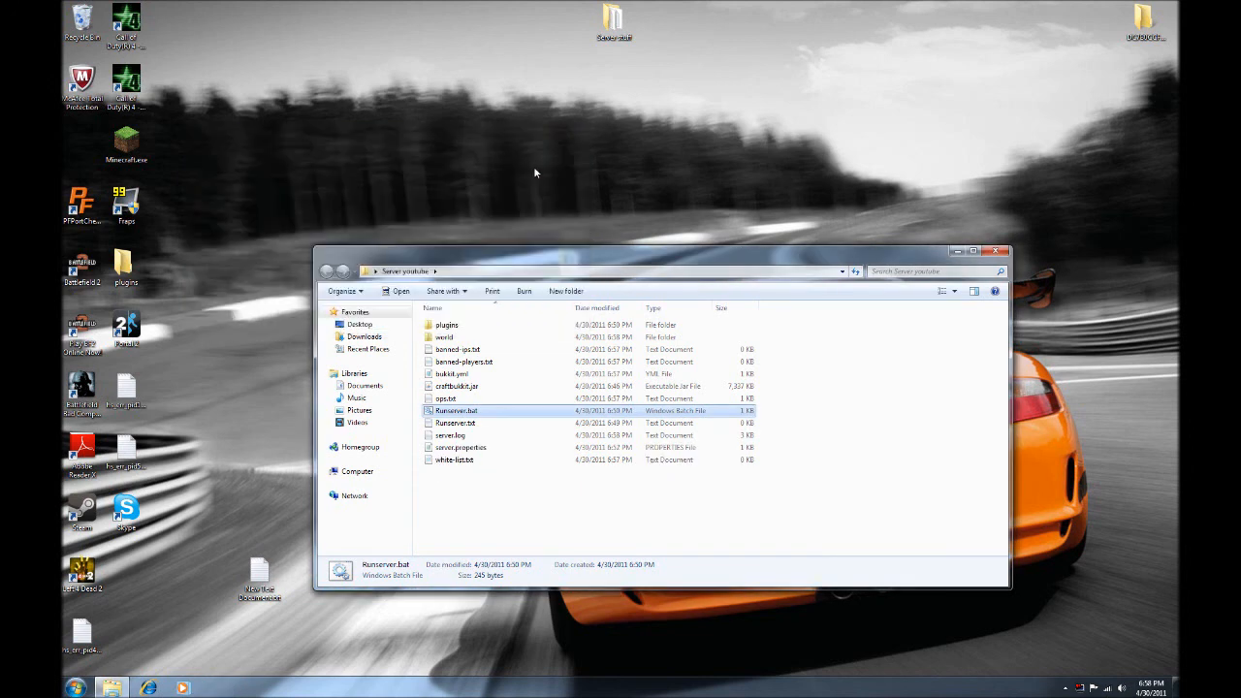
Open server.properties from the Server youtube folder, review its settings, and close the file and the folder.
drag(550, 254, 546, 209)
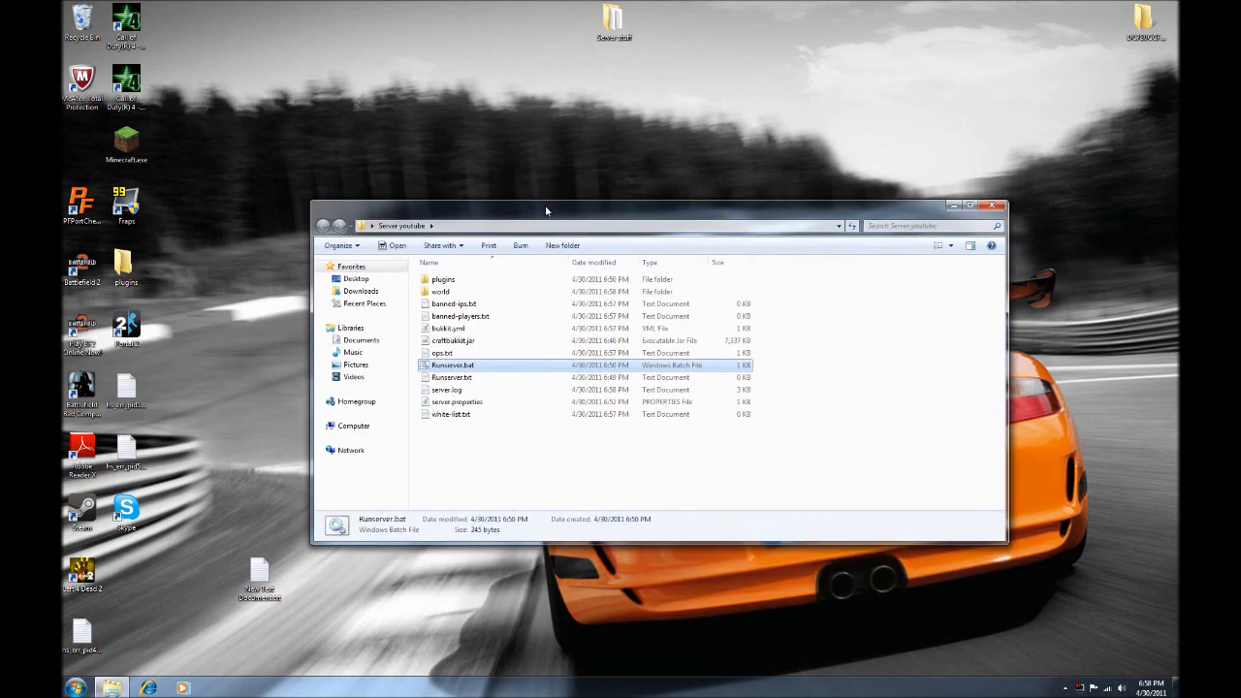
double_click(455, 401)
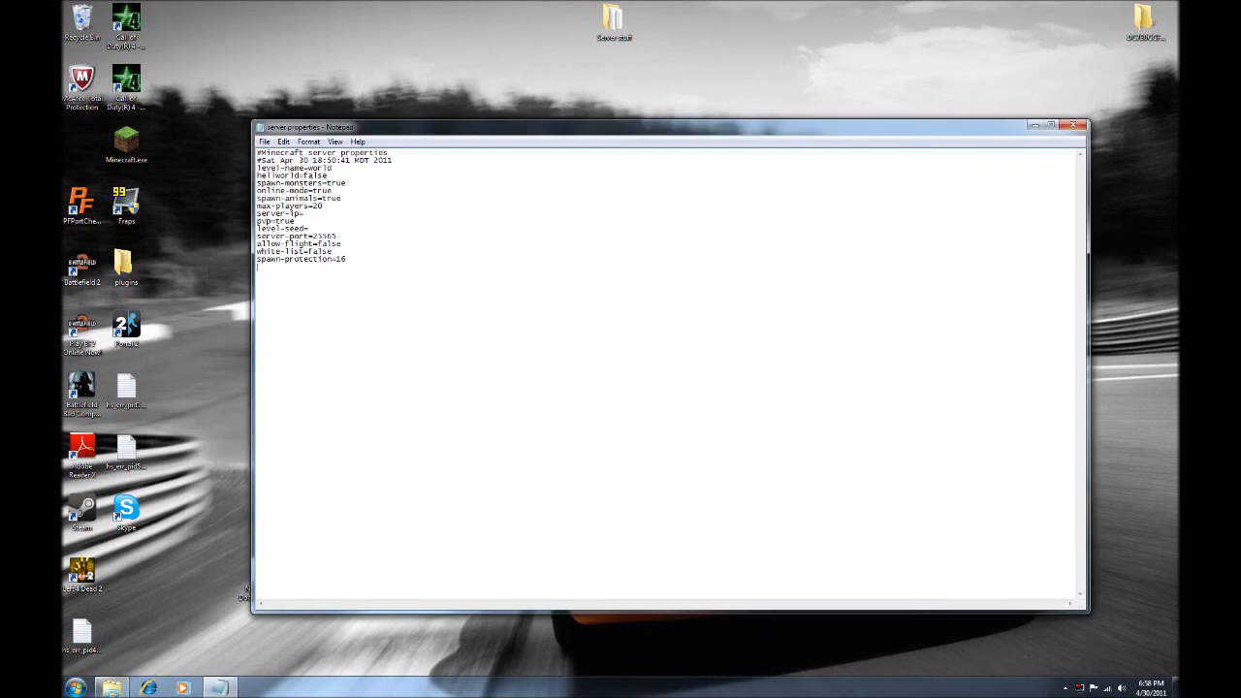
drag(346, 259, 259, 152)
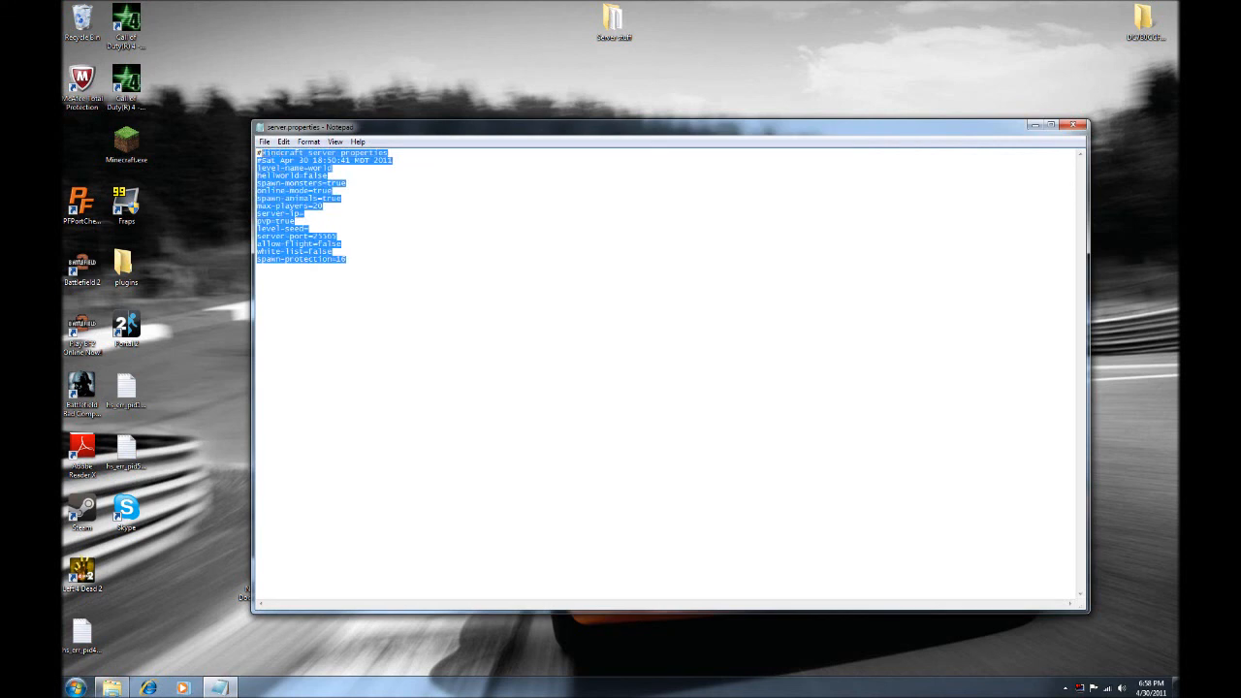
click(346, 258)
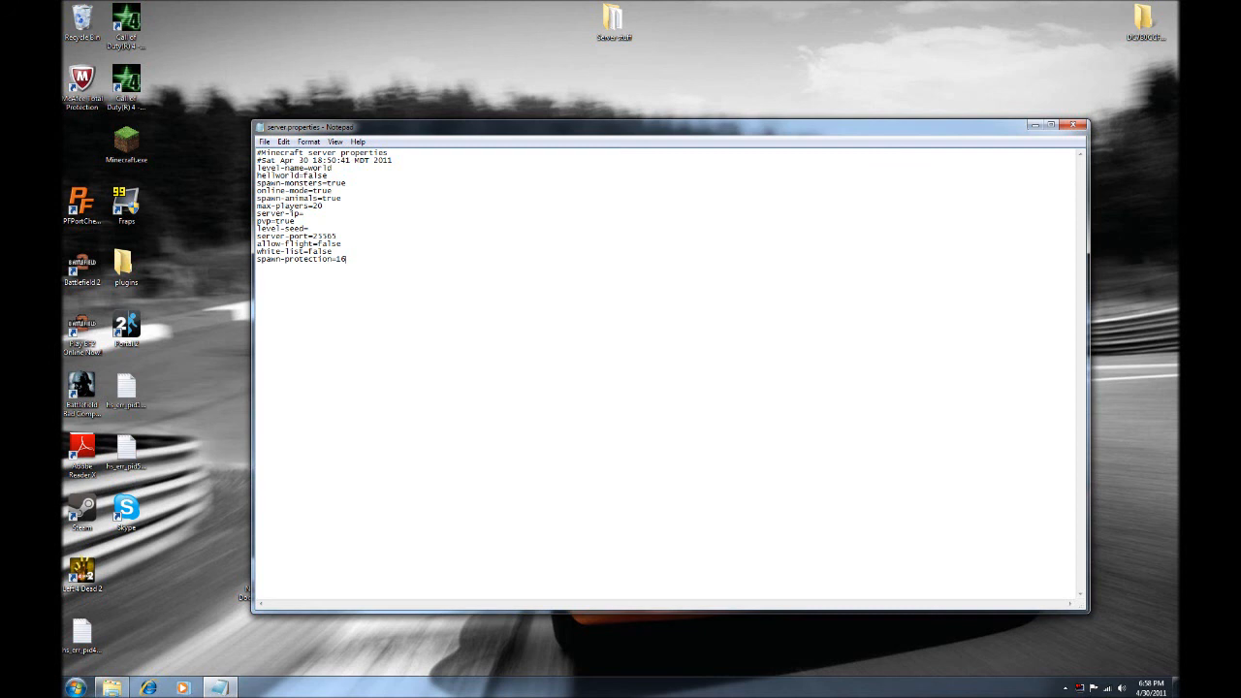
drag(339, 275, 277, 153)
click(369, 319)
click(1072, 126)
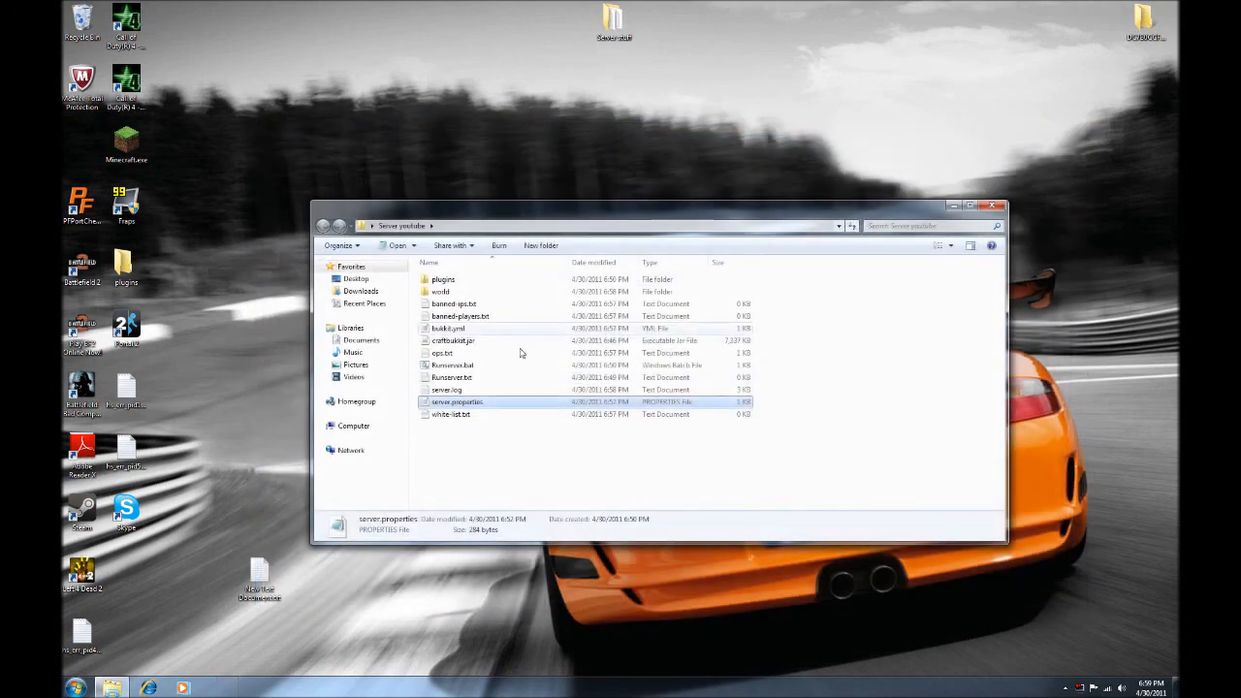
click(992, 205)
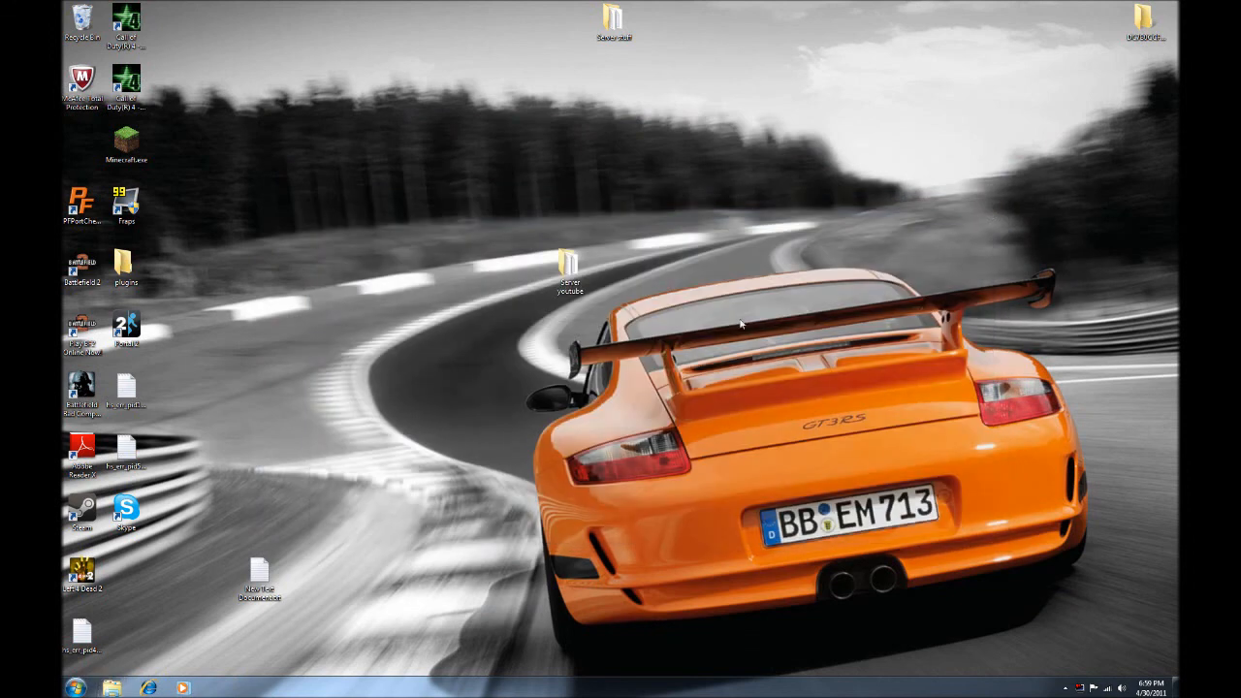